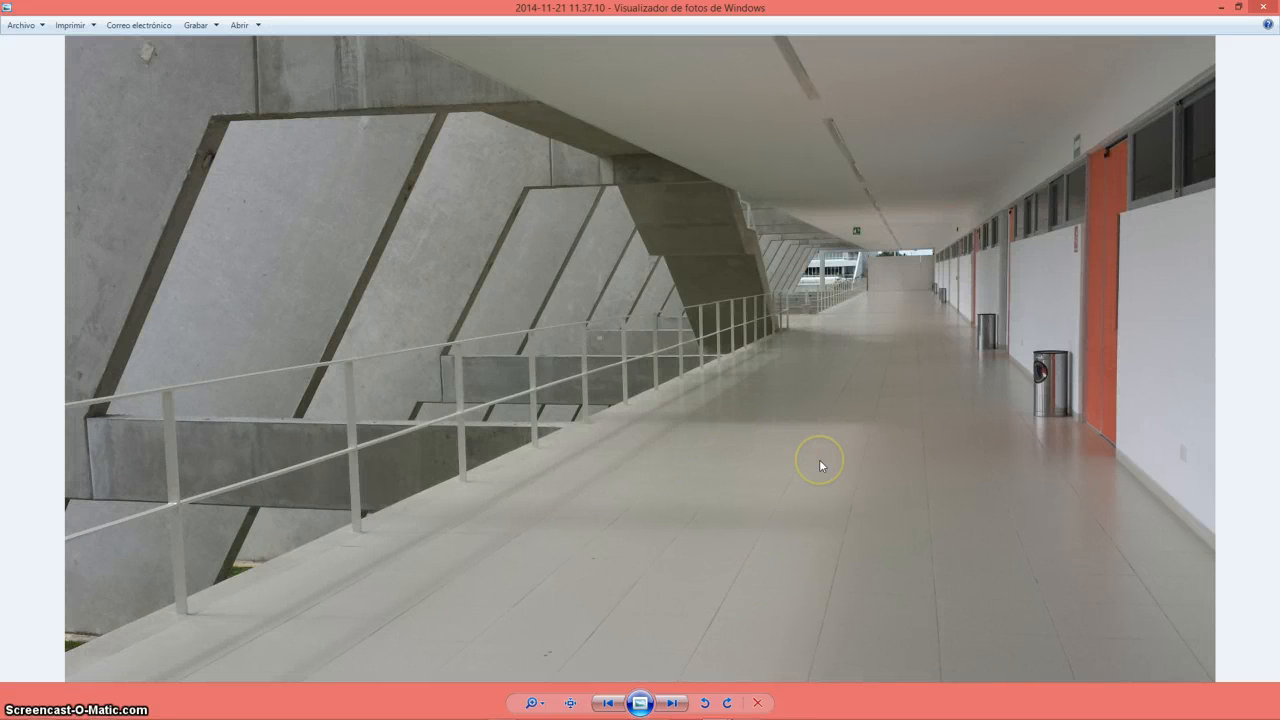
- Bring the photo 2014-11-21 11.37.10 from File Explorer into 3ds Max's Perspective viewport as both viewport background and environment map
key(alt+Tab)
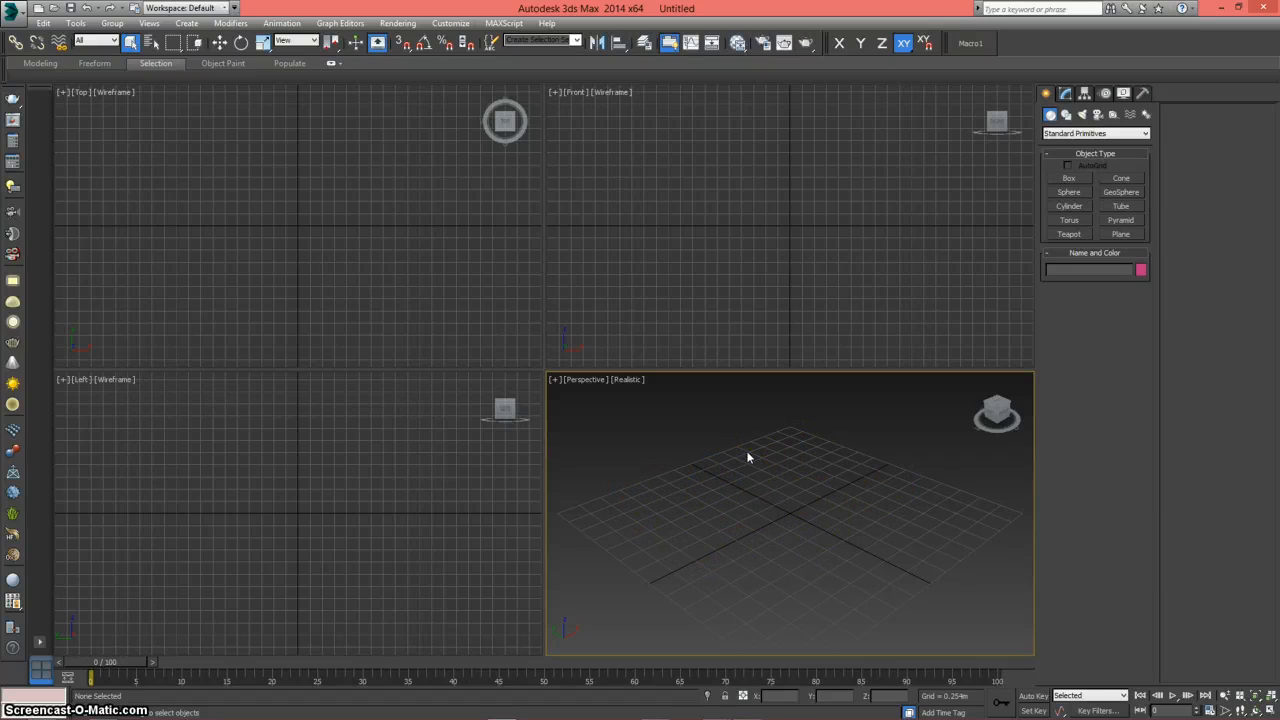
key(alt+Tab)
key(alt+Tab)
key(alt+Tab)
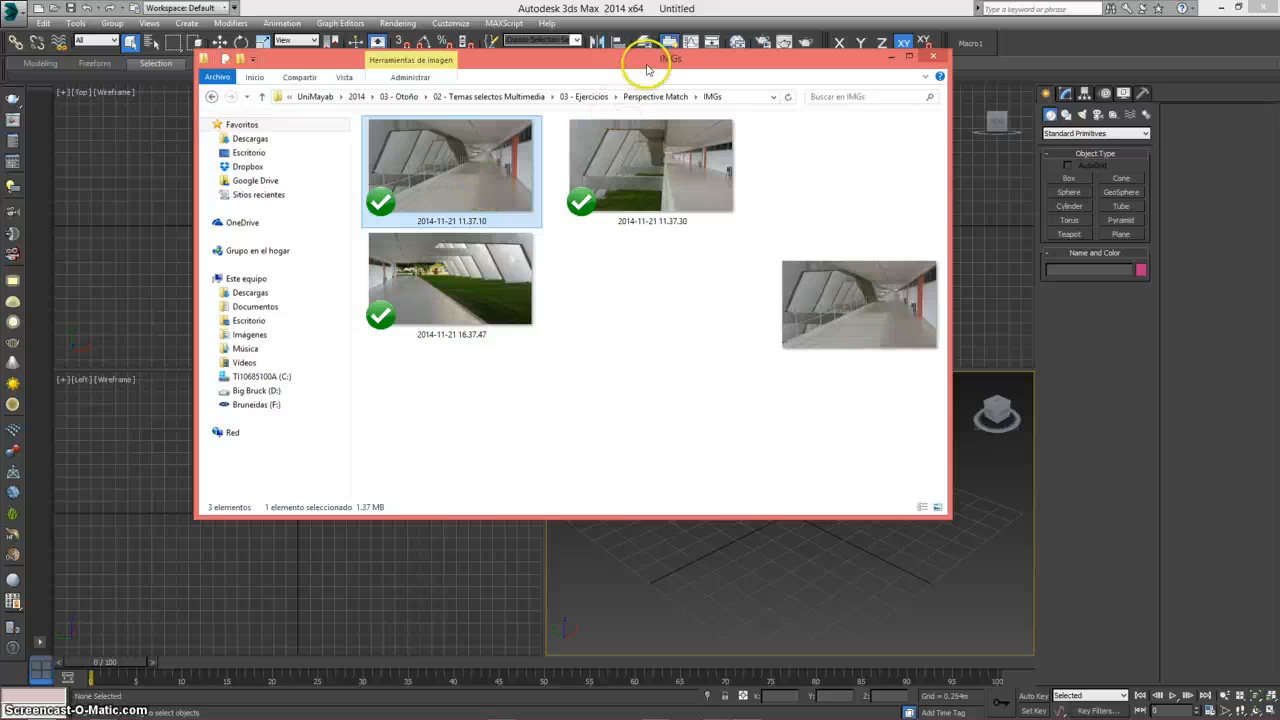
drag(645, 58, 506, 65)
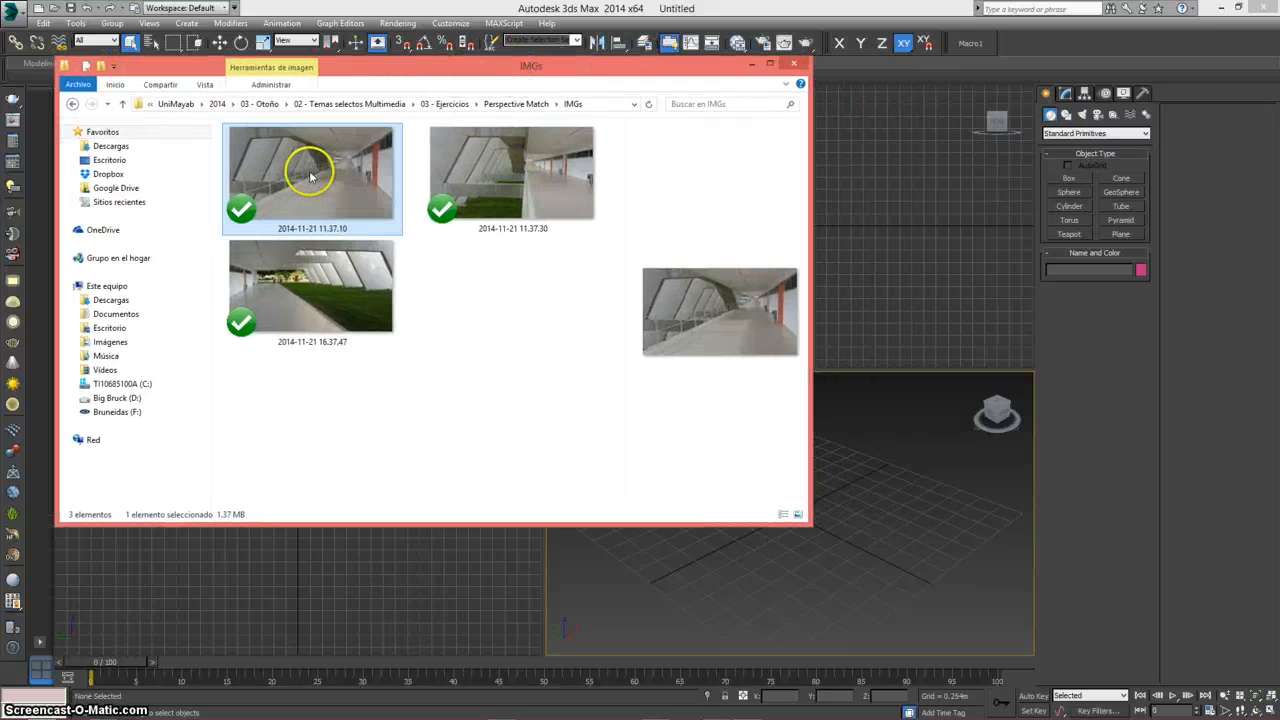
drag(316, 166, 866, 517)
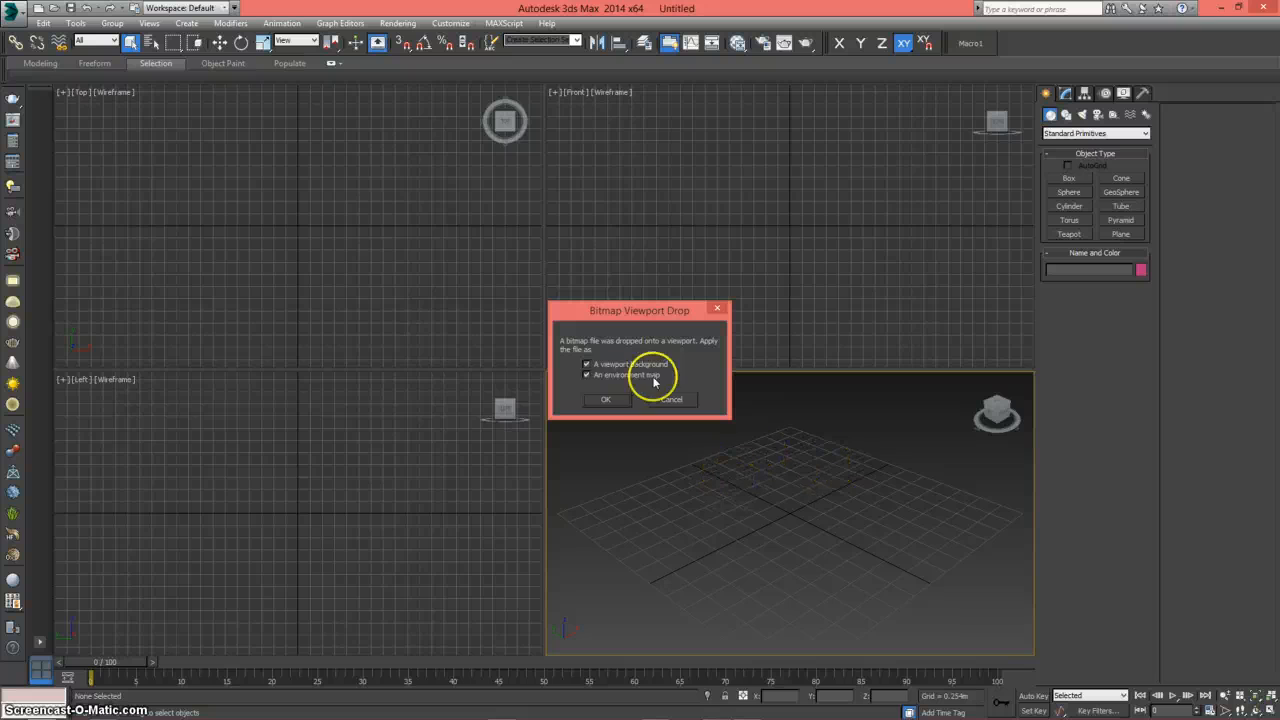
click(608, 399)
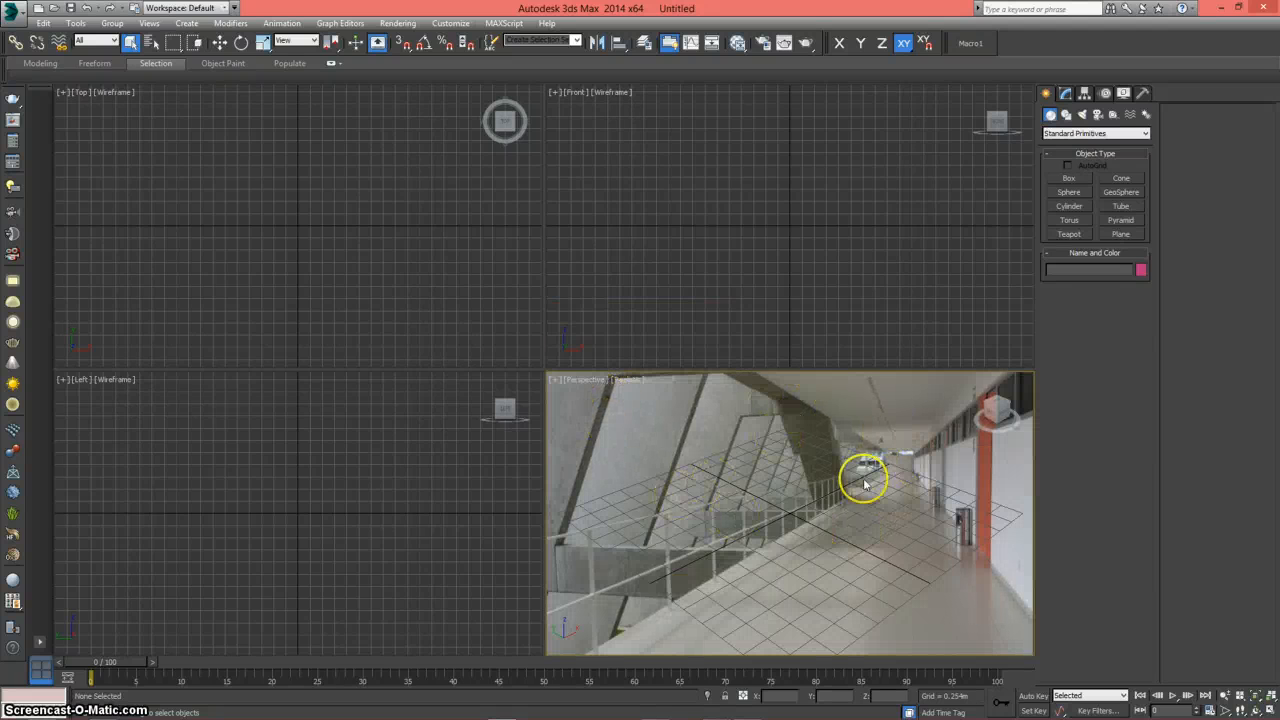
- Maximize the Perspective viewport and open the Perspective Match utility, toggling its vanishing lines on and off
key(alt+w)
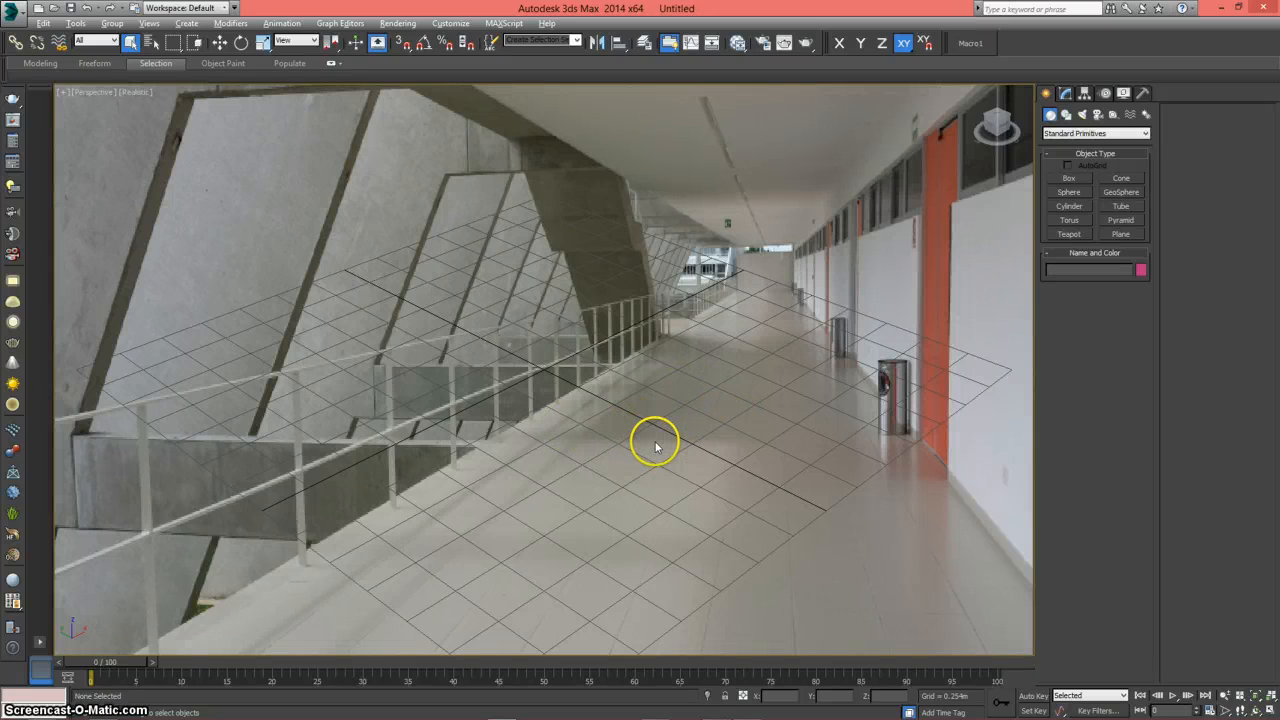
alt+middle_drag(655, 445, 721, 444)
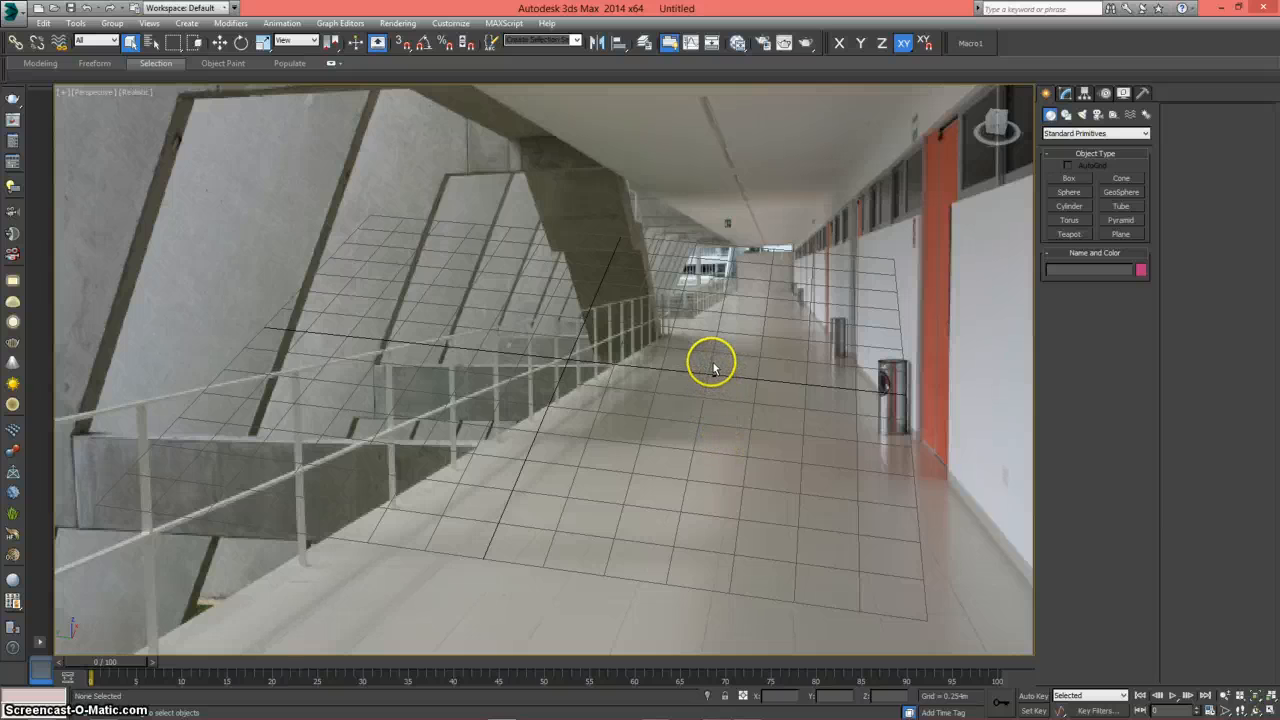
middle_drag(723, 409, 717, 377)
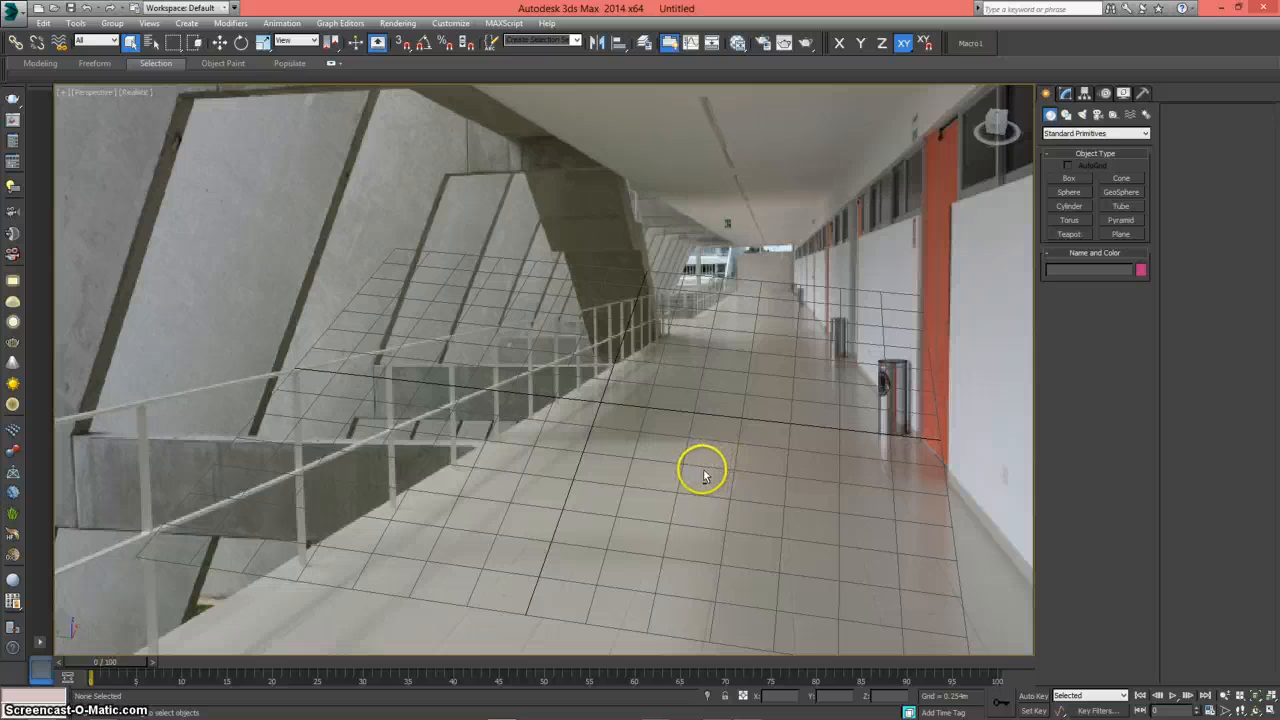
click(1143, 93)
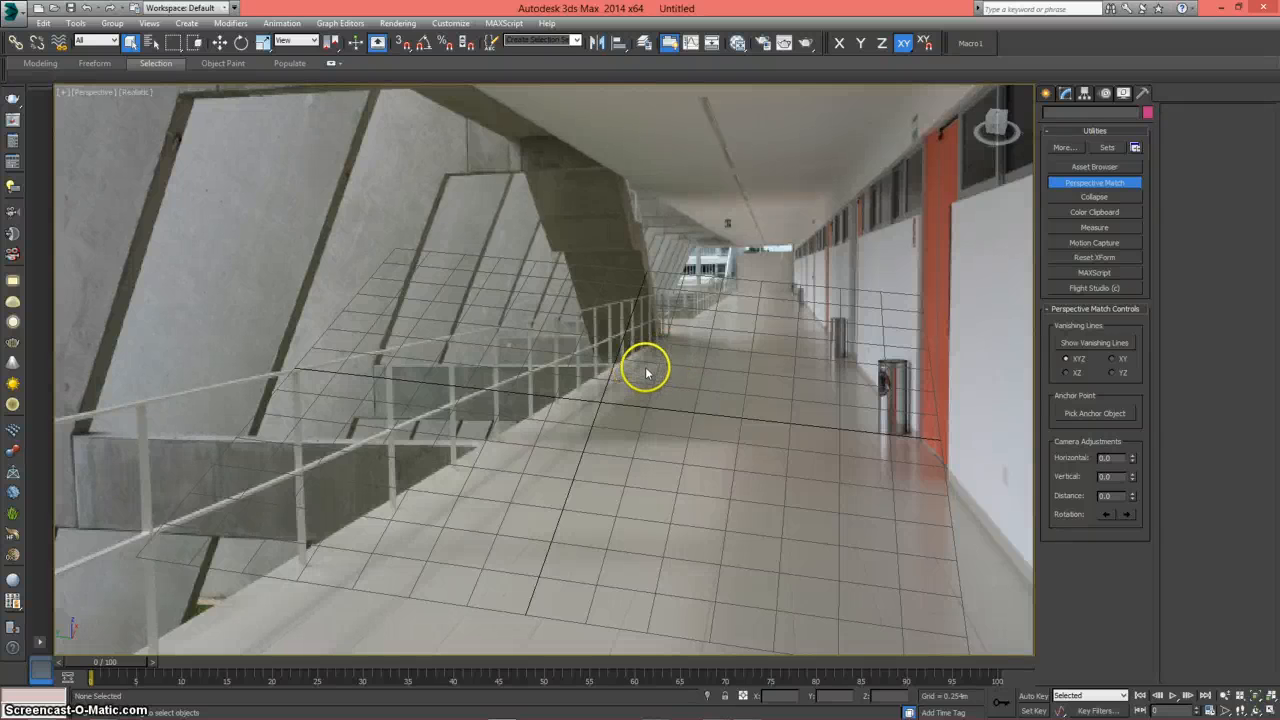
click(1103, 346)
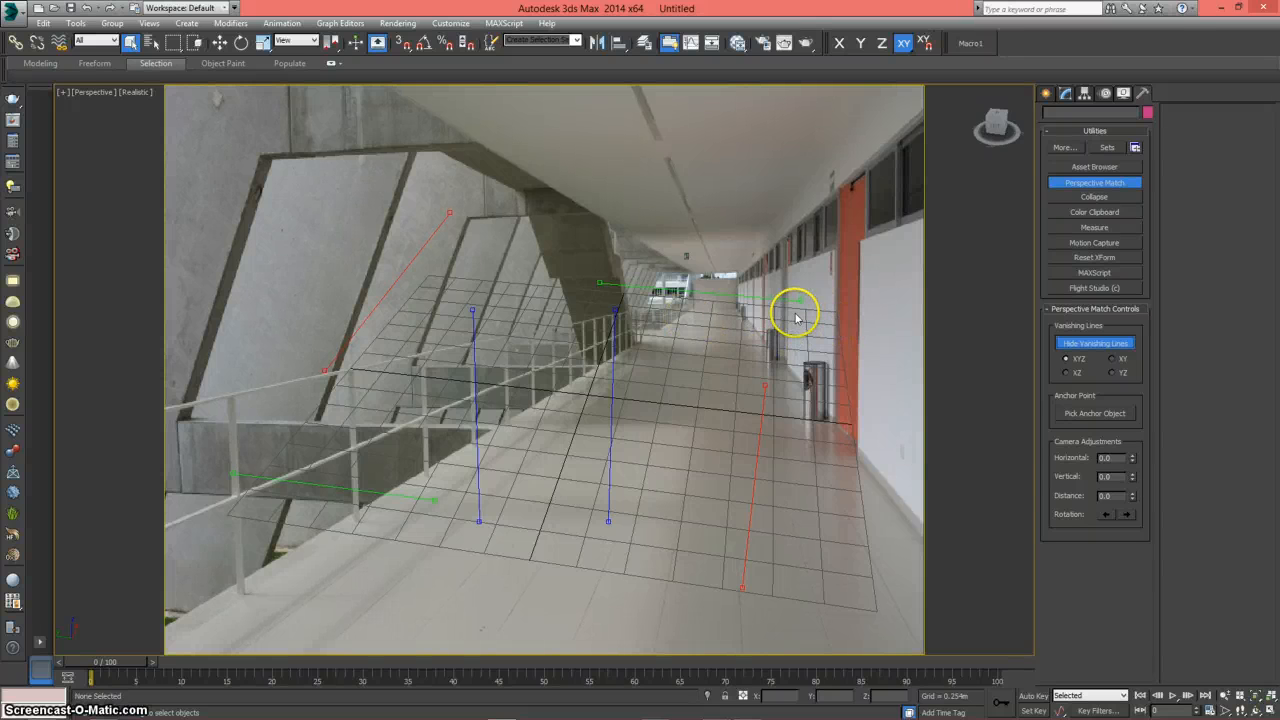
click(1083, 344)
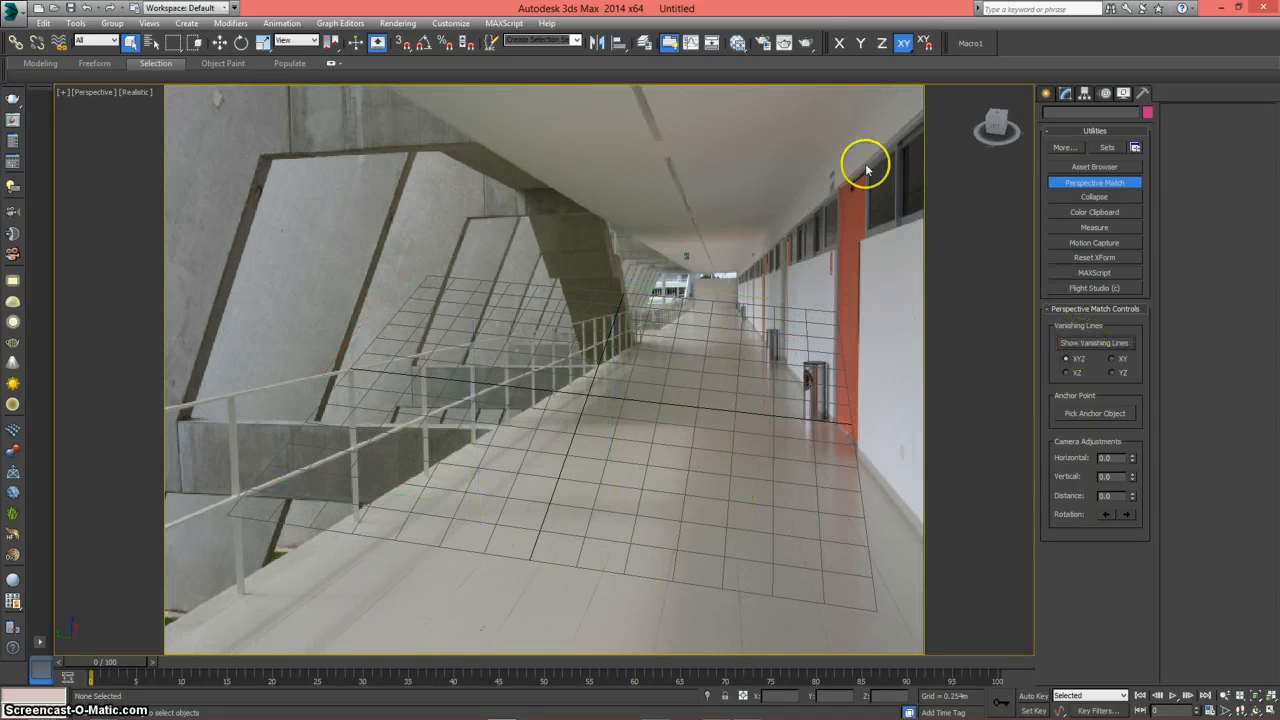
- Set the render output size to the HDTV (video) preset at 480x270 and close the render setup
click(764, 45)
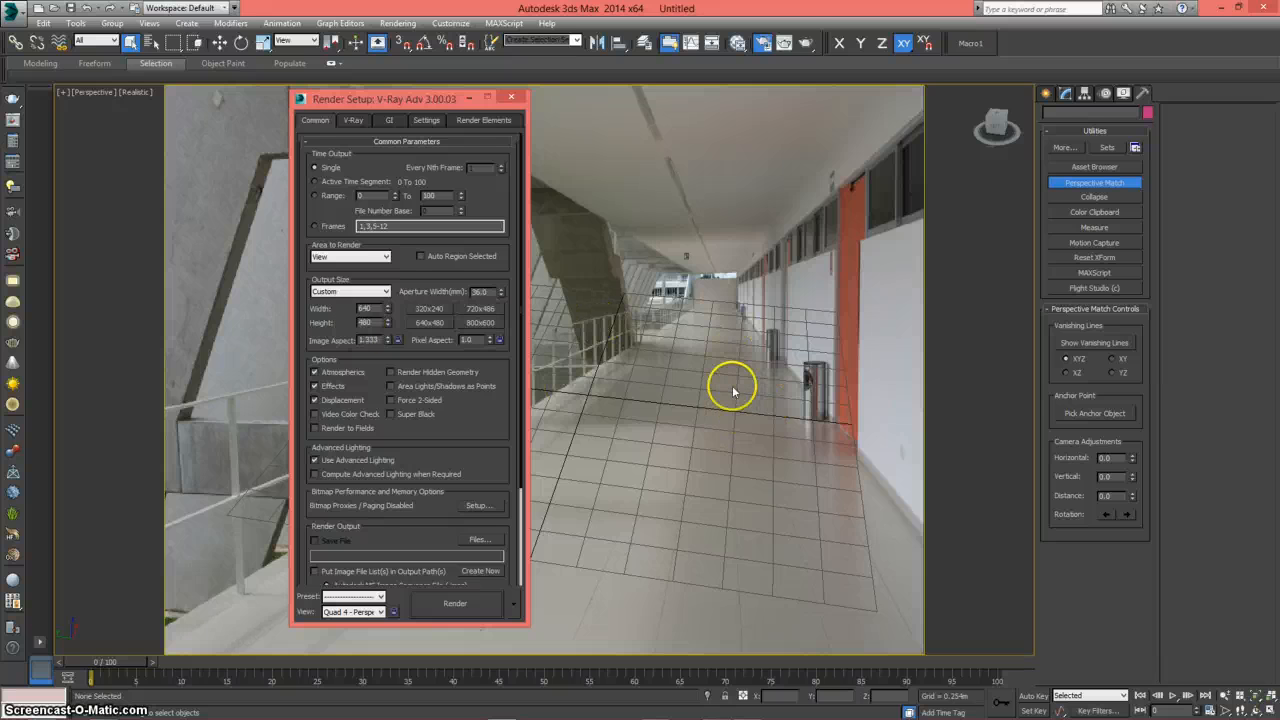
click(383, 292)
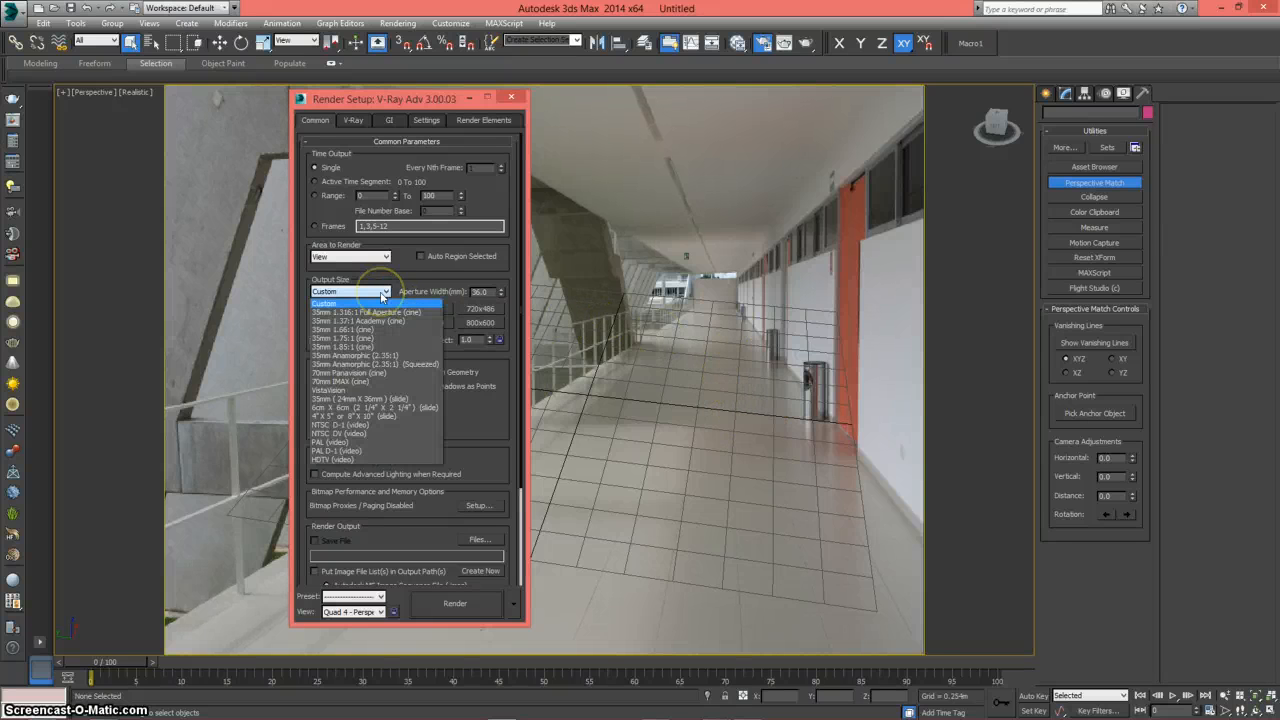
click(357, 460)
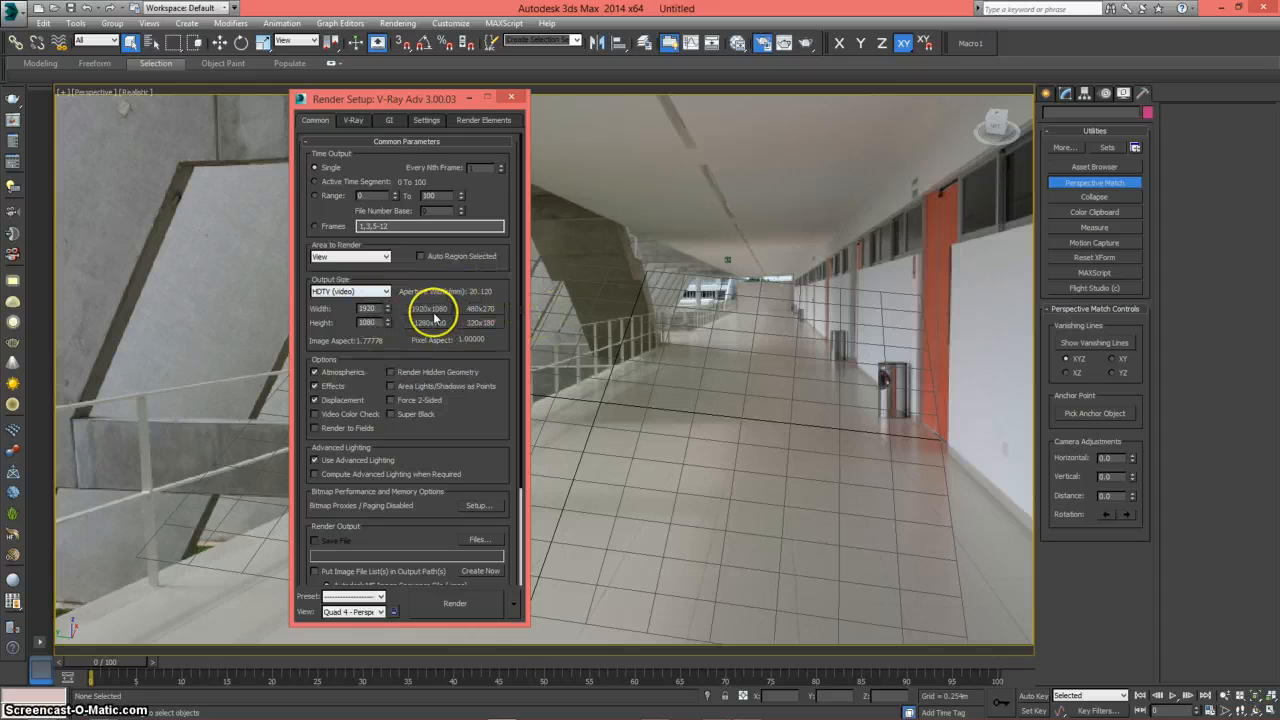
click(481, 310)
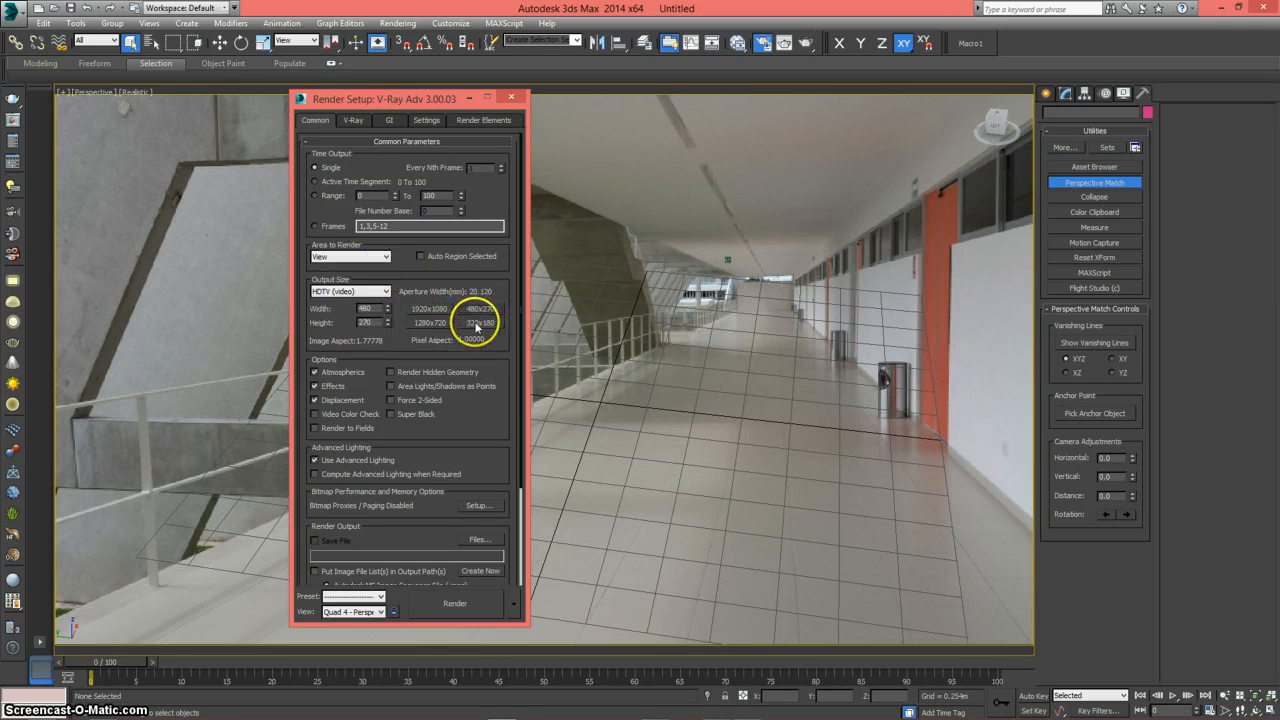
click(430, 323)
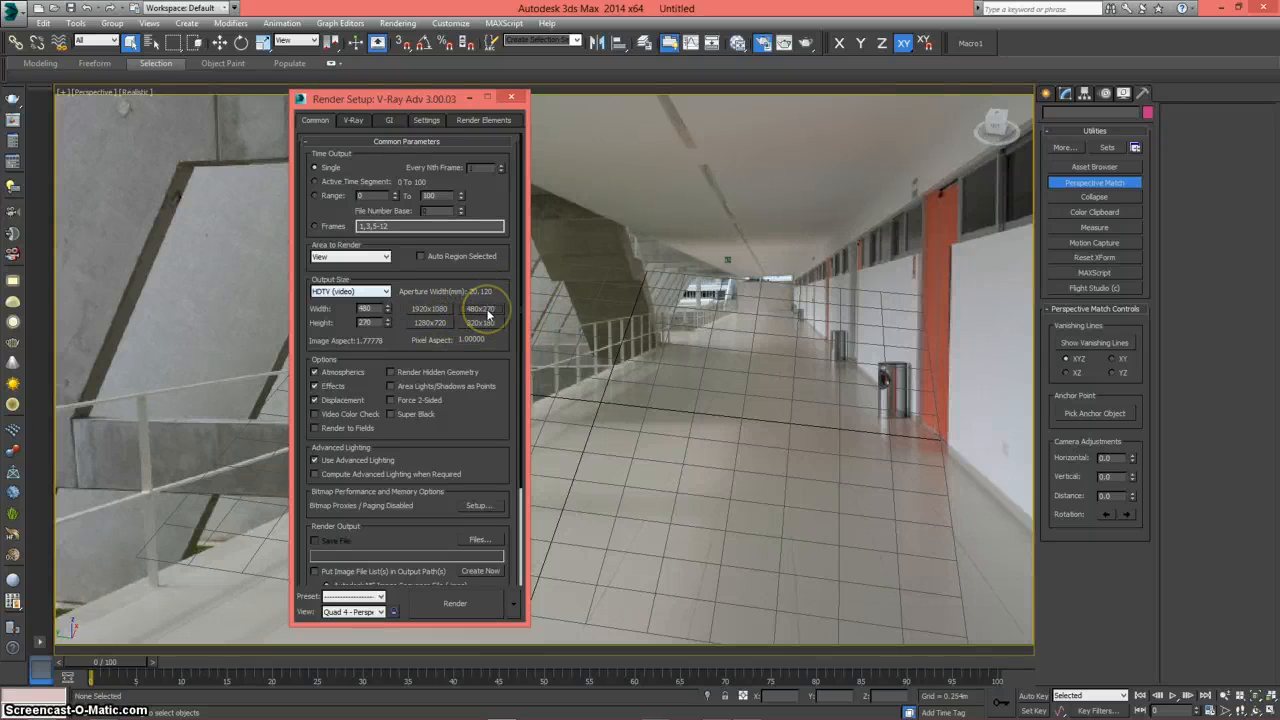
click(510, 96)
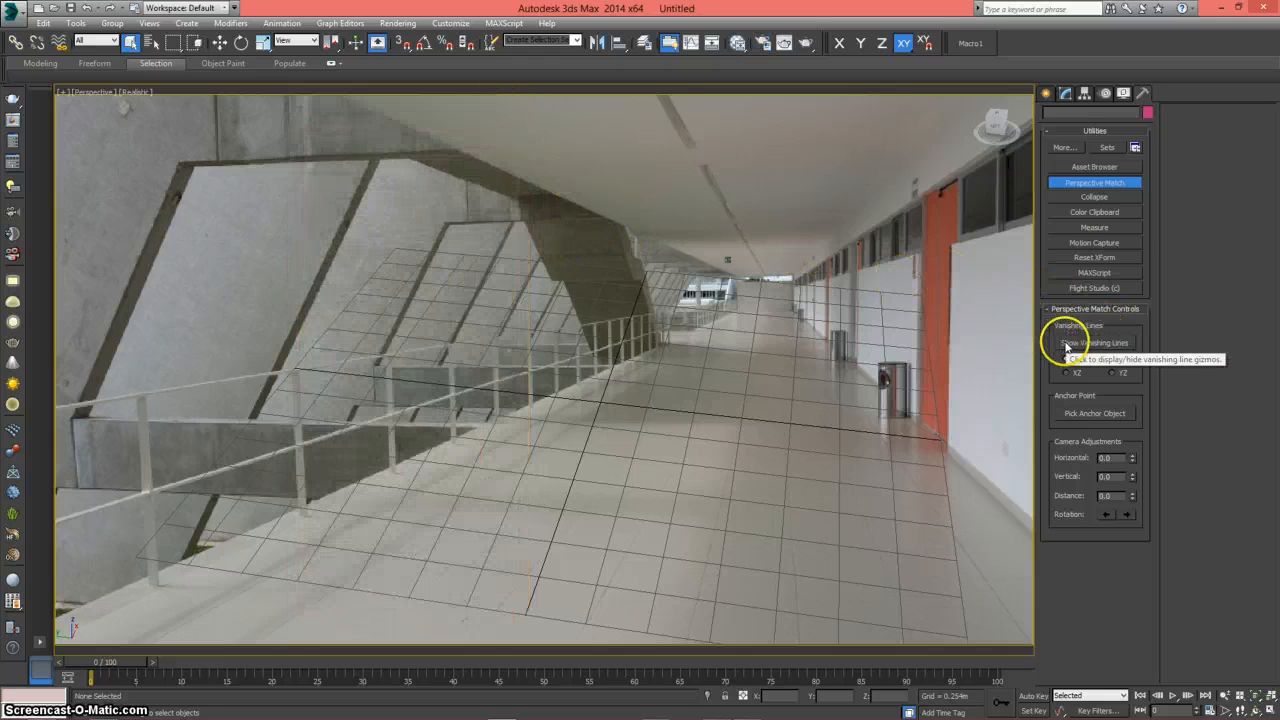
- Show the vanishing lines and align the two red ones with the floor edges along the door wall and the railing
click(1096, 343)
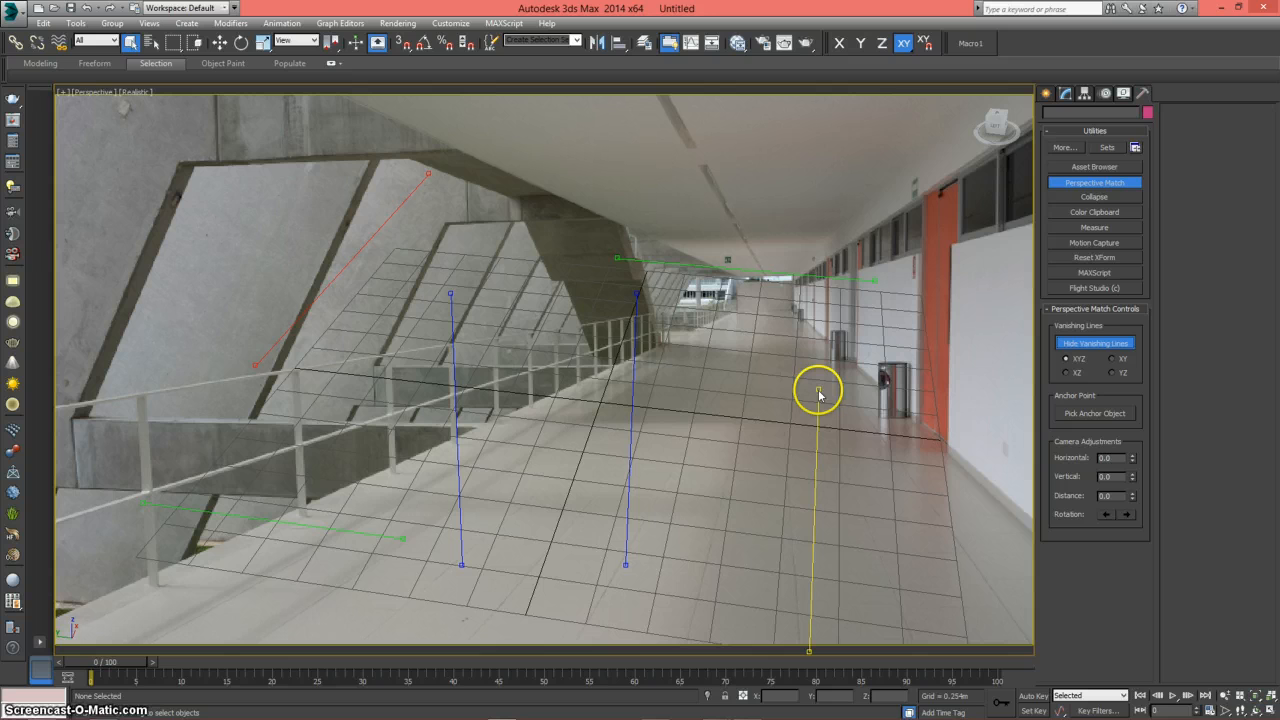
drag(818, 392, 846, 364)
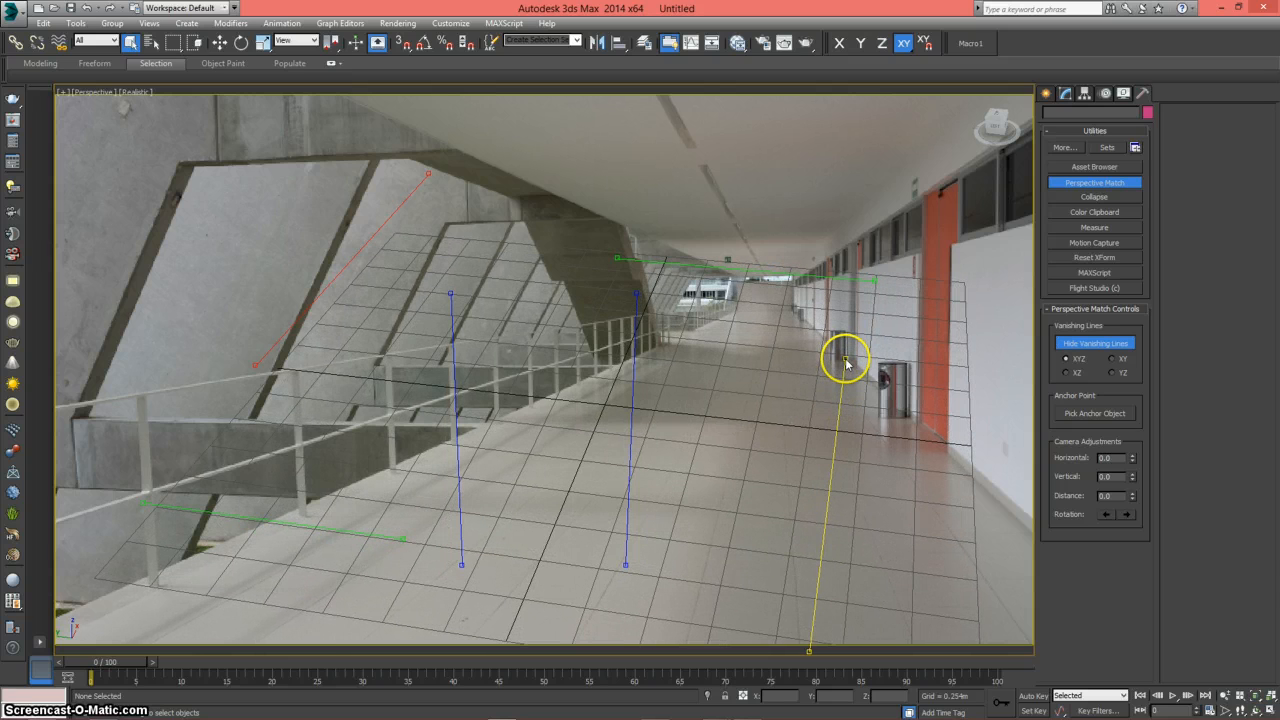
drag(809, 650, 1015, 522)
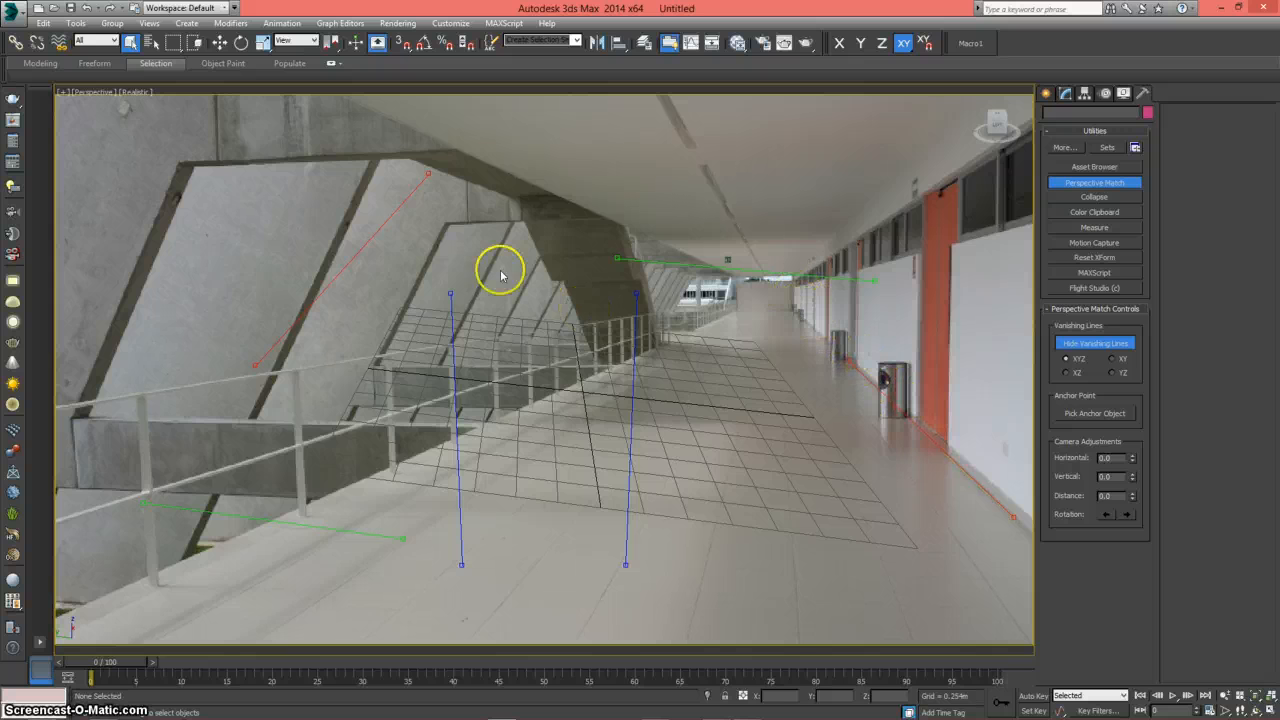
drag(251, 363, 305, 517)
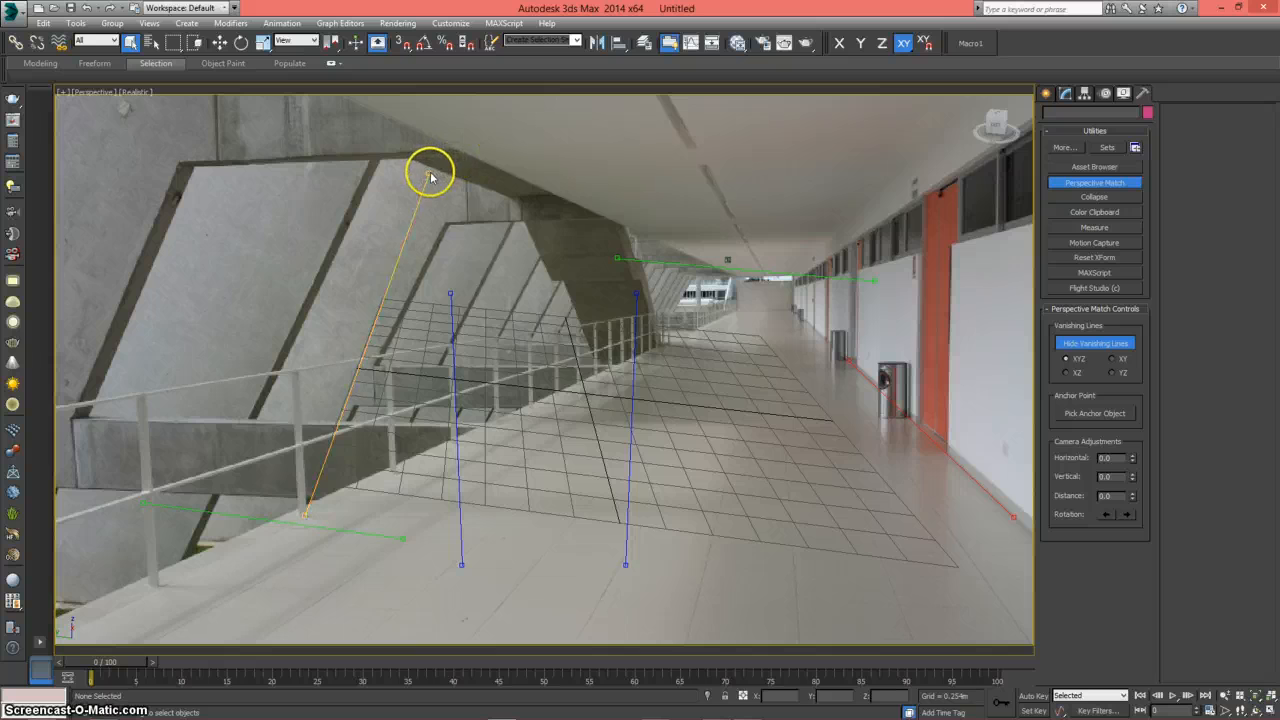
drag(428, 176, 595, 378)
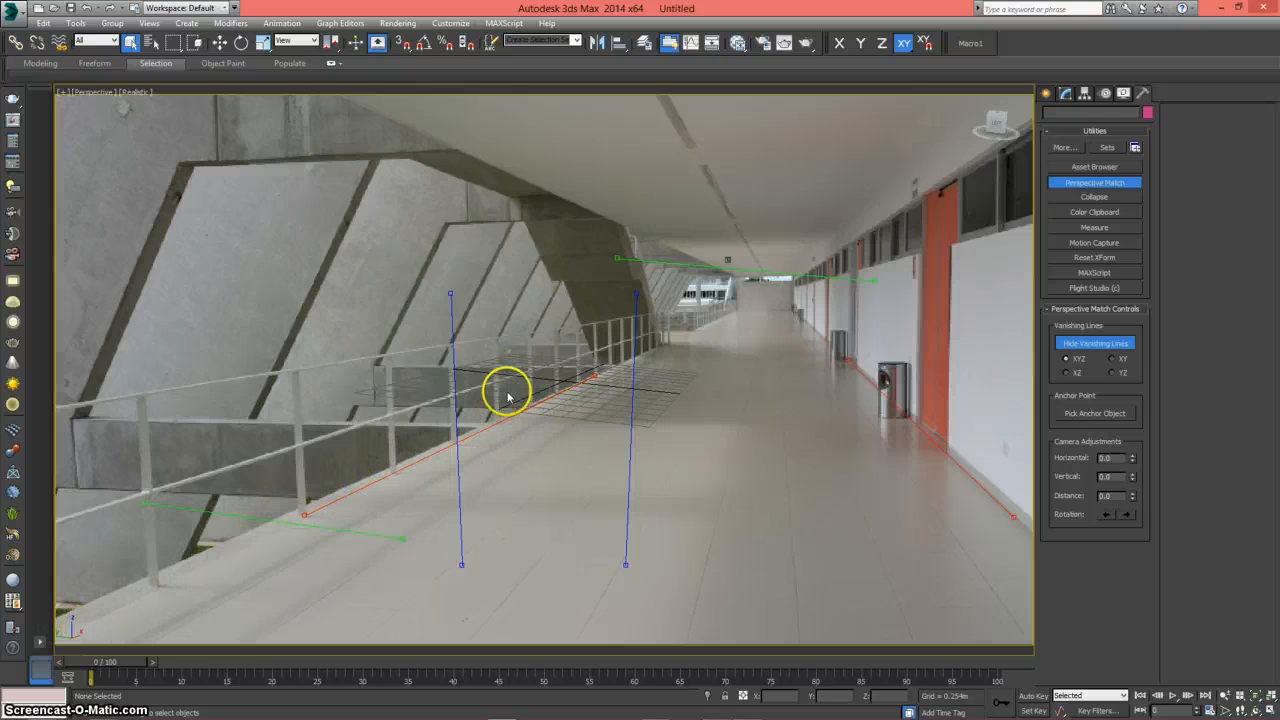
- Examine how the grid's perspective fits the corridor floor at several positions and sizes
drag(507, 388, 640, 463)
scroll(674, 461, up, 2)
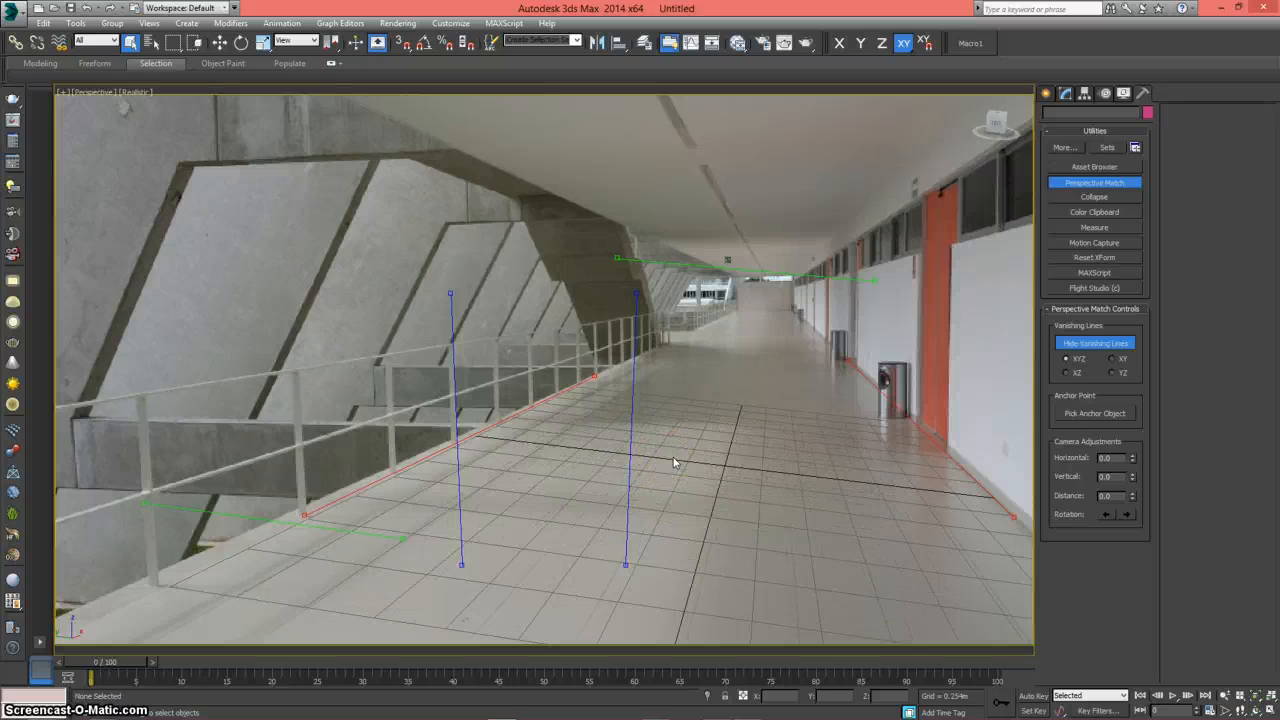
scroll(674, 461, down, 4)
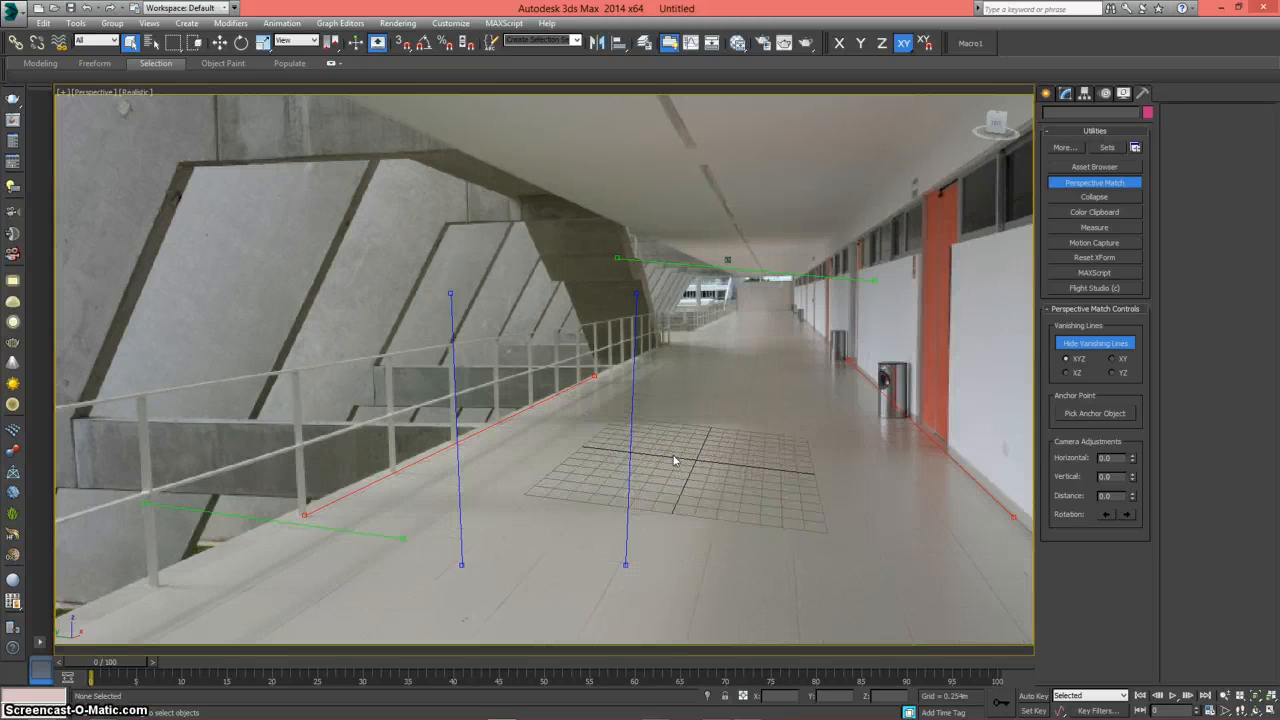
scroll(674, 458, up, 2)
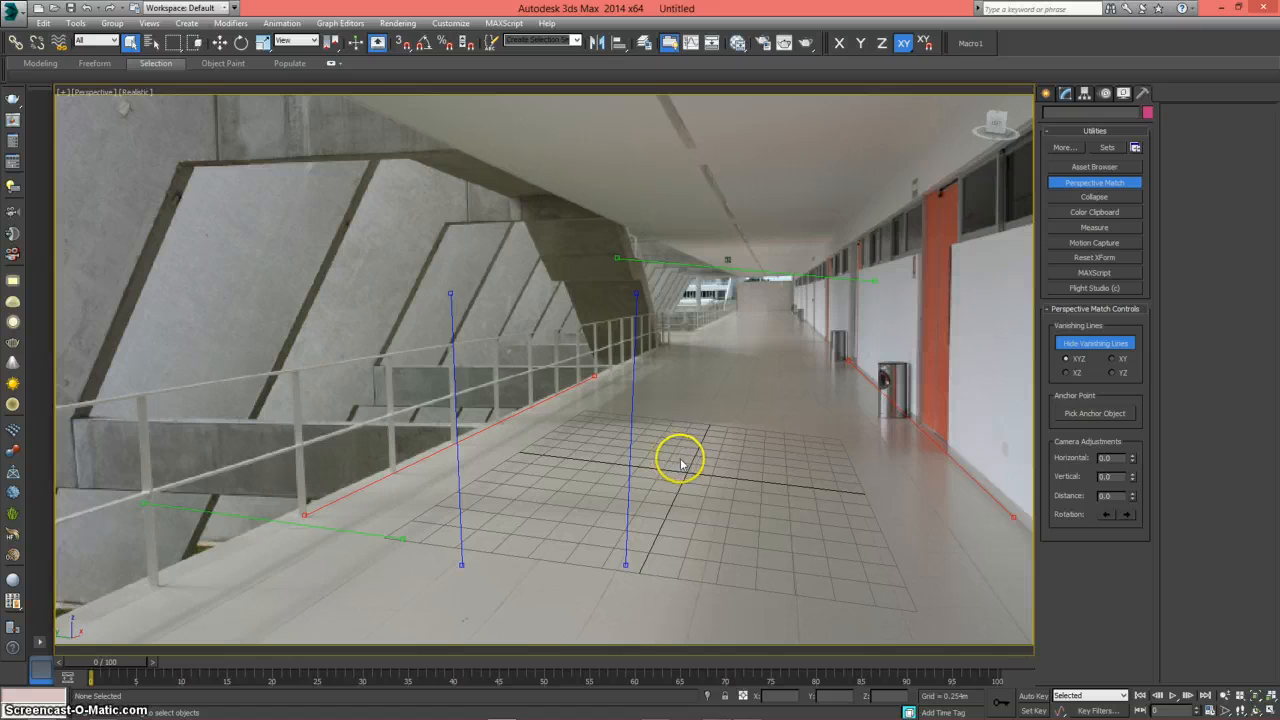
scroll(684, 462, up, 2)
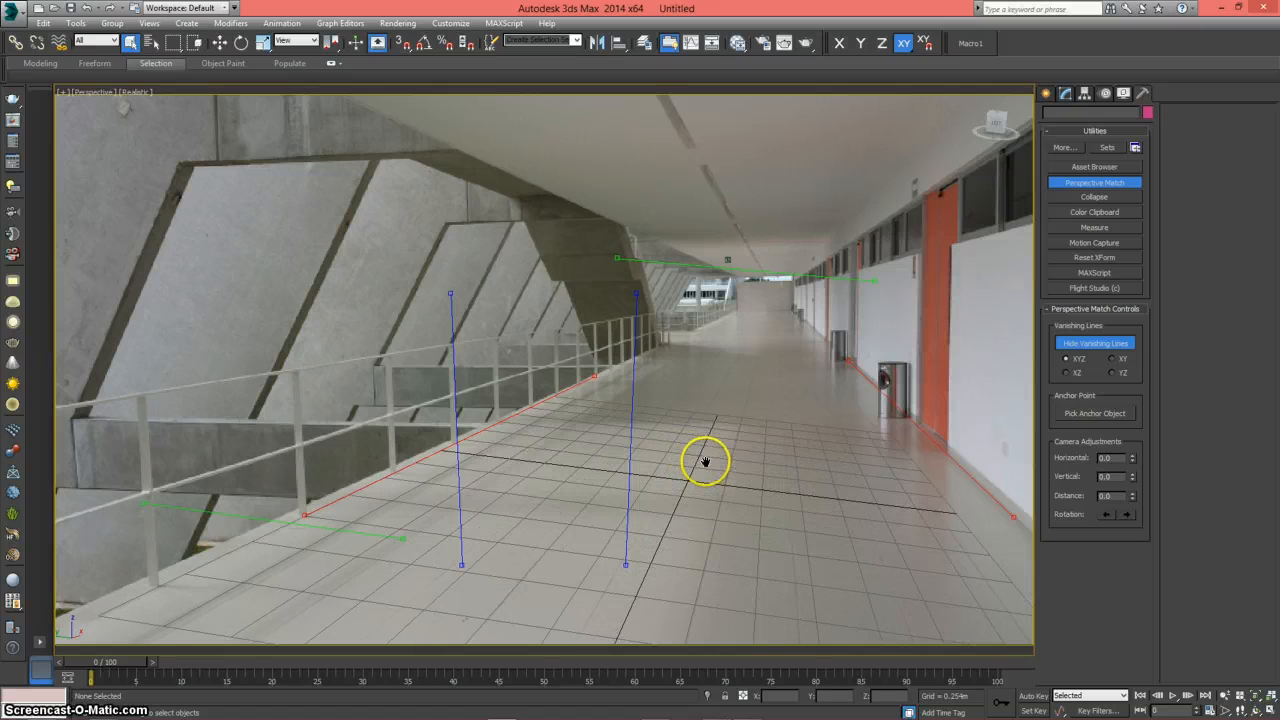
mouse_move(705, 462)
middle_down()
mouse_move(703, 443)
mouse_move(714, 449)
middle_up()
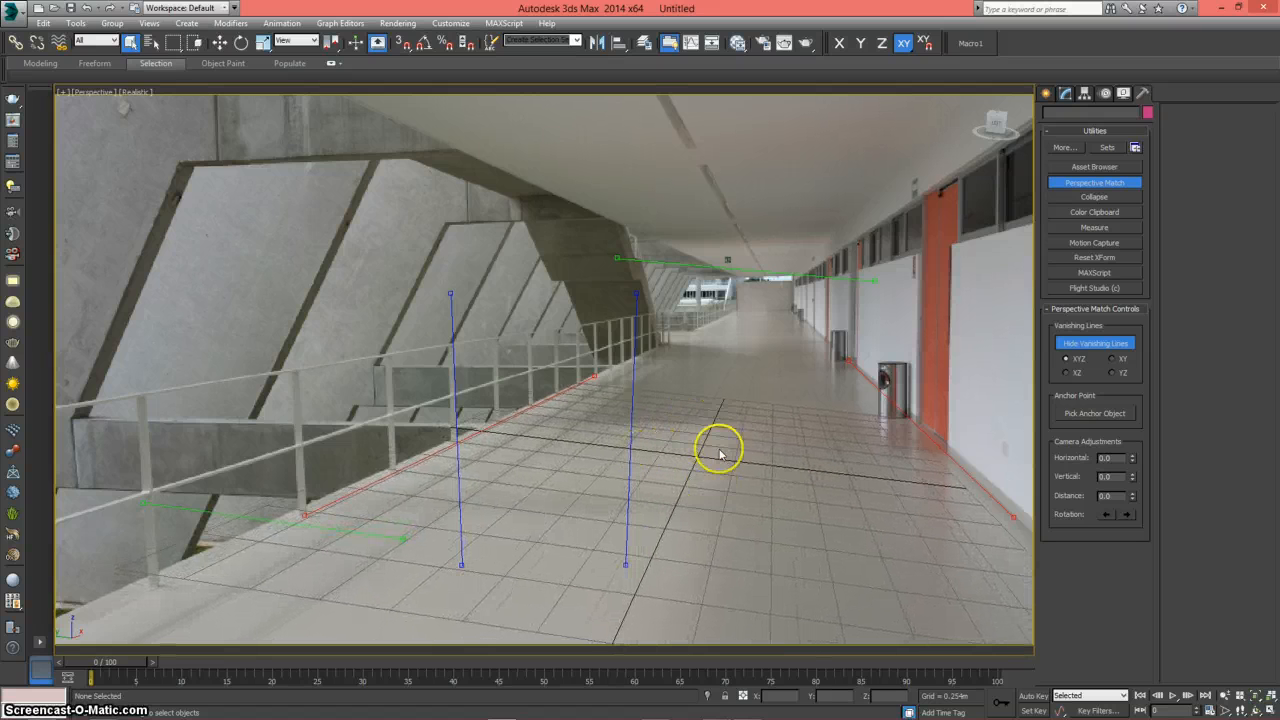
scroll(723, 460, down, 4)
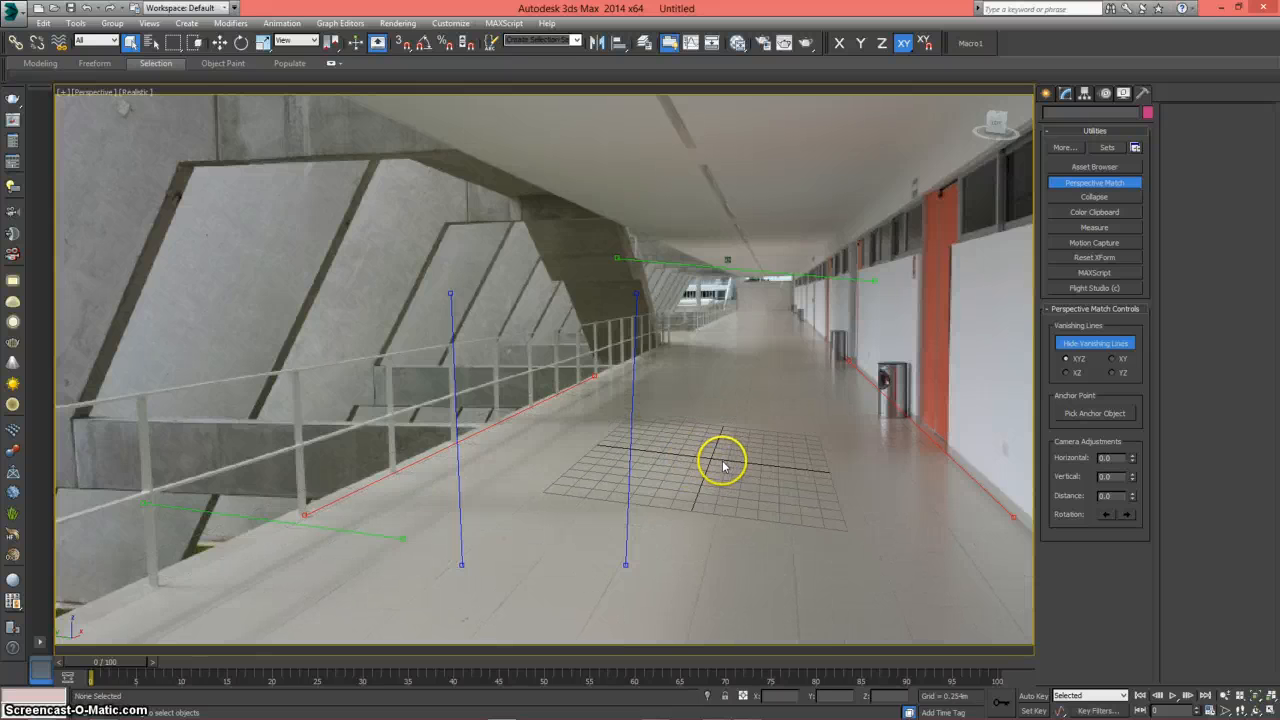
scroll(723, 462, up, 5)
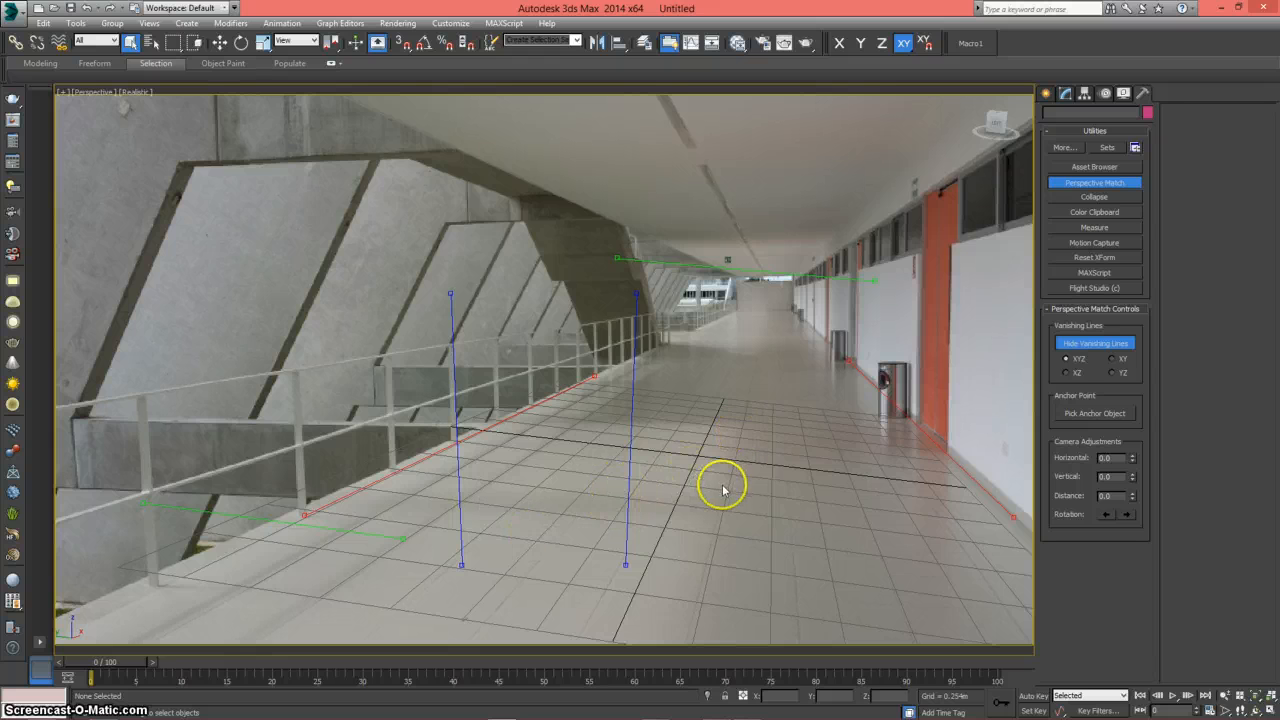
scroll(722, 487, down, 3)
scroll(722, 487, up, 2)
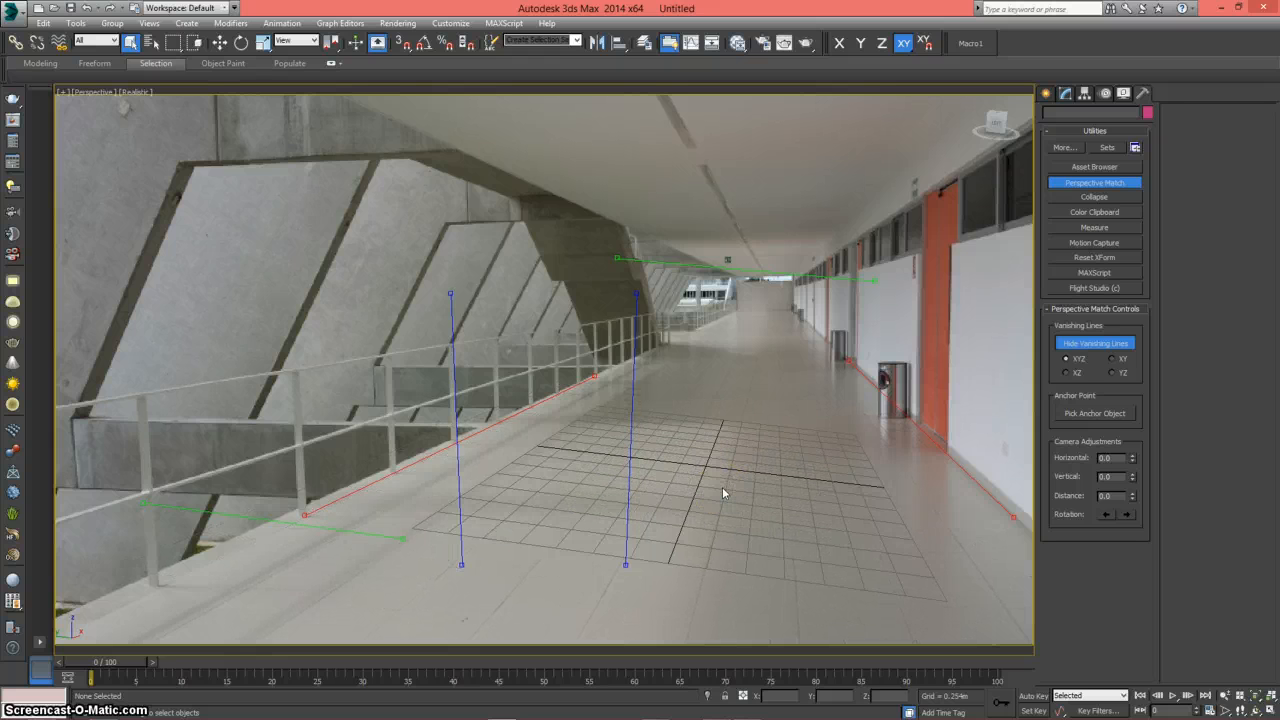
- Hide the grid and stretch the nearer green vanishing line across the foreground floor tiles, from the railing side to the door wall side
key(g)
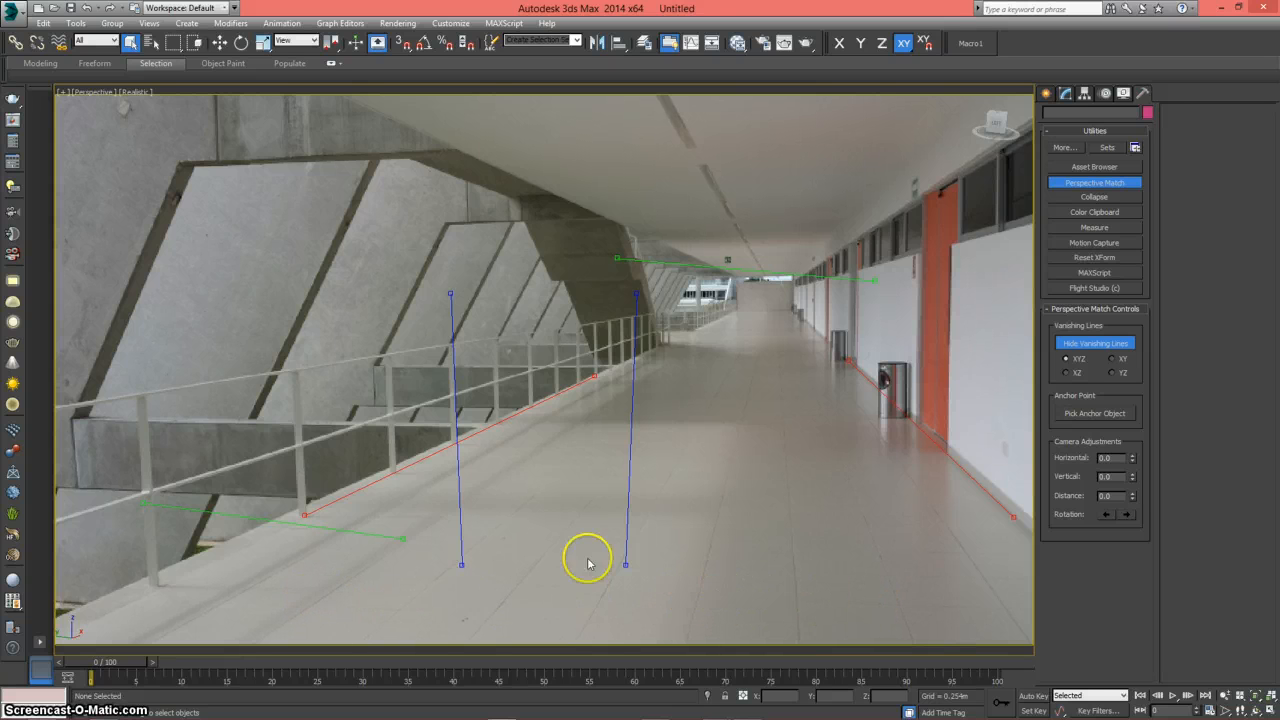
drag(194, 509, 222, 598)
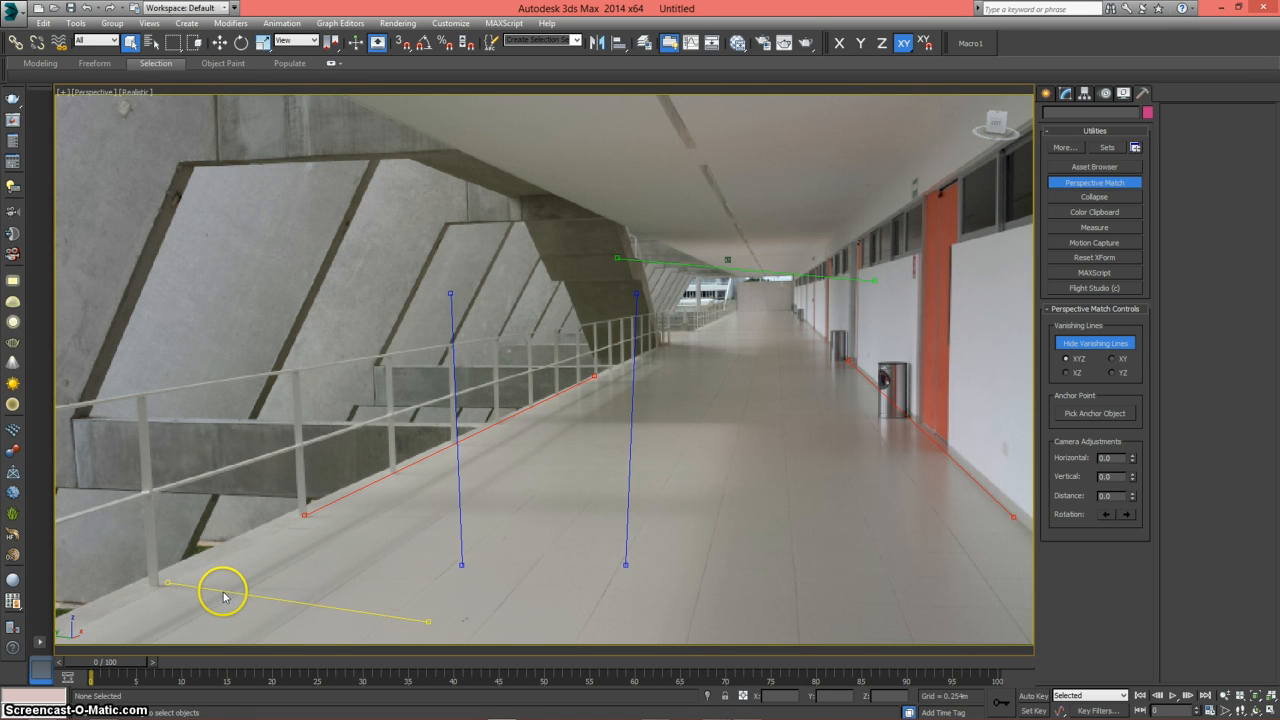
drag(429, 619, 897, 610)
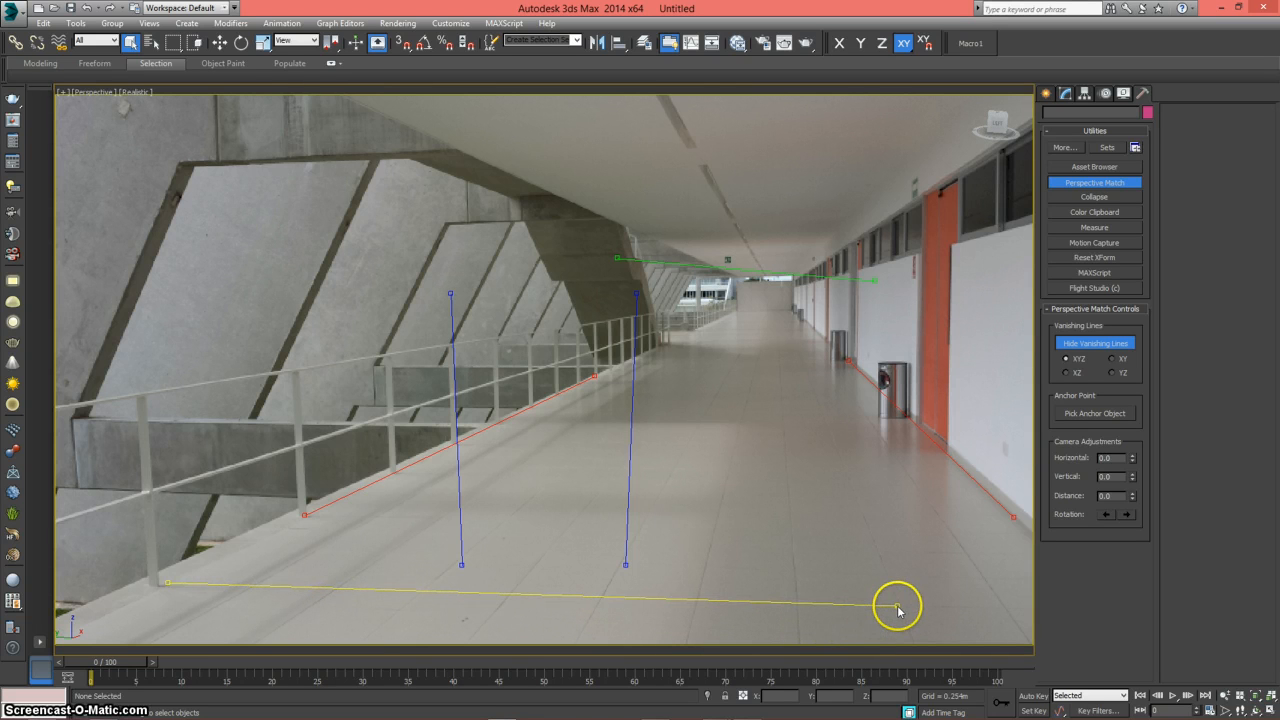
drag(164, 583, 187, 575)
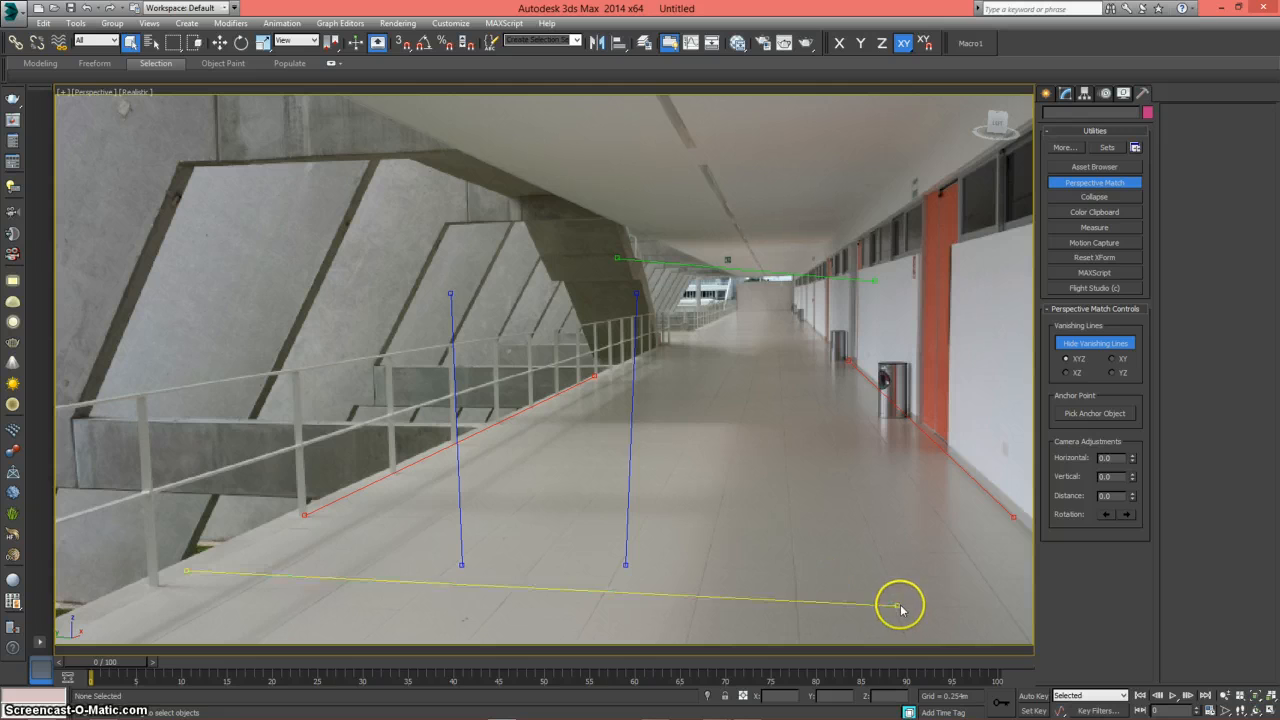
drag(900, 607, 1008, 612)
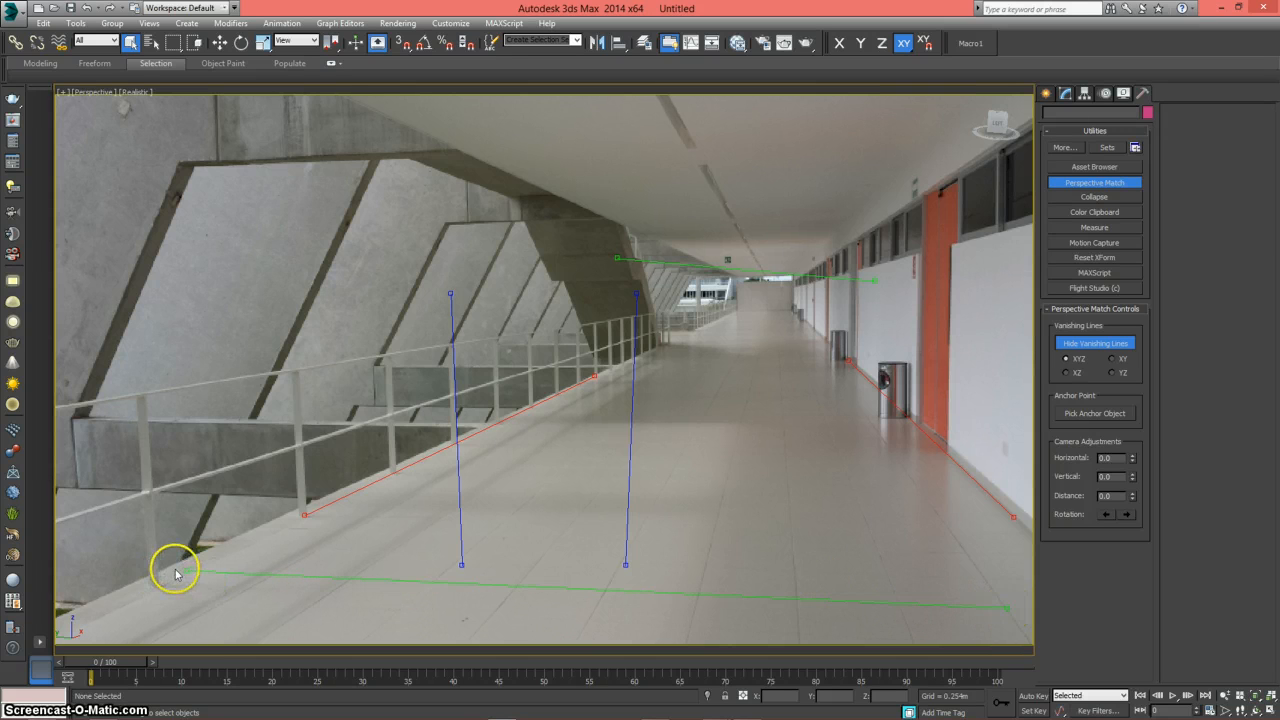
- Fit the nearer green vanishing line's railing-side end to the floor edge and align the farther one with the concrete beam behind the railing
mouse_move(187, 573)
mouse_down()
mouse_move(219, 606)
mouse_move(174, 572)
mouse_move(200, 568)
mouse_up()
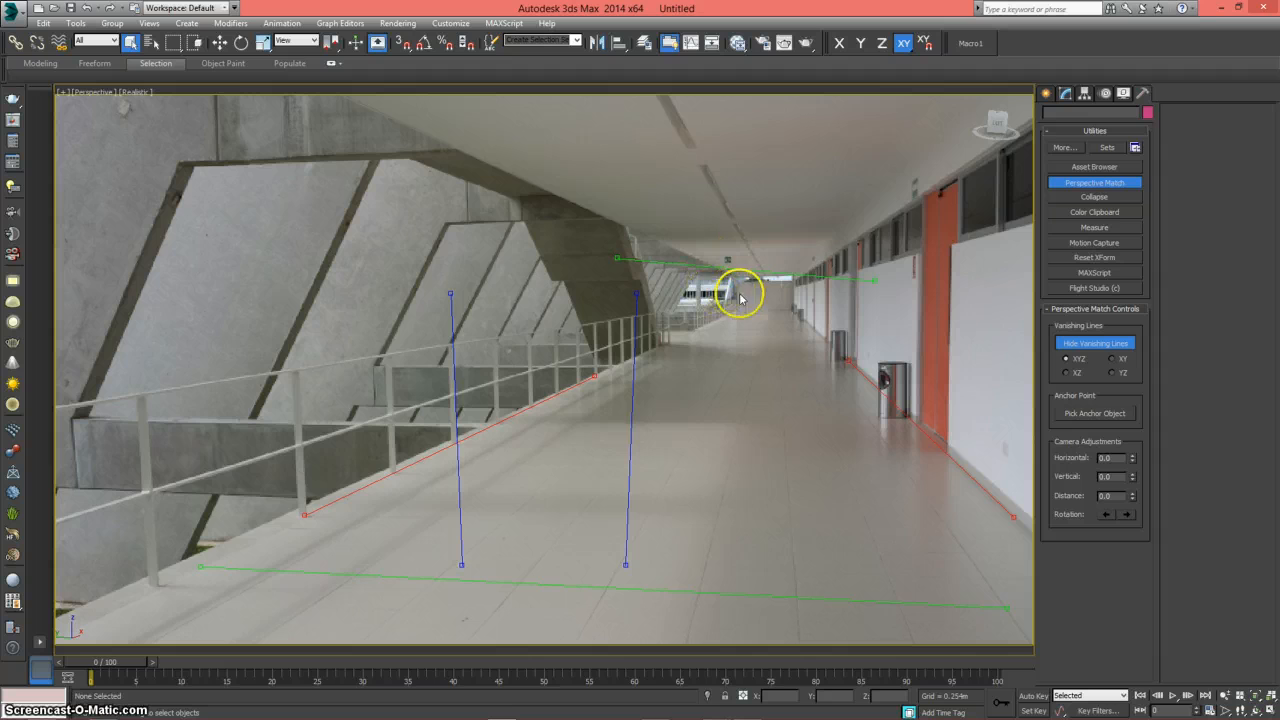
click(681, 265)
drag(681, 265, 374, 363)
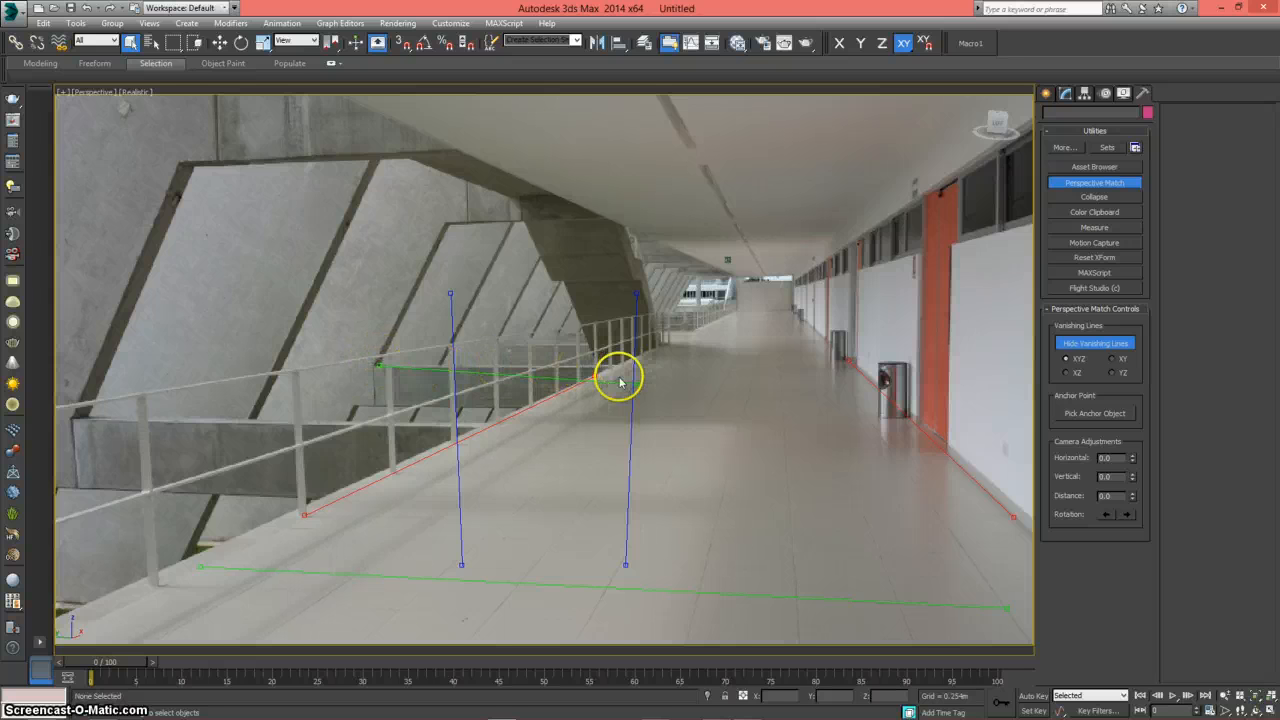
drag(634, 380, 614, 370)
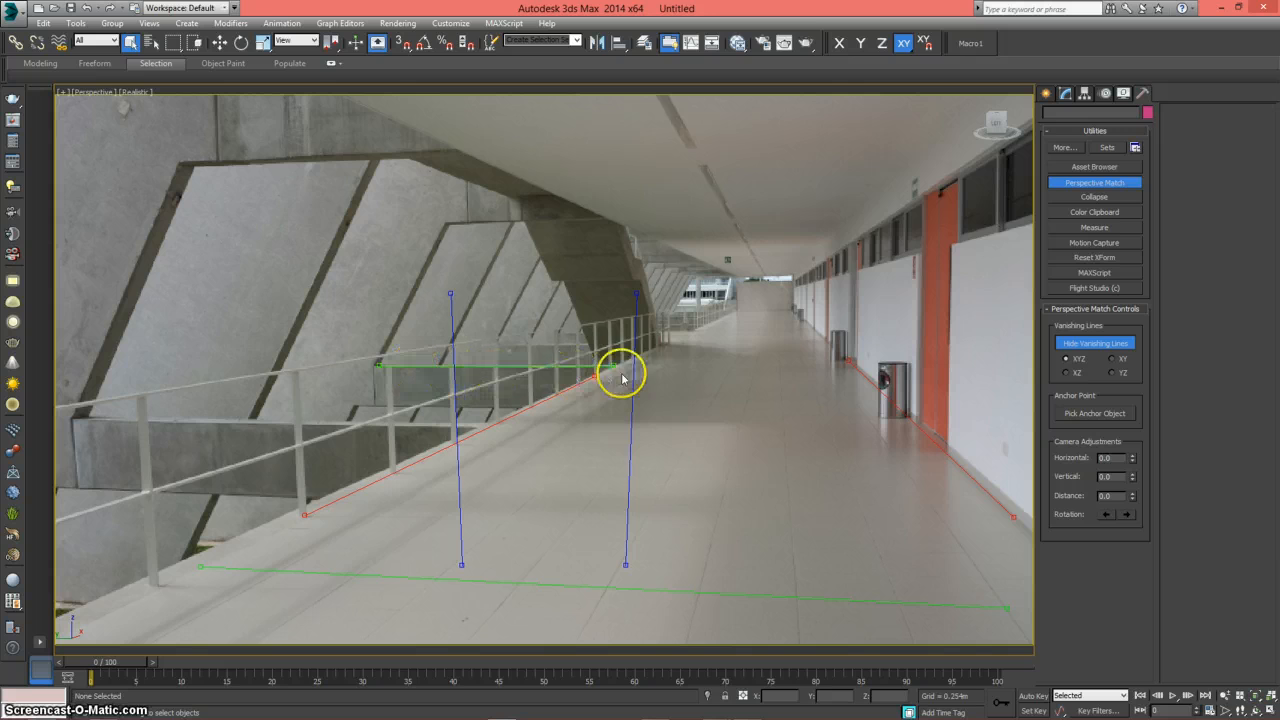
- Show the grid and spread it over the corridor floor to compare it with the floor tiles
key(g)
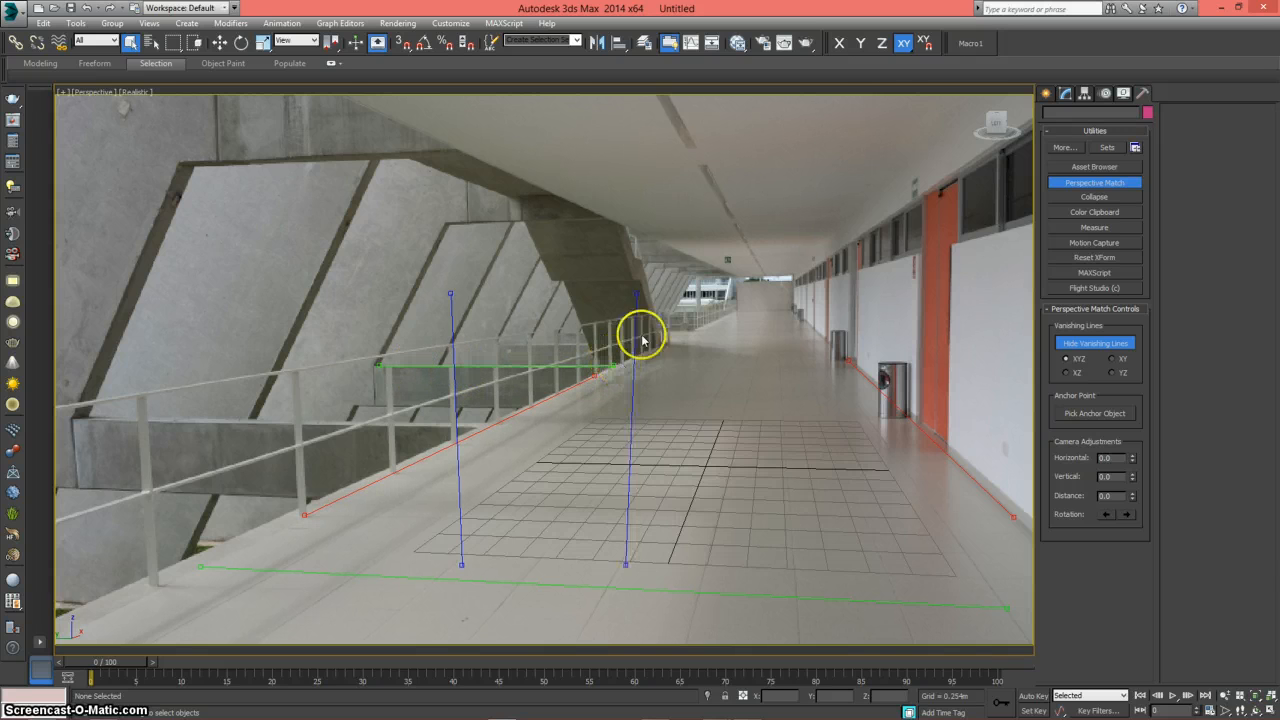
scroll(756, 455, up, 2)
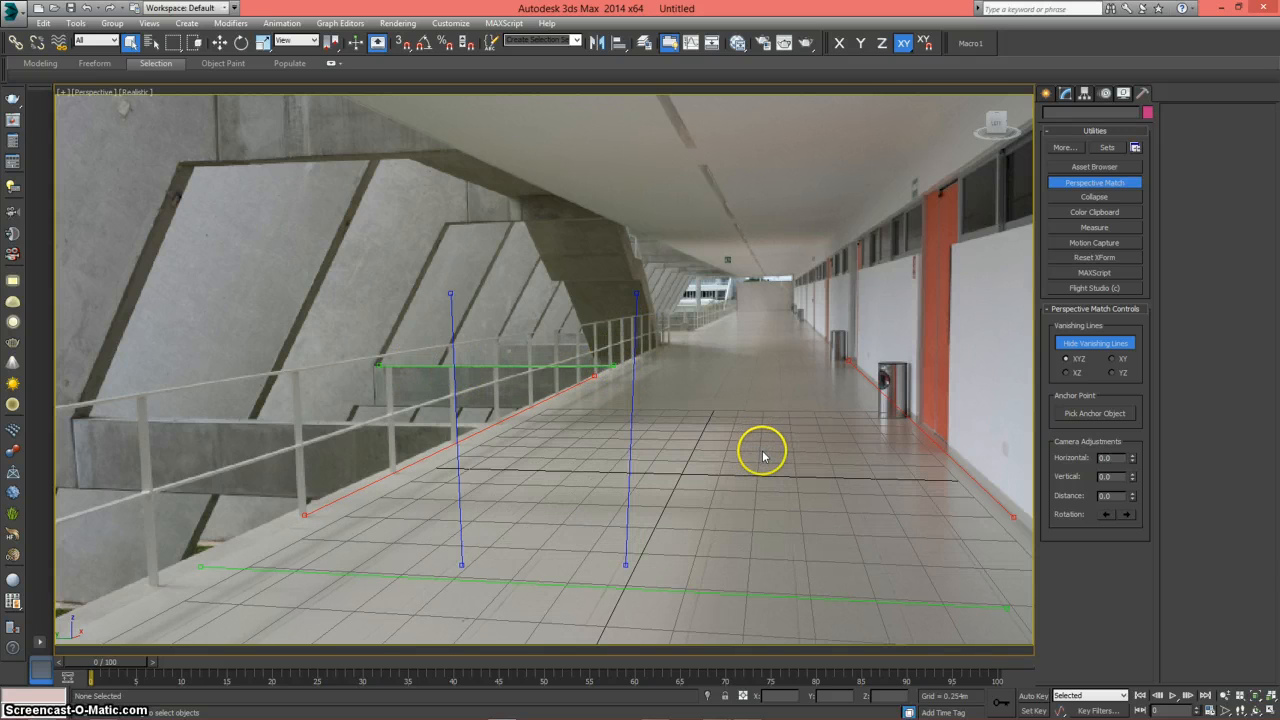
mouse_move(762, 451)
middle_down()
mouse_move(756, 442)
mouse_move(756, 457)
middle_up()
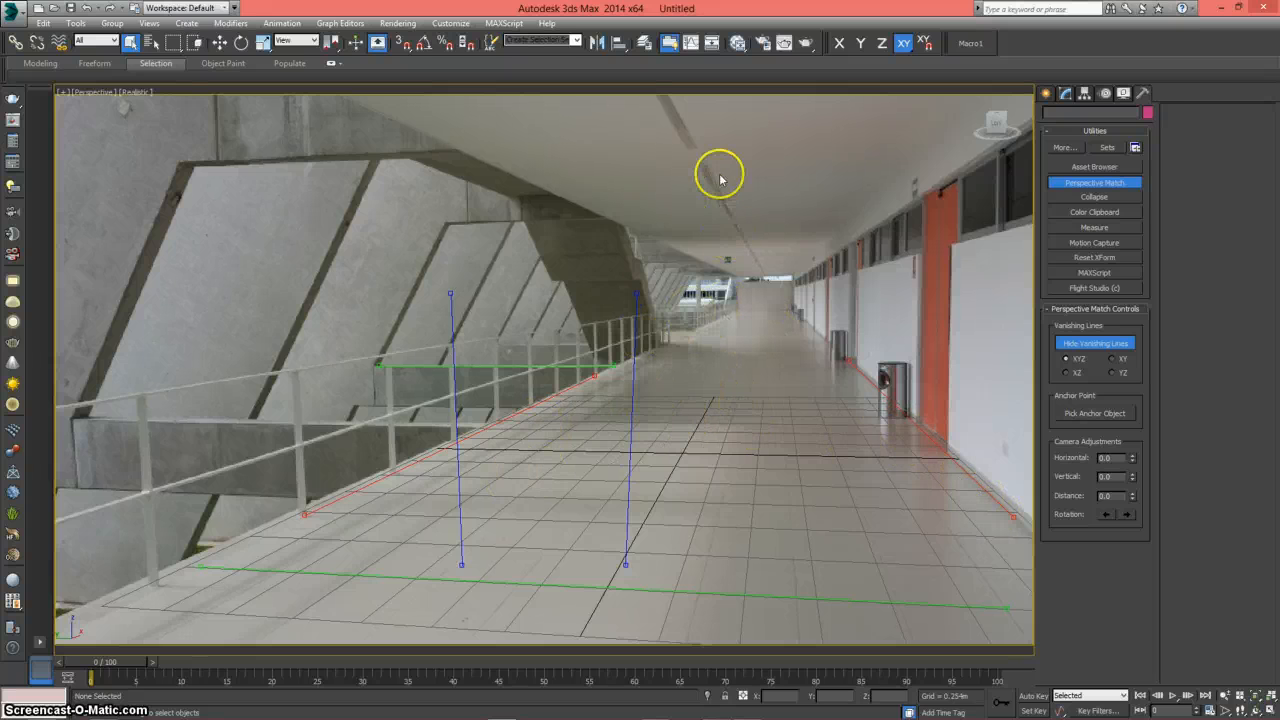
- Align one blue vanishing line with the orange door's vertical edge and the other with a railing post
drag(633, 403, 909, 300)
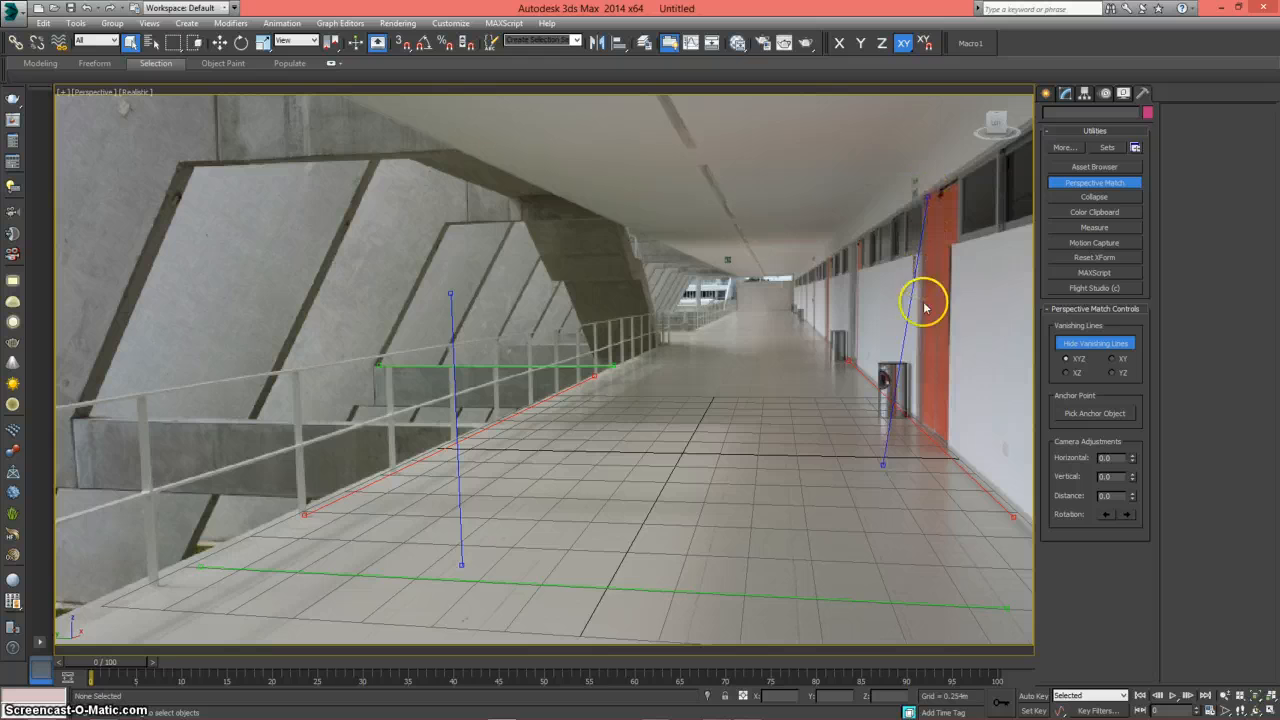
drag(883, 464, 692, 452)
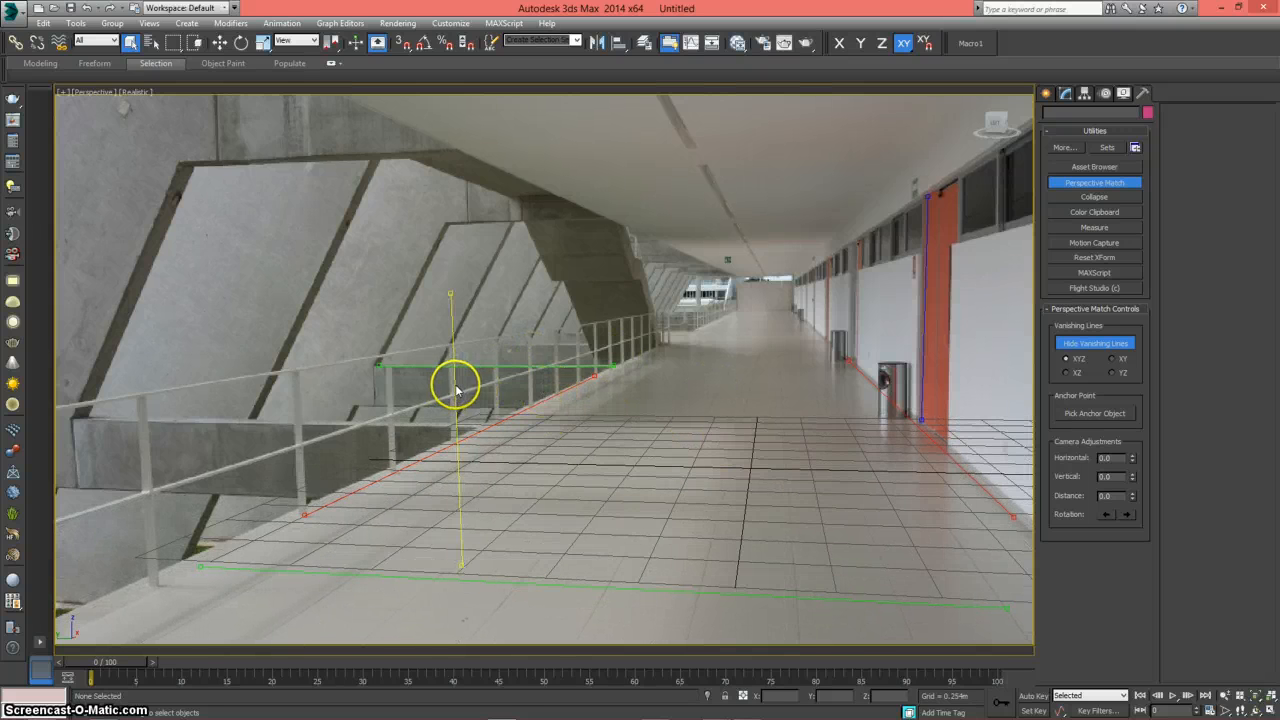
drag(454, 390, 458, 438)
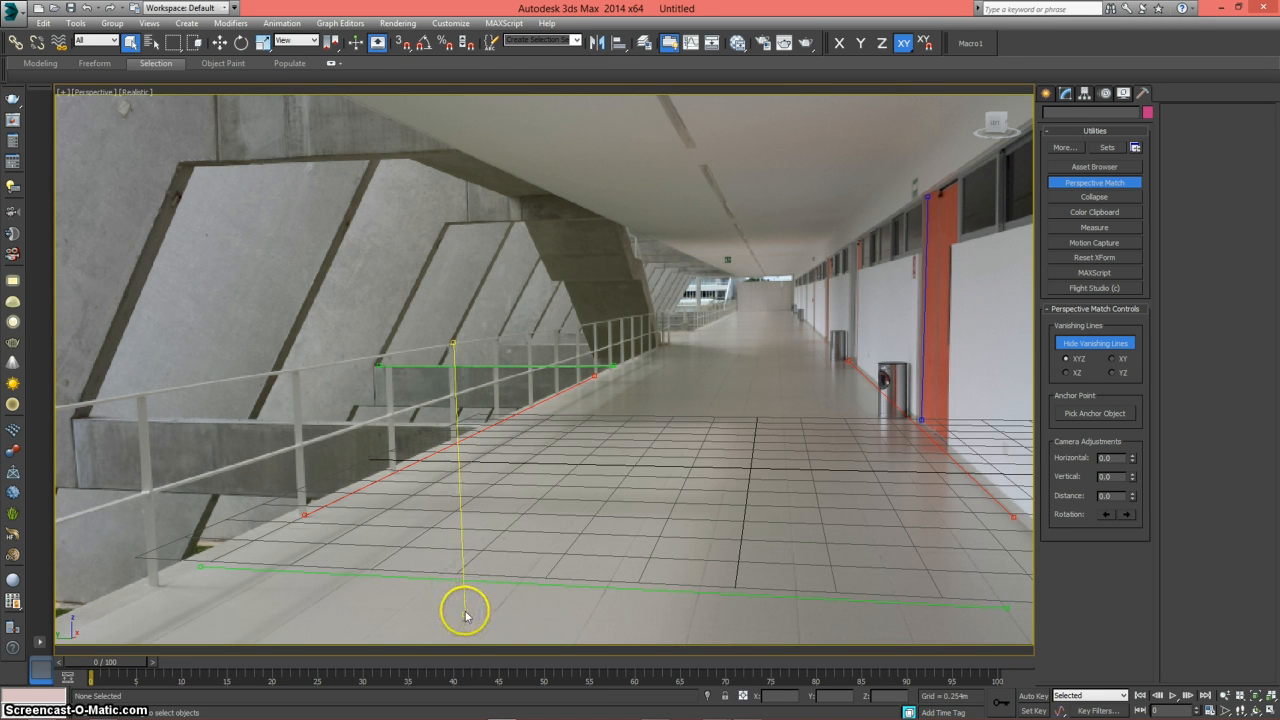
drag(465, 615, 459, 438)
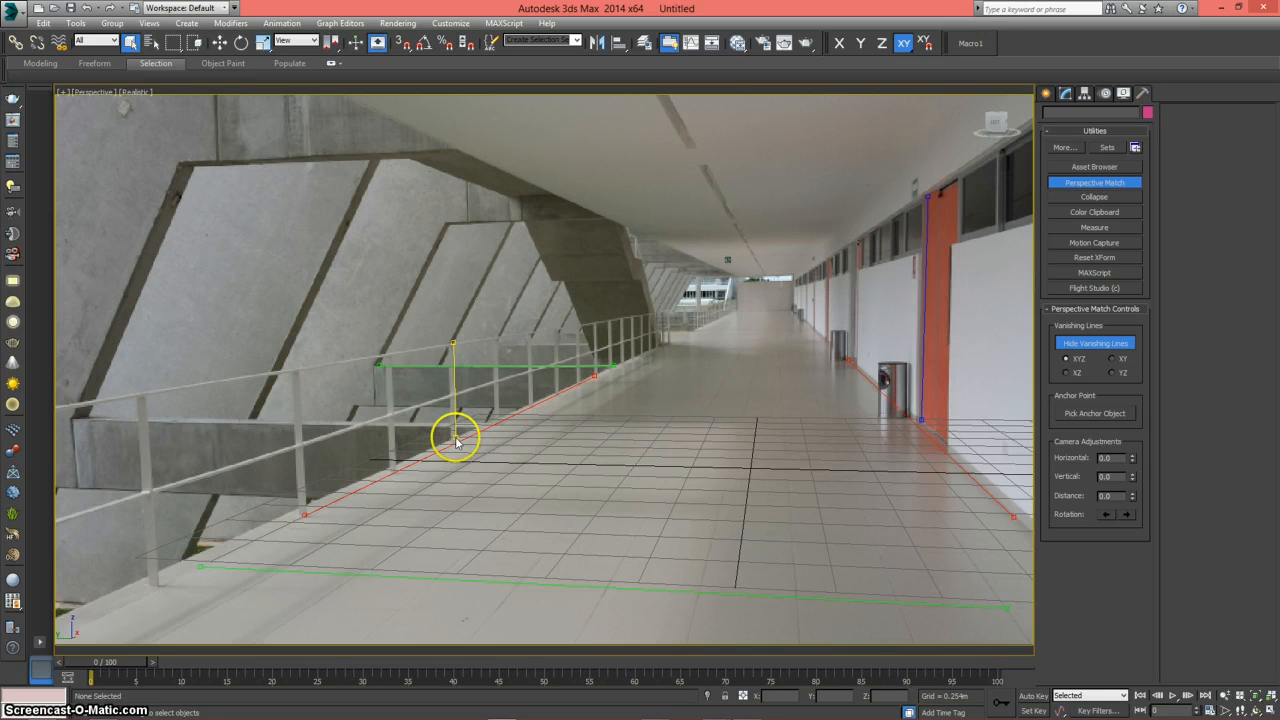
- Fit the grid between the railing and the door wall, and hide the vanishing lines
middle_drag(699, 480, 649, 484)
scroll(666, 487, down, 2)
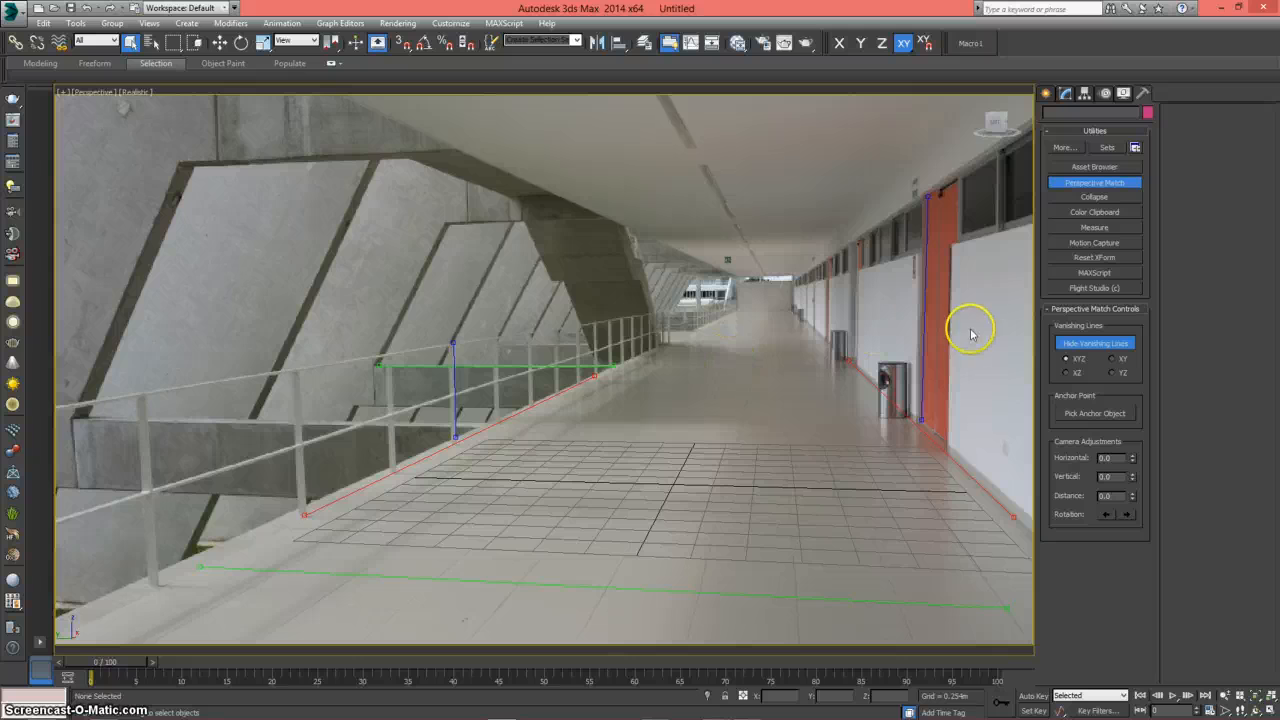
click(1066, 346)
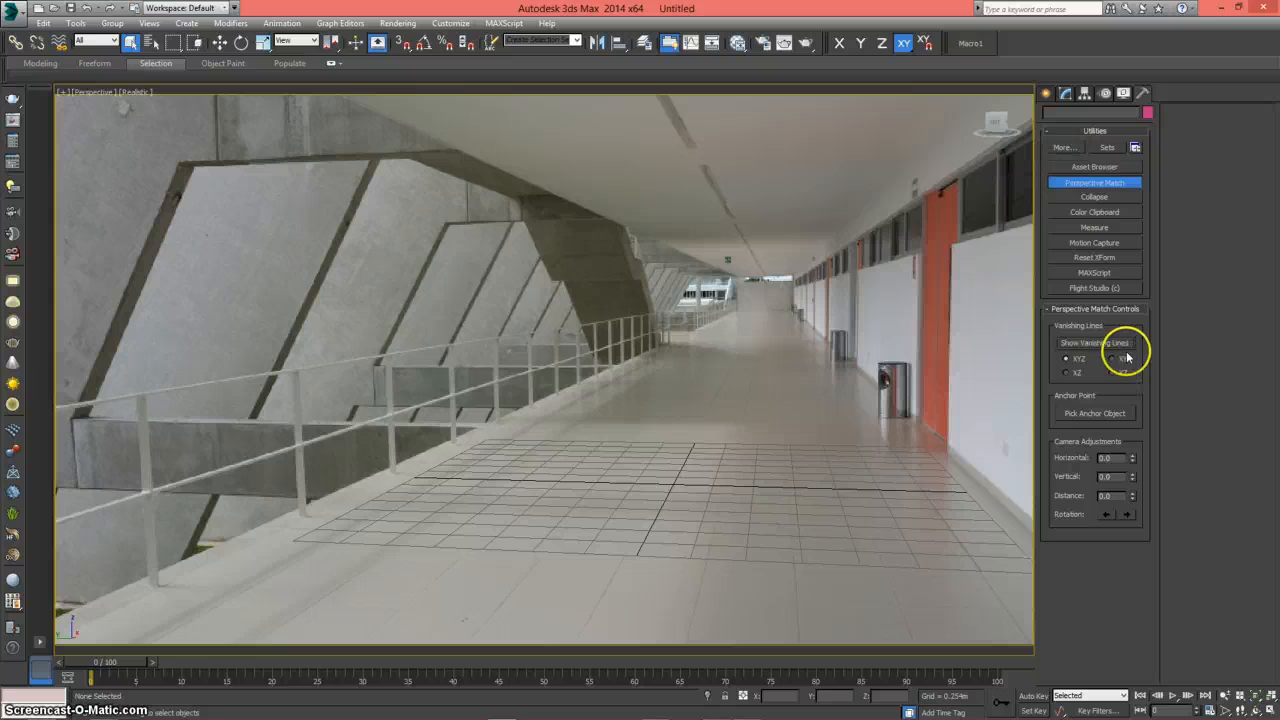
- Create a box about 1.0 m long, 1.8 m wide and 0.5 m high on the floor grid
click(1046, 93)
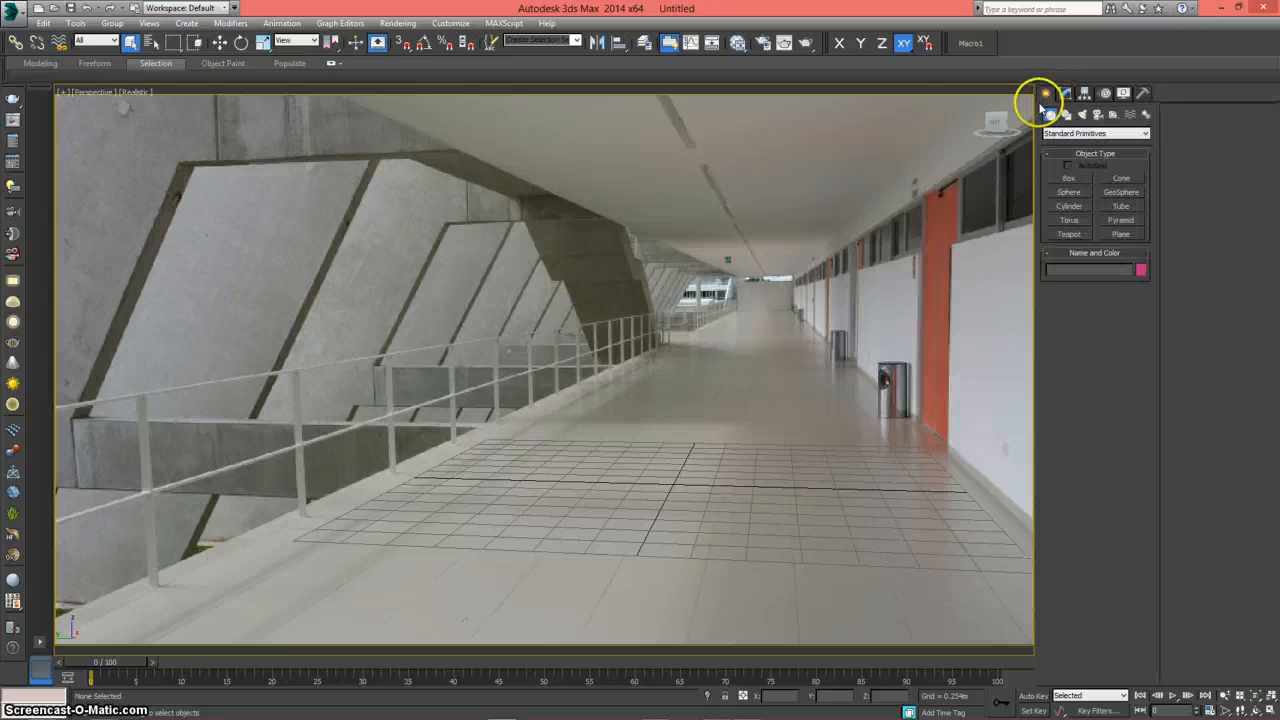
click(1068, 178)
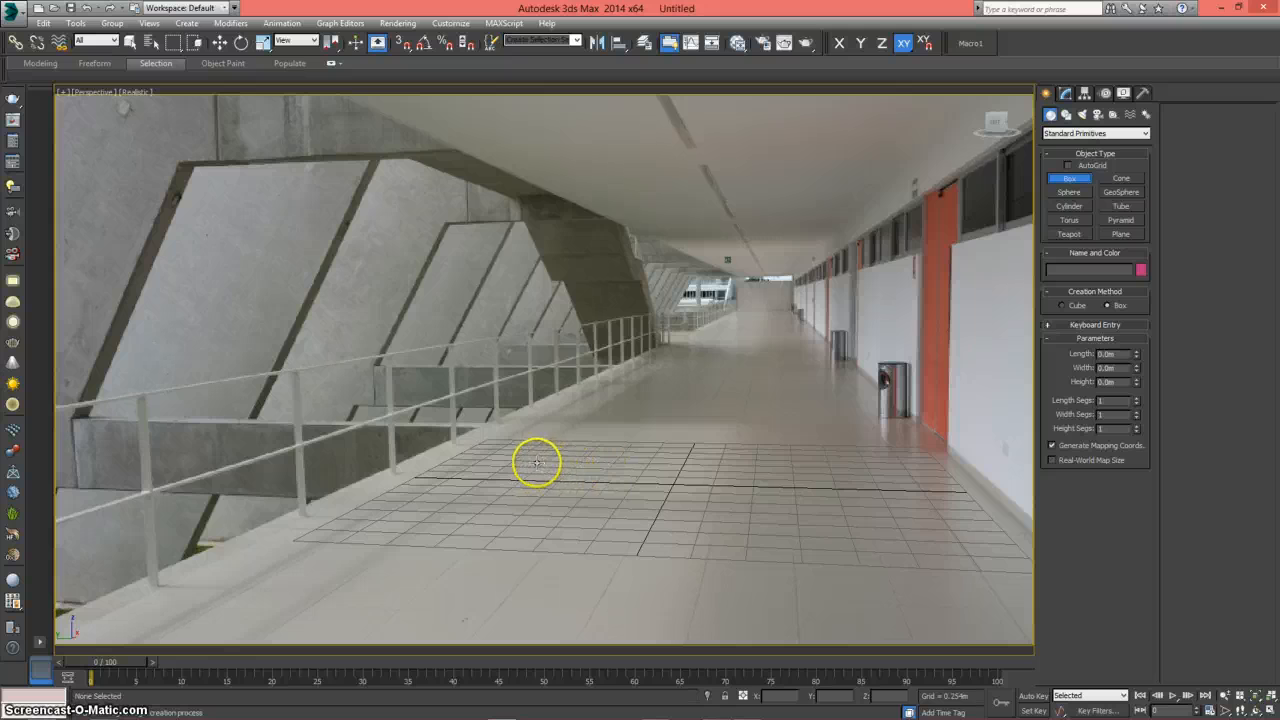
drag(537, 457, 634, 531)
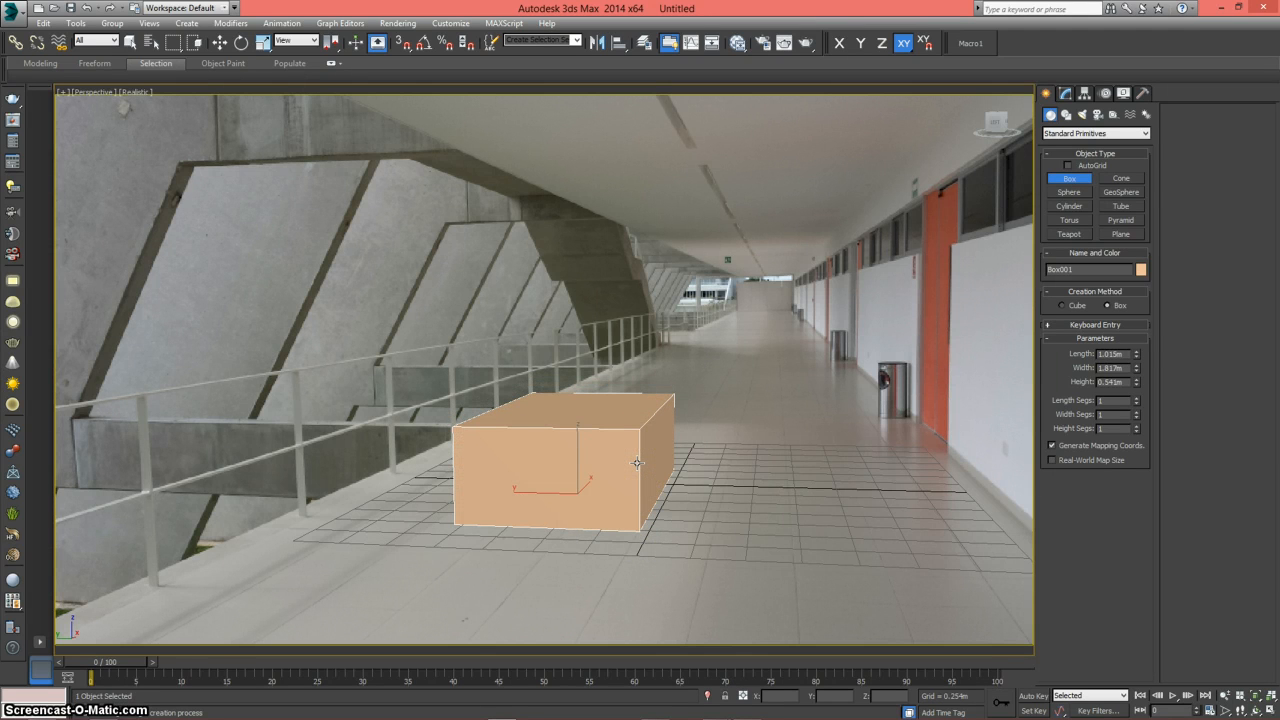
right_click(637, 463)
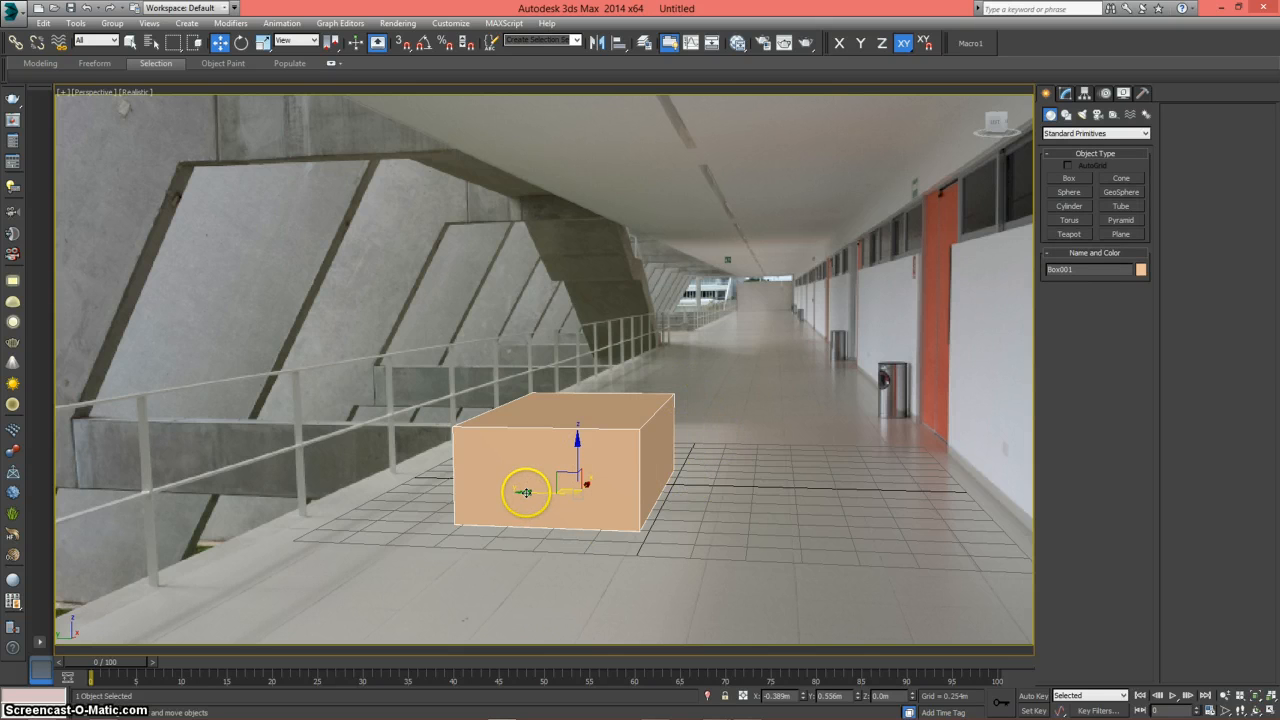
- Move the box over to the door wall, across to the railing and back to the middle of the corridor floor
drag(525, 492, 817, 524)
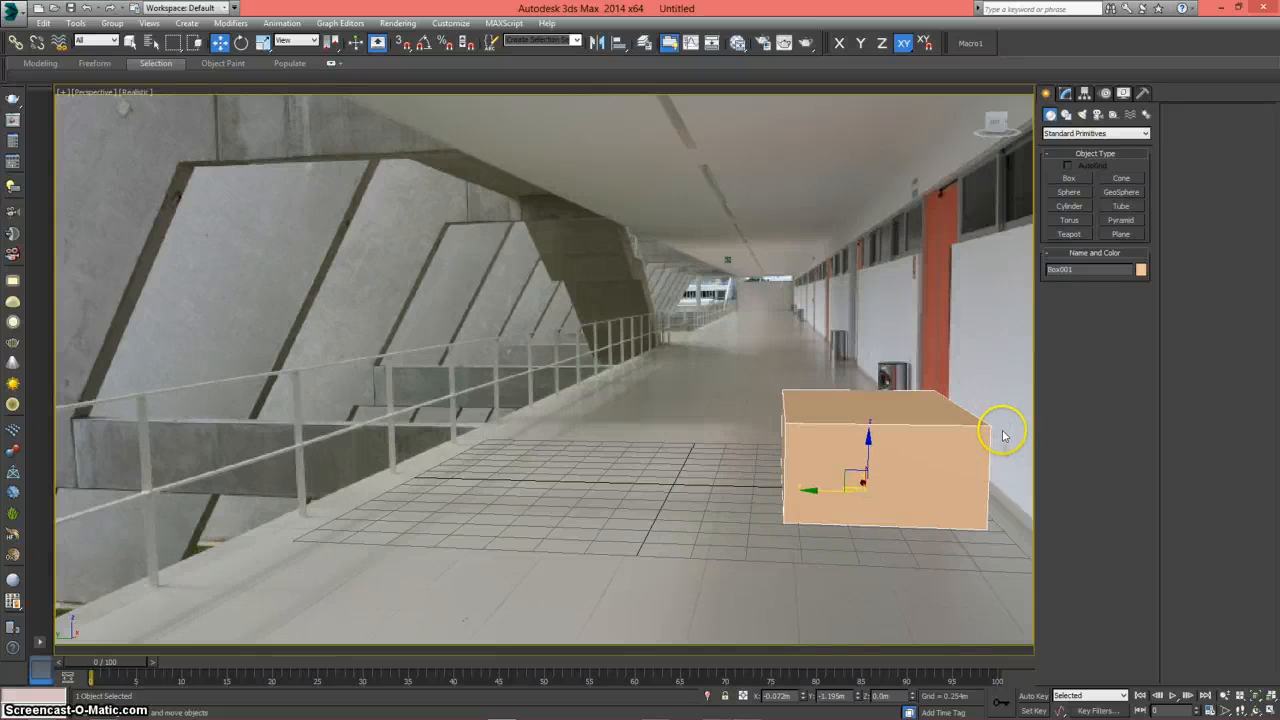
drag(815, 490, 459, 500)
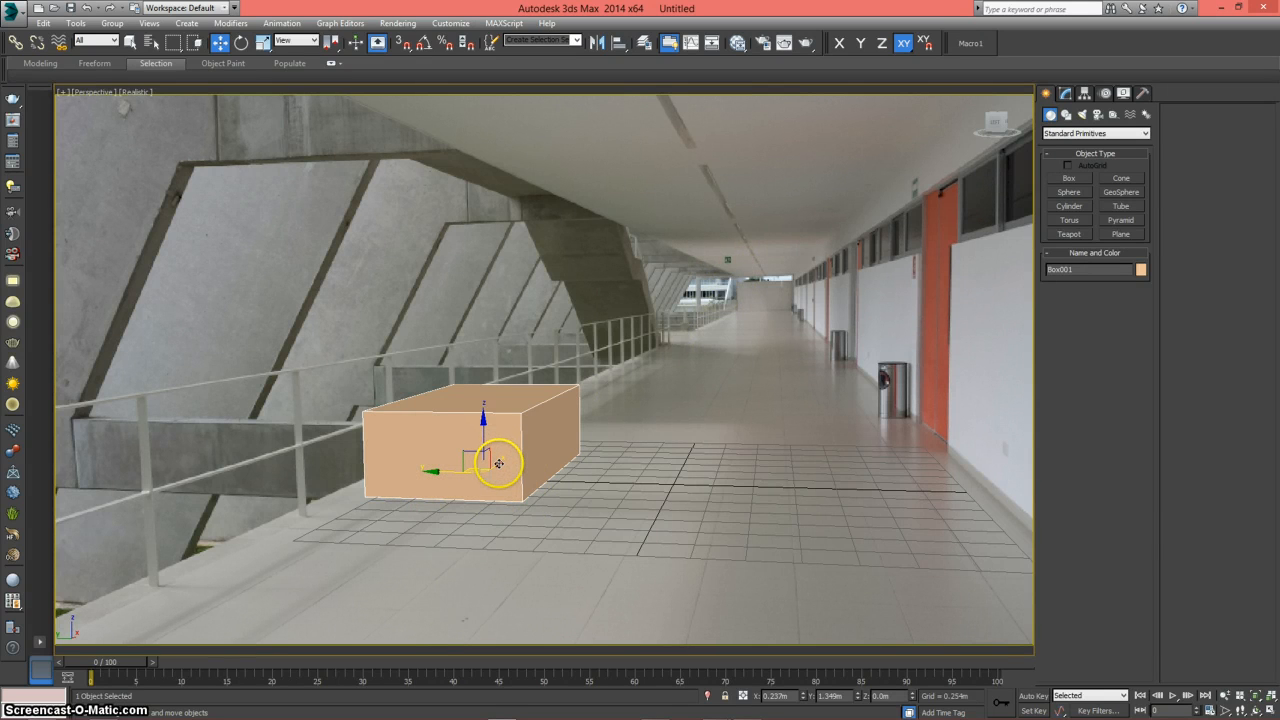
drag(513, 456, 652, 522)
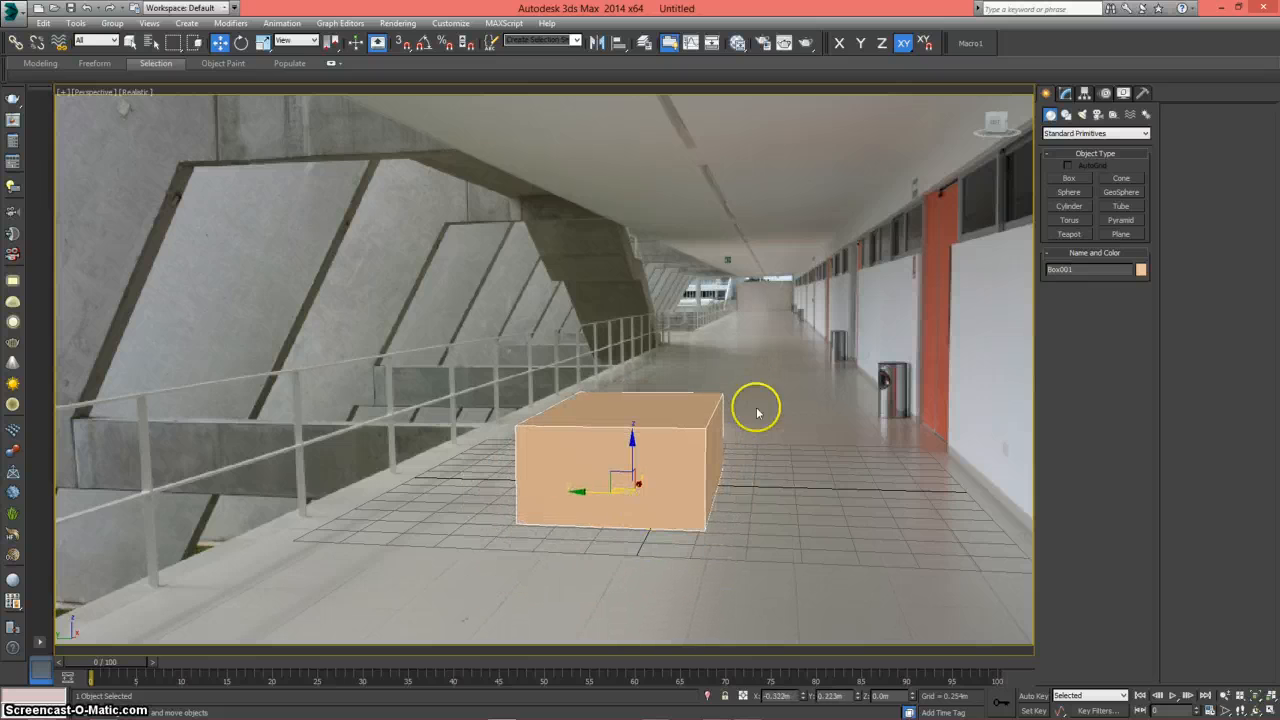
- Test-render the perspective view with the box and close the frame buffer
click(806, 44)
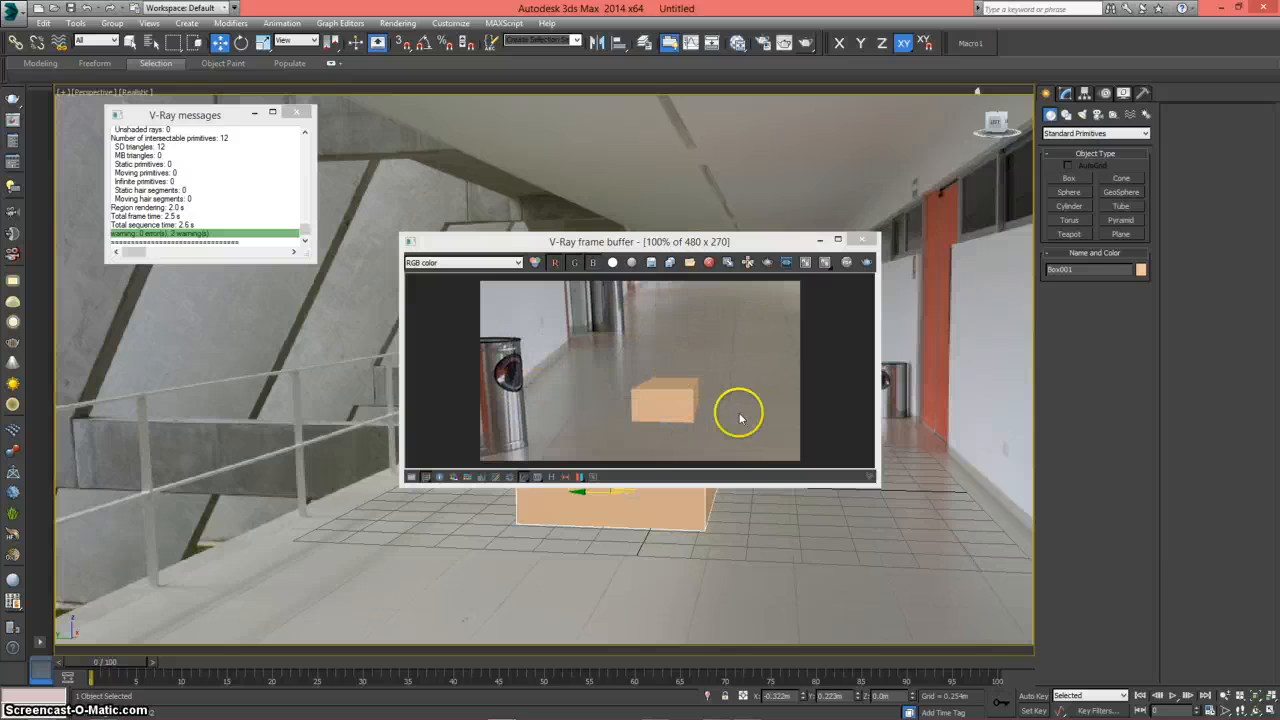
click(859, 241)
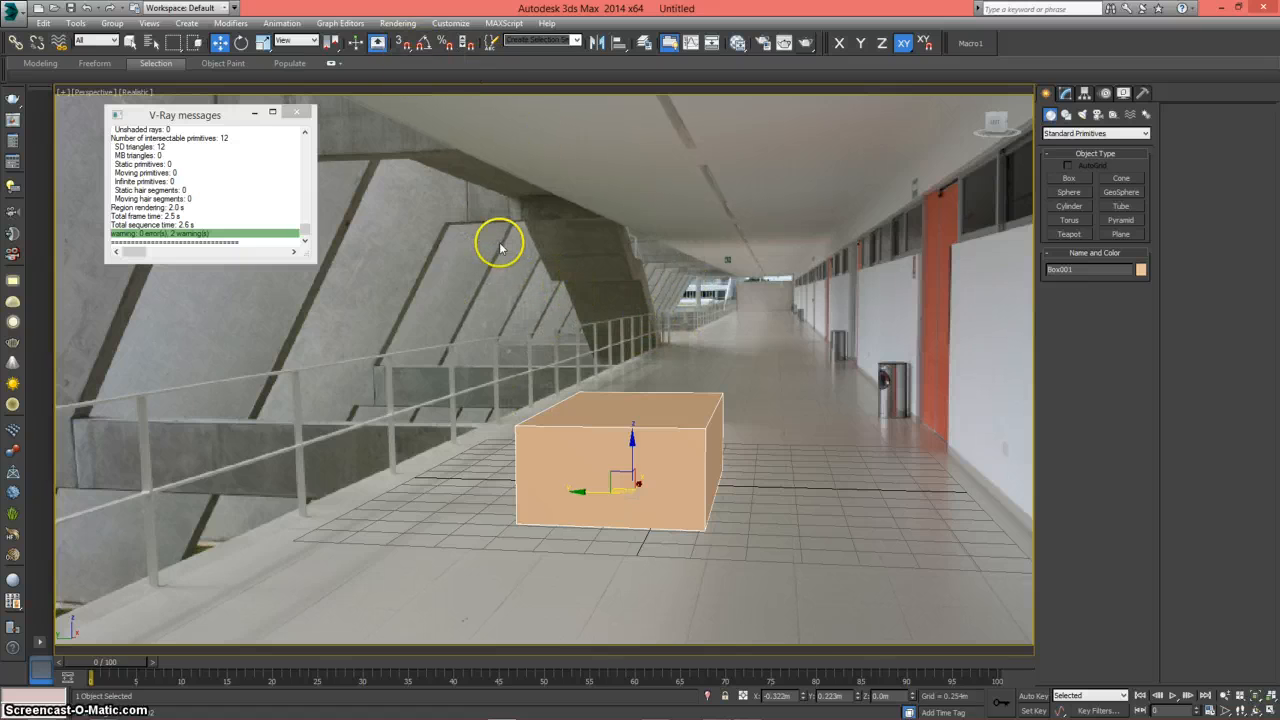
- Place the environment background map in the Slate Material Editor as an instance
key(m)
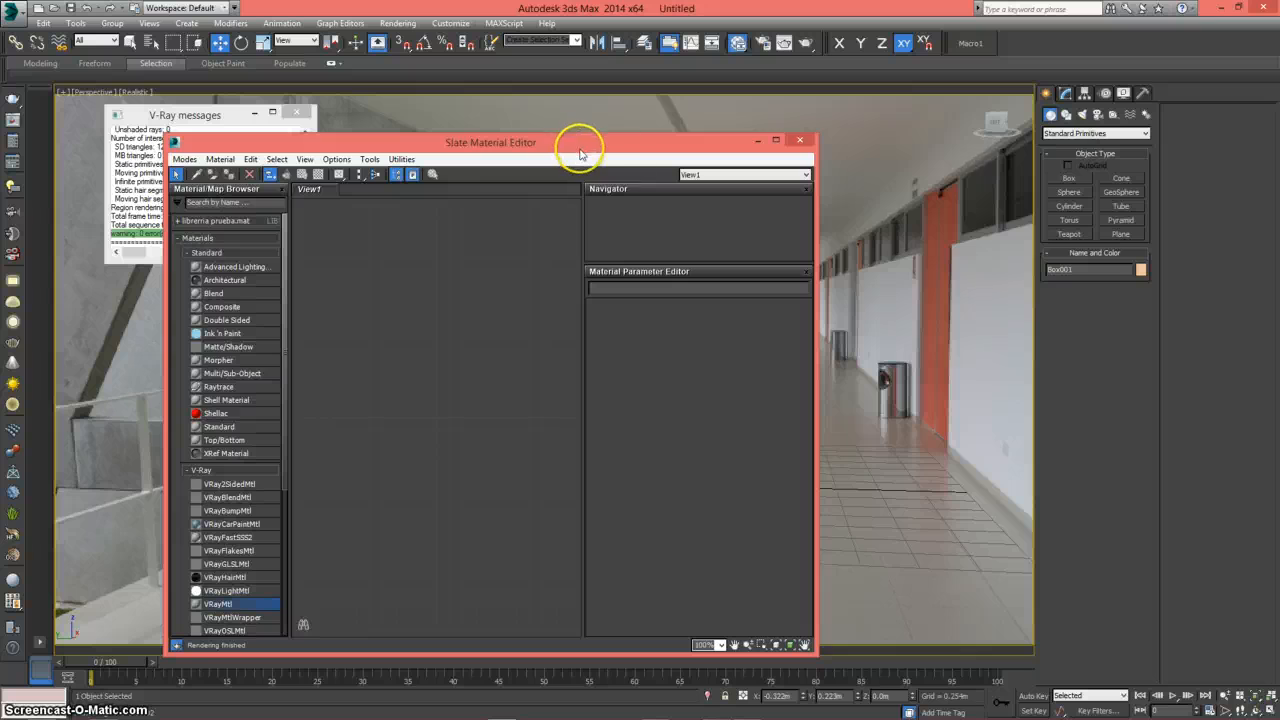
drag(577, 146, 873, 127)
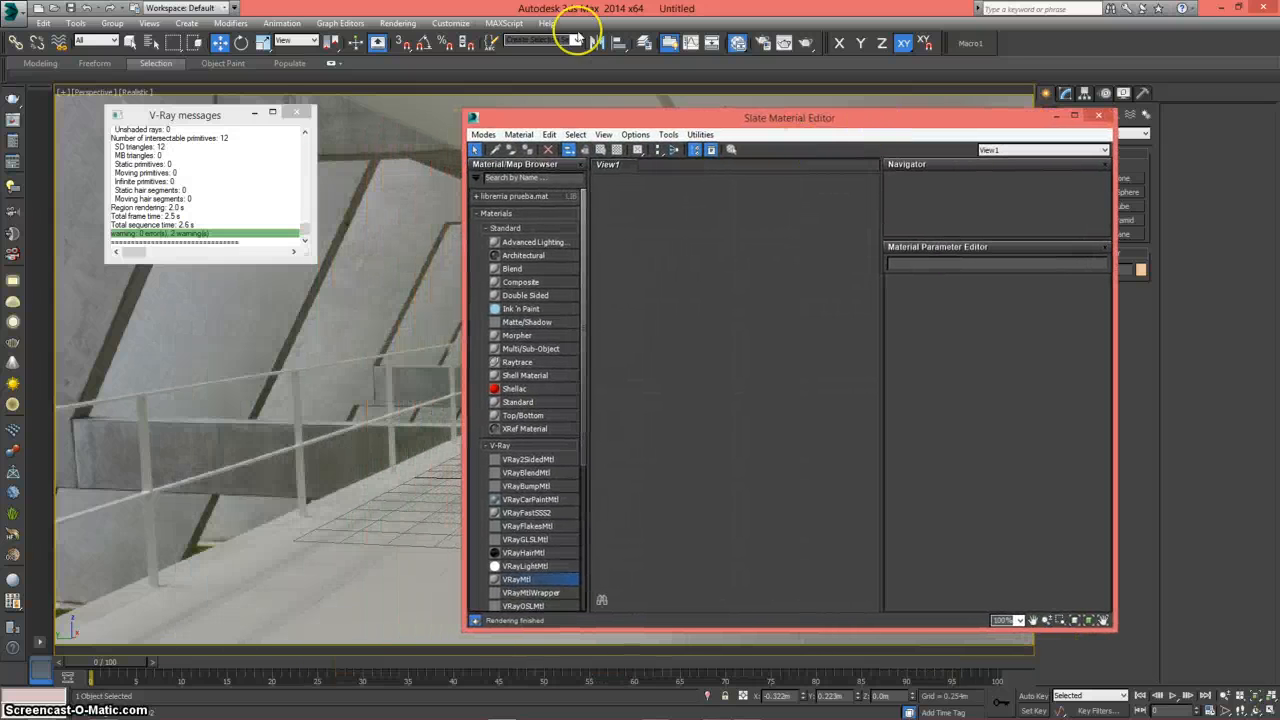
click(399, 24)
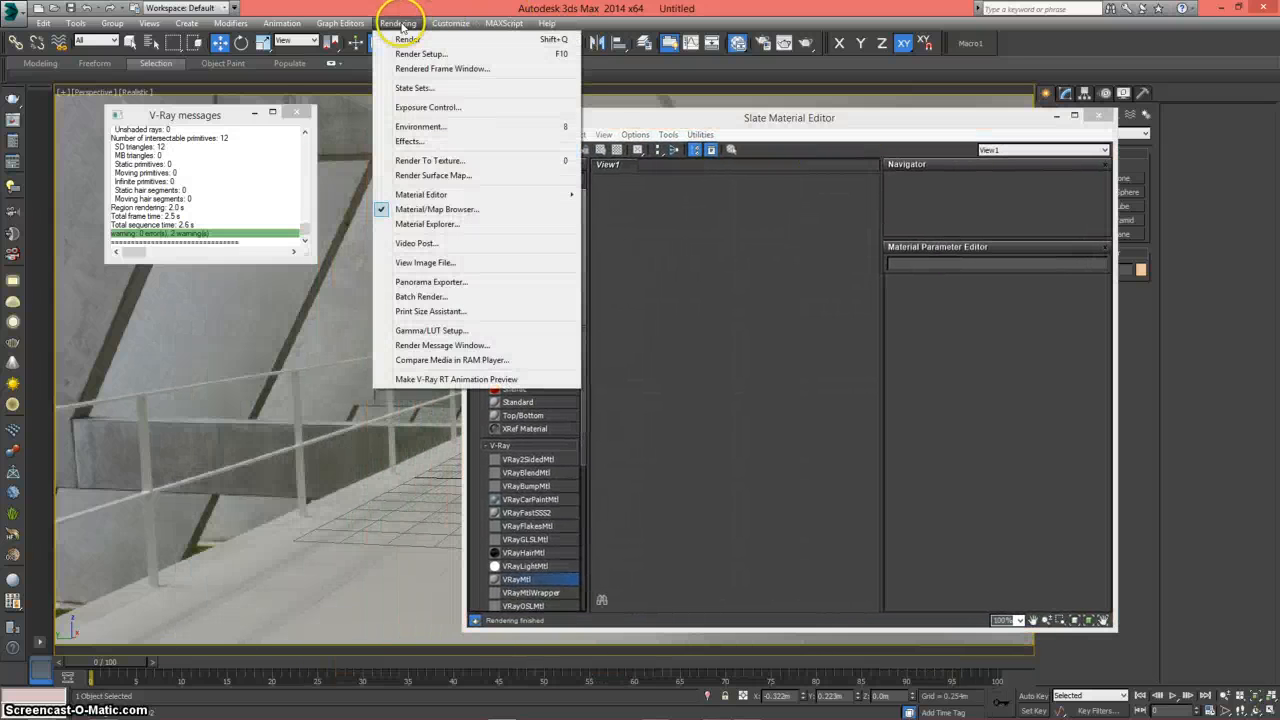
click(419, 129)
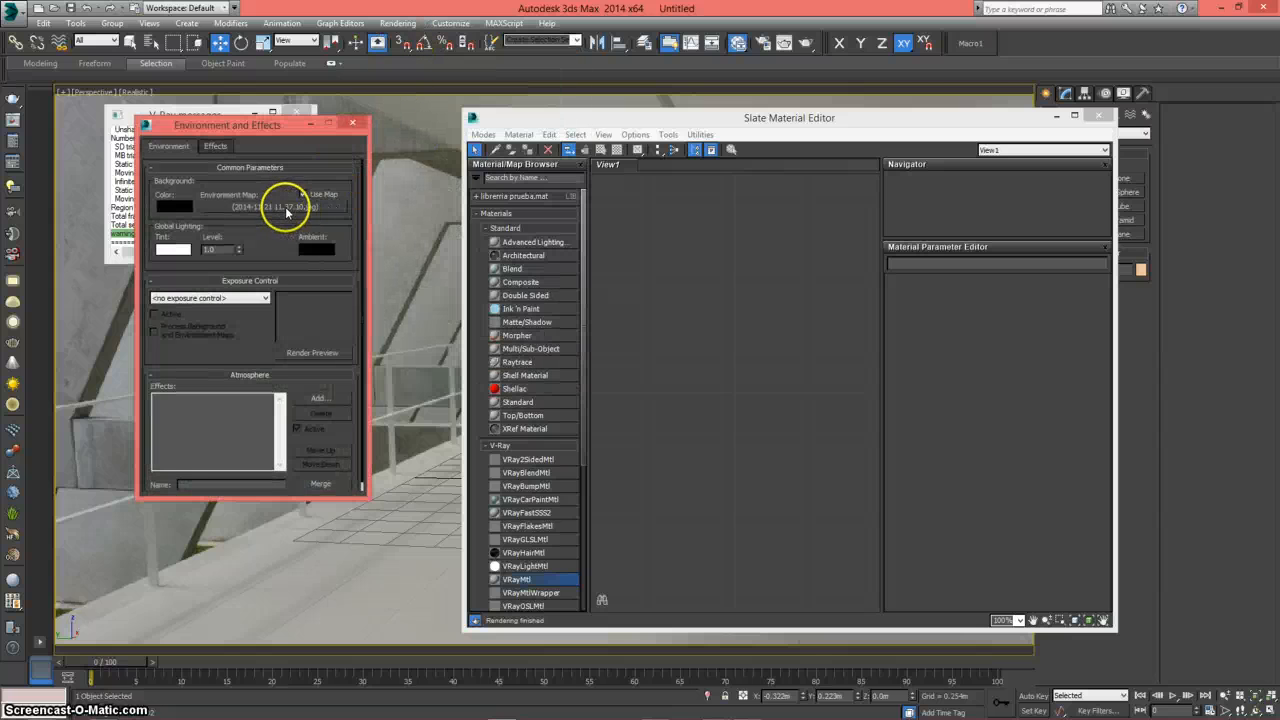
drag(277, 208, 683, 276)
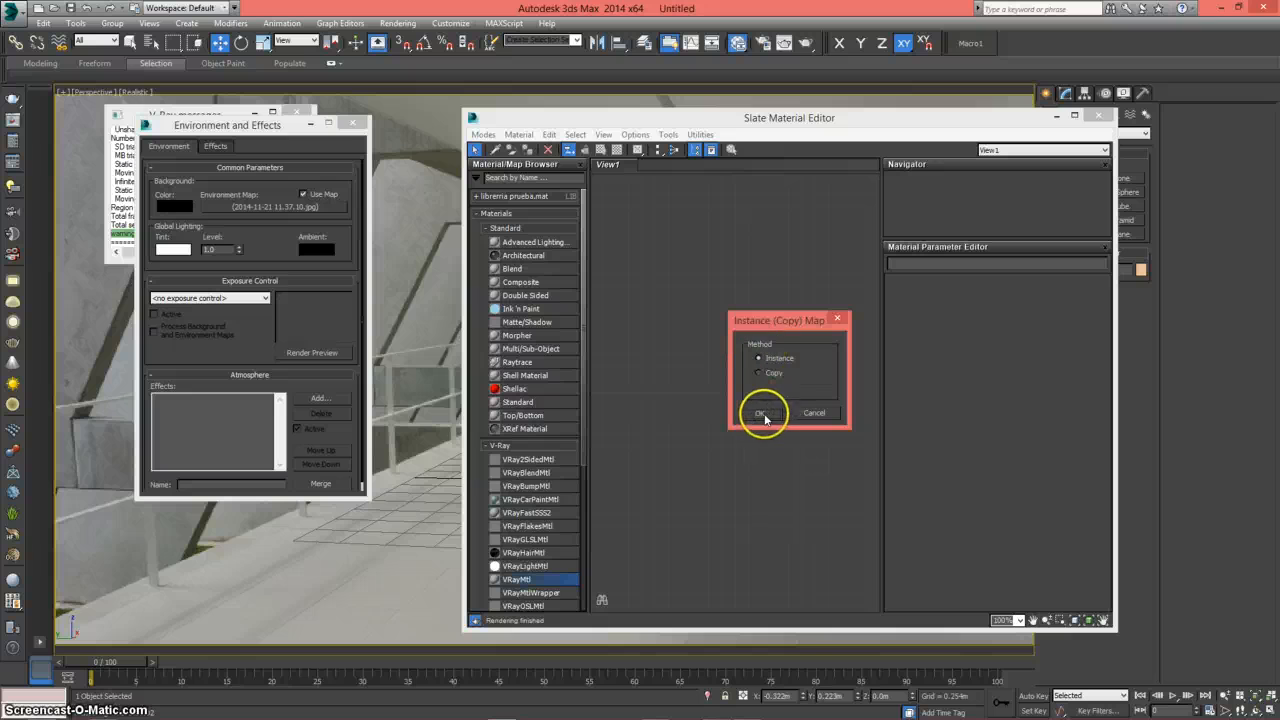
click(761, 413)
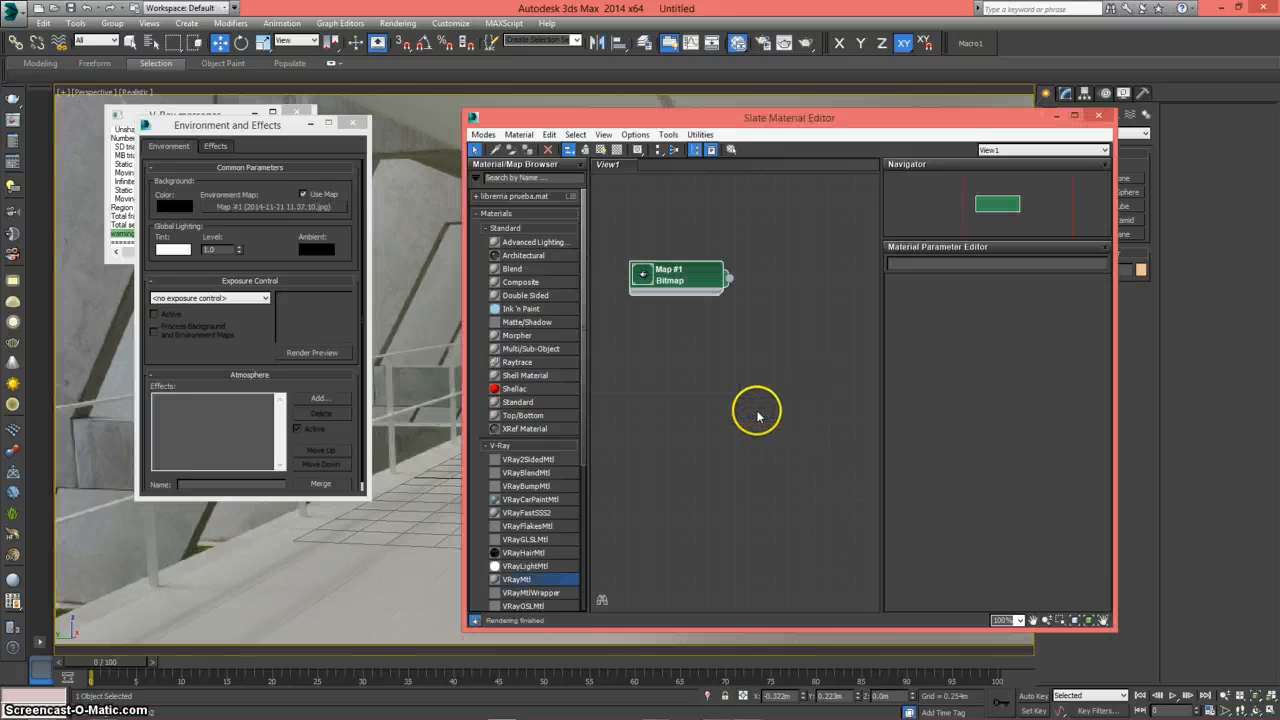
- Set the environment bitmap's mapping to Screen and enlarge its node preview
double_click(703, 276)
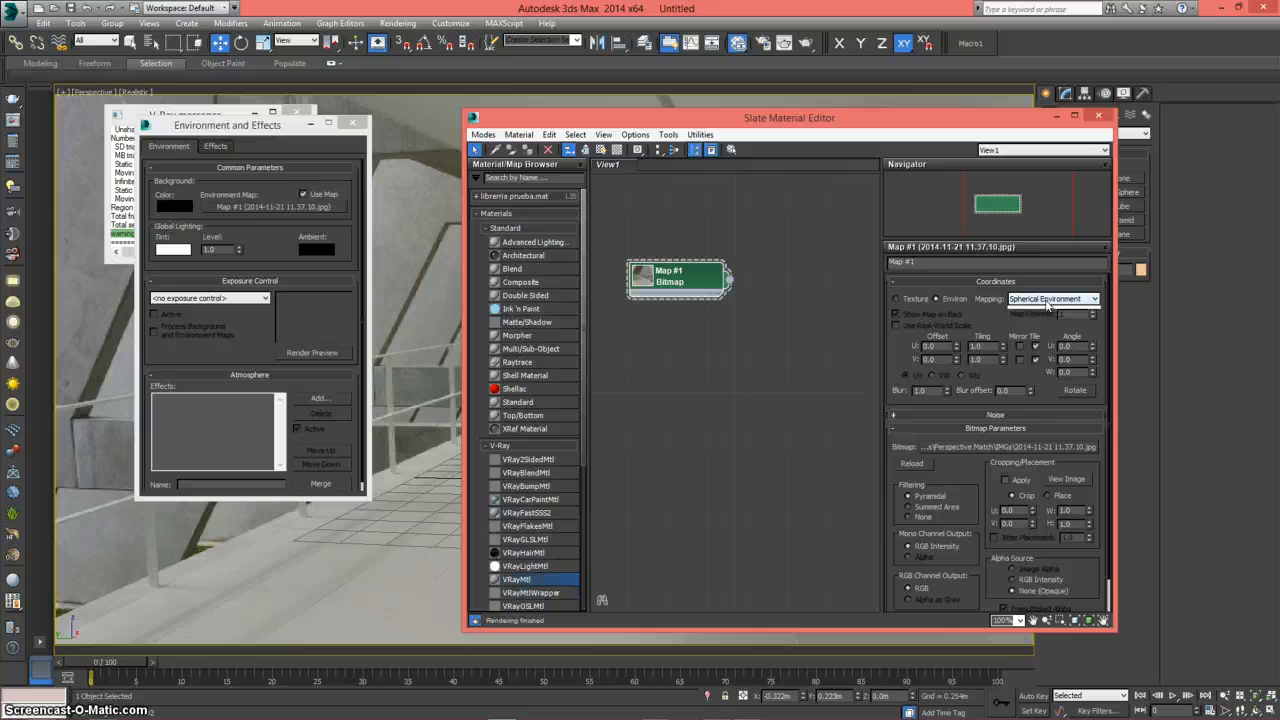
click(1047, 299)
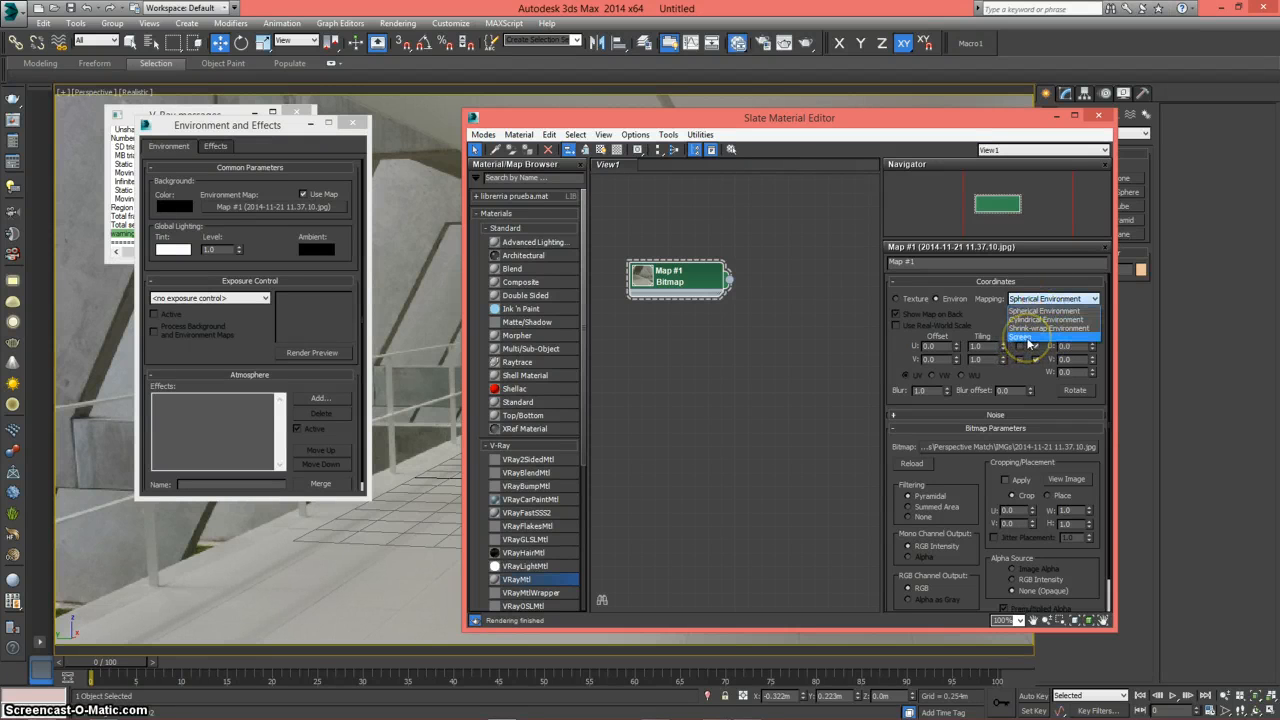
click(1029, 339)
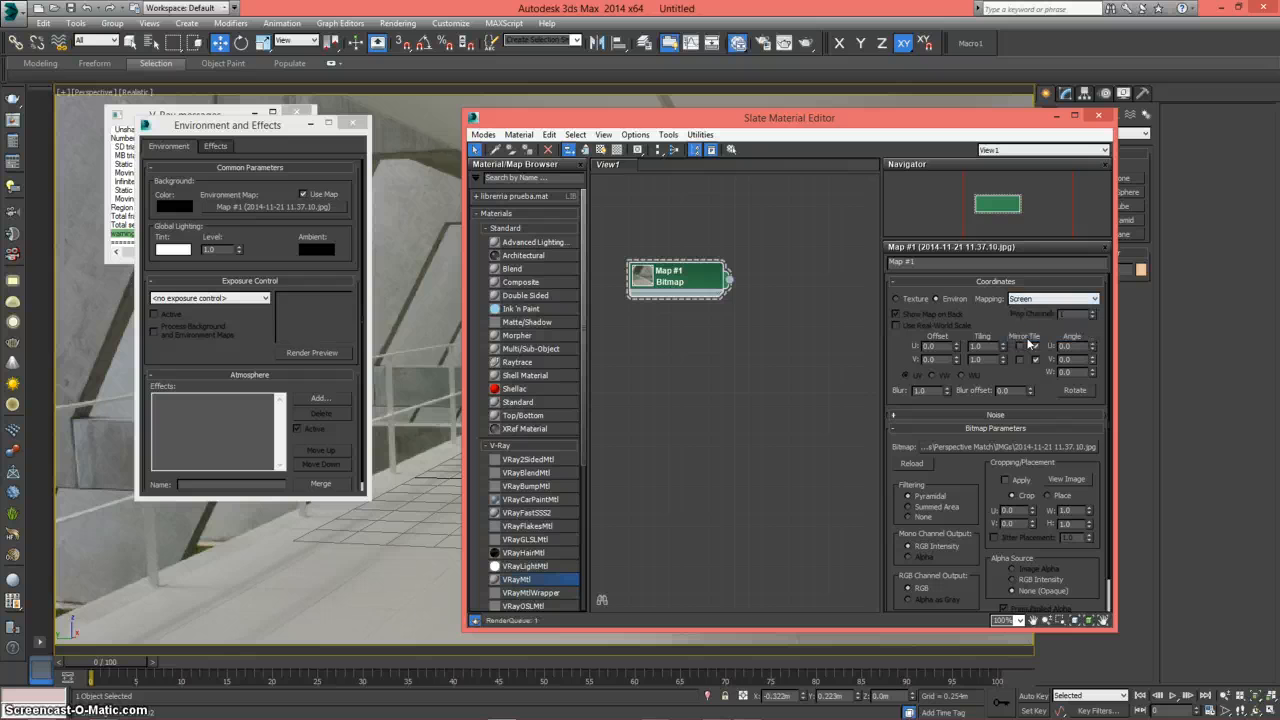
click(645, 281)
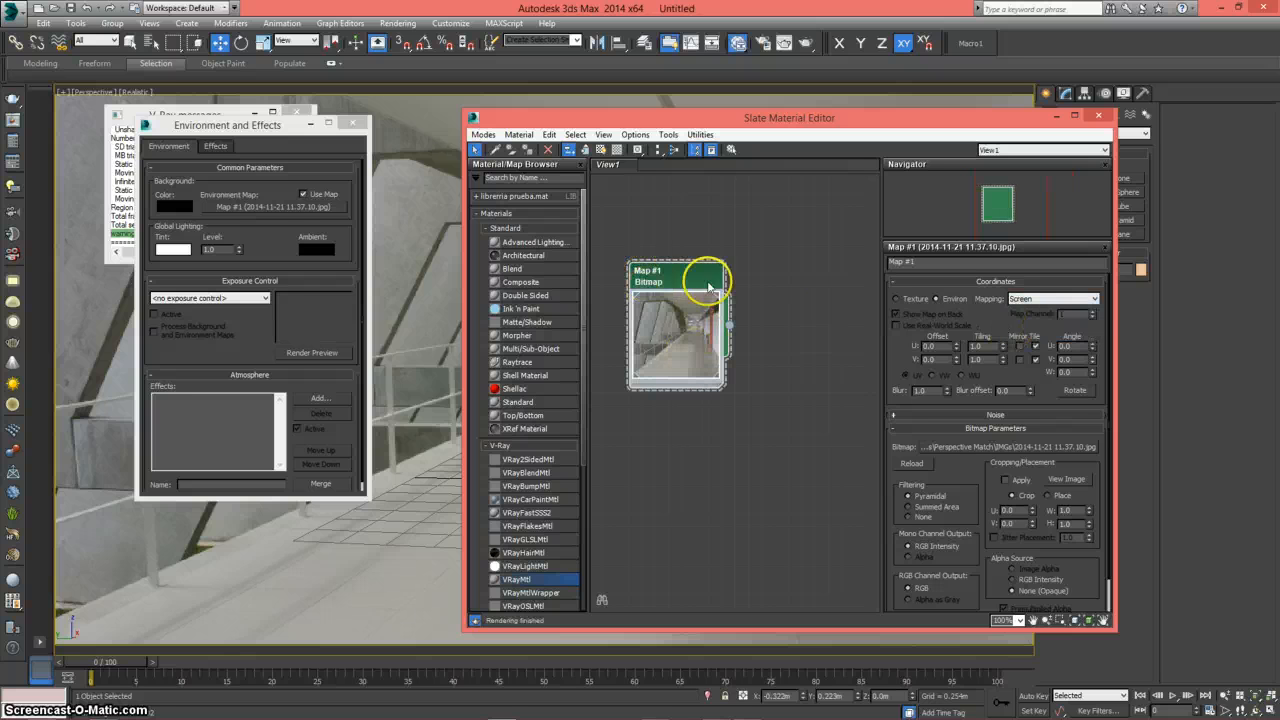
- Close the environment settings, V-Ray messages and material editor, and render the perspective view again
click(352, 122)
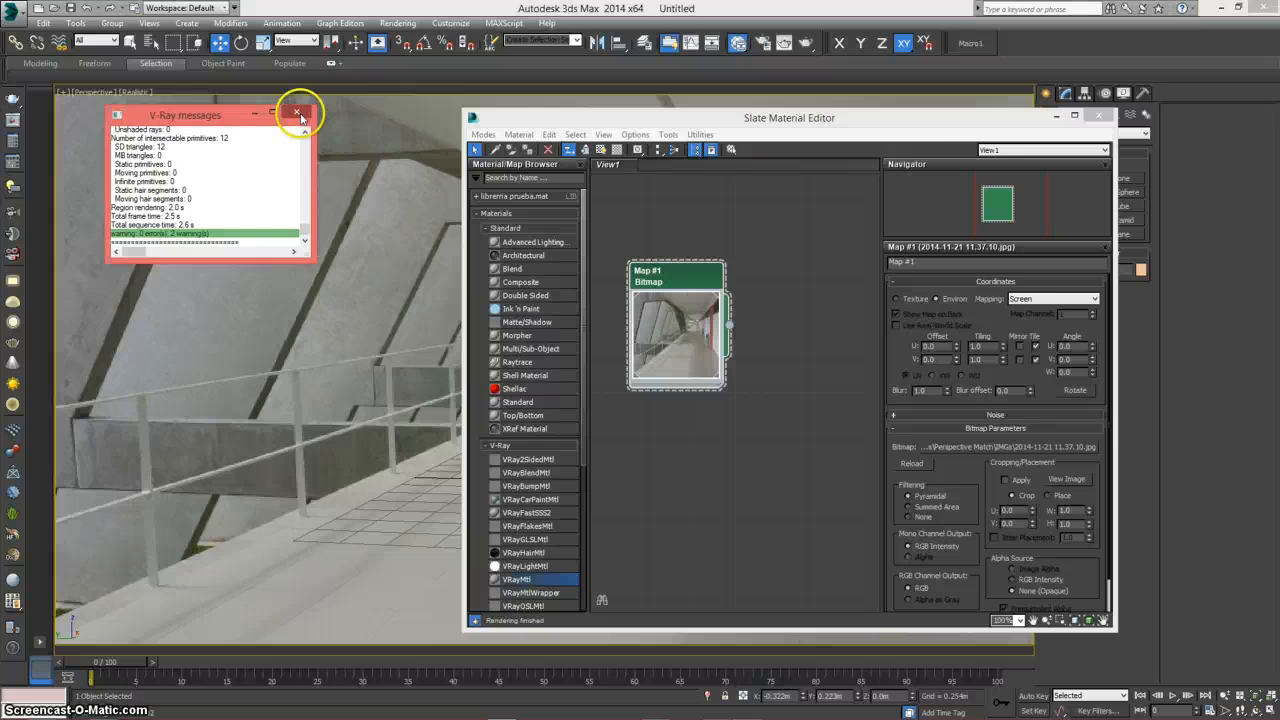
click(297, 113)
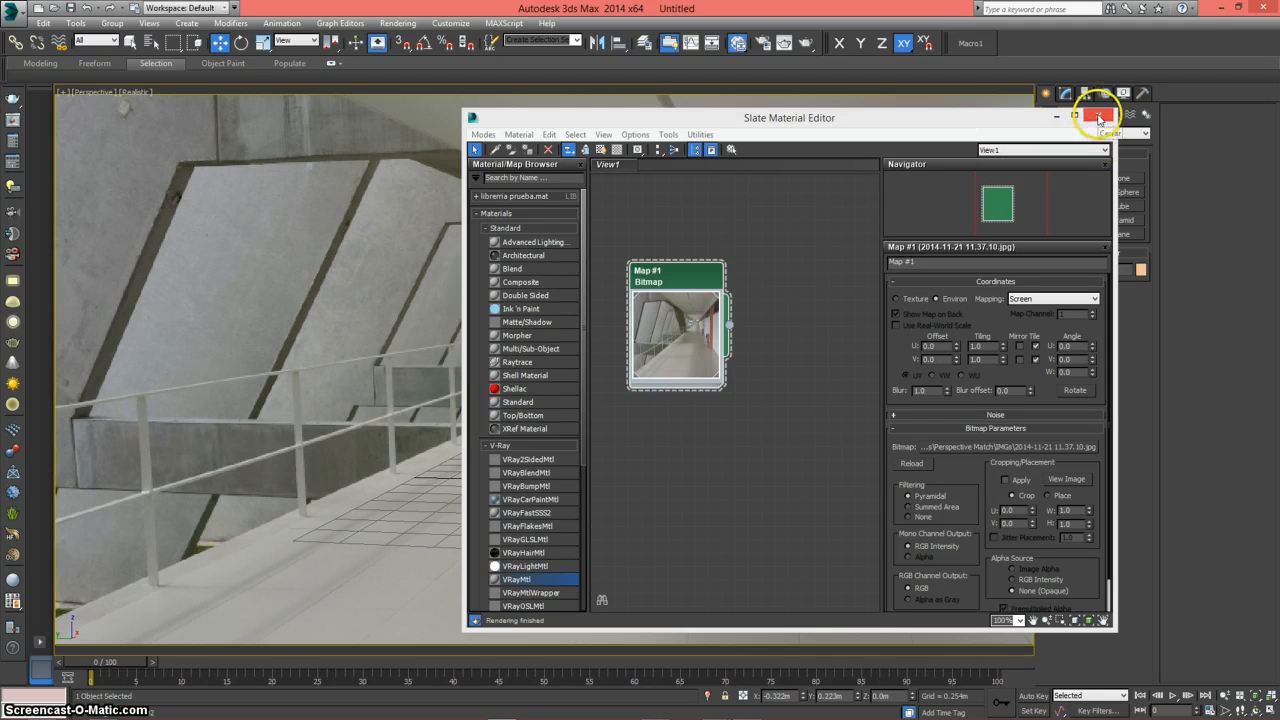
click(1098, 118)
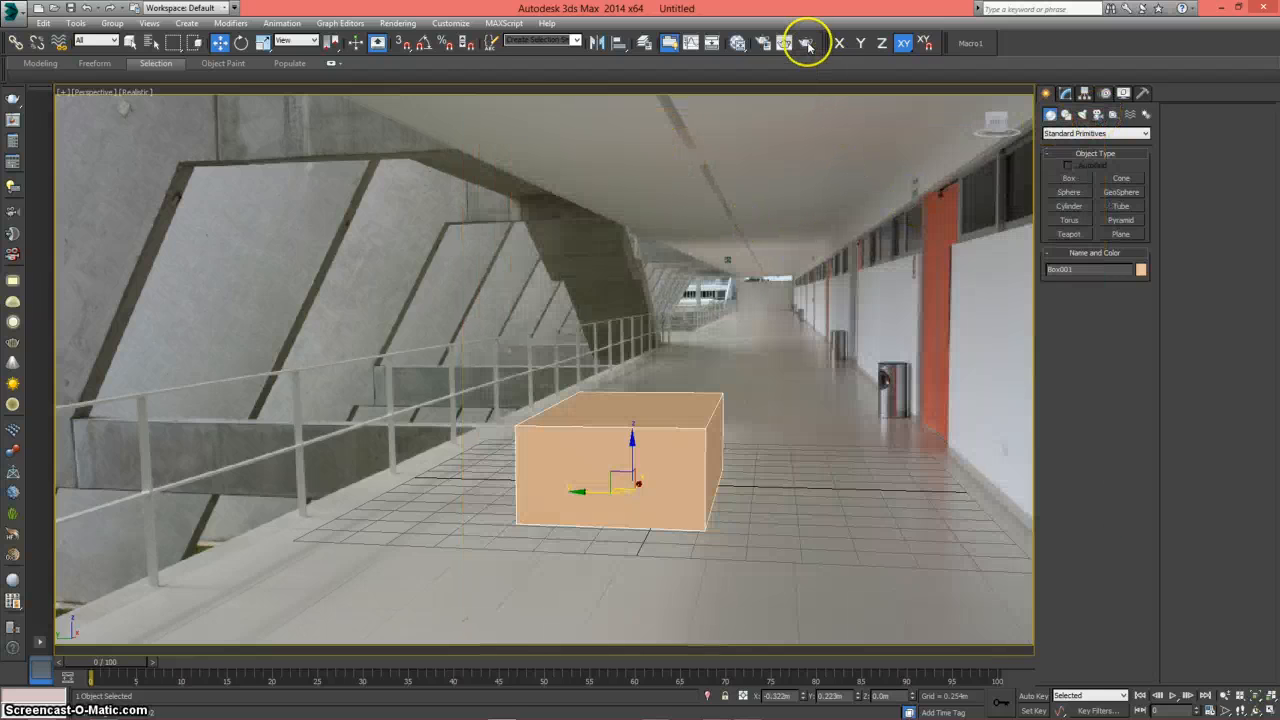
click(808, 43)
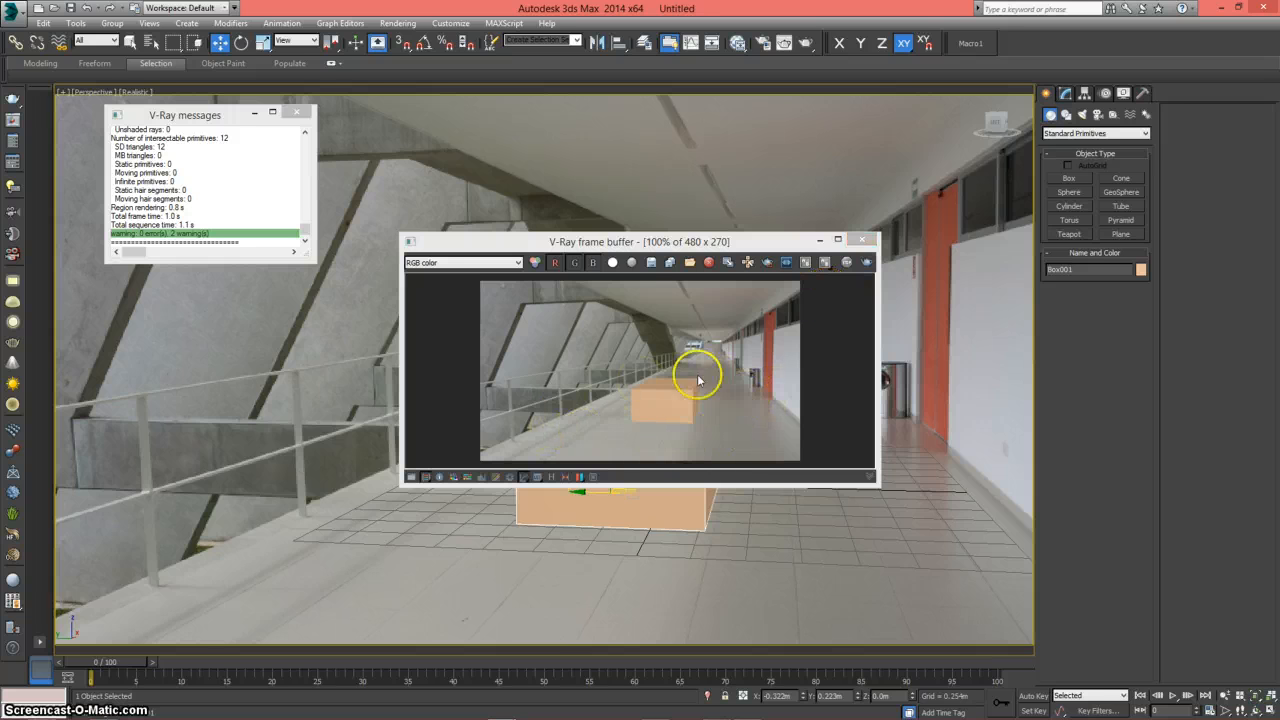
- Close the render windows, add a Matte/Shadow material to the Slate Material Editor view and minimize the editor
click(861, 240)
click(298, 112)
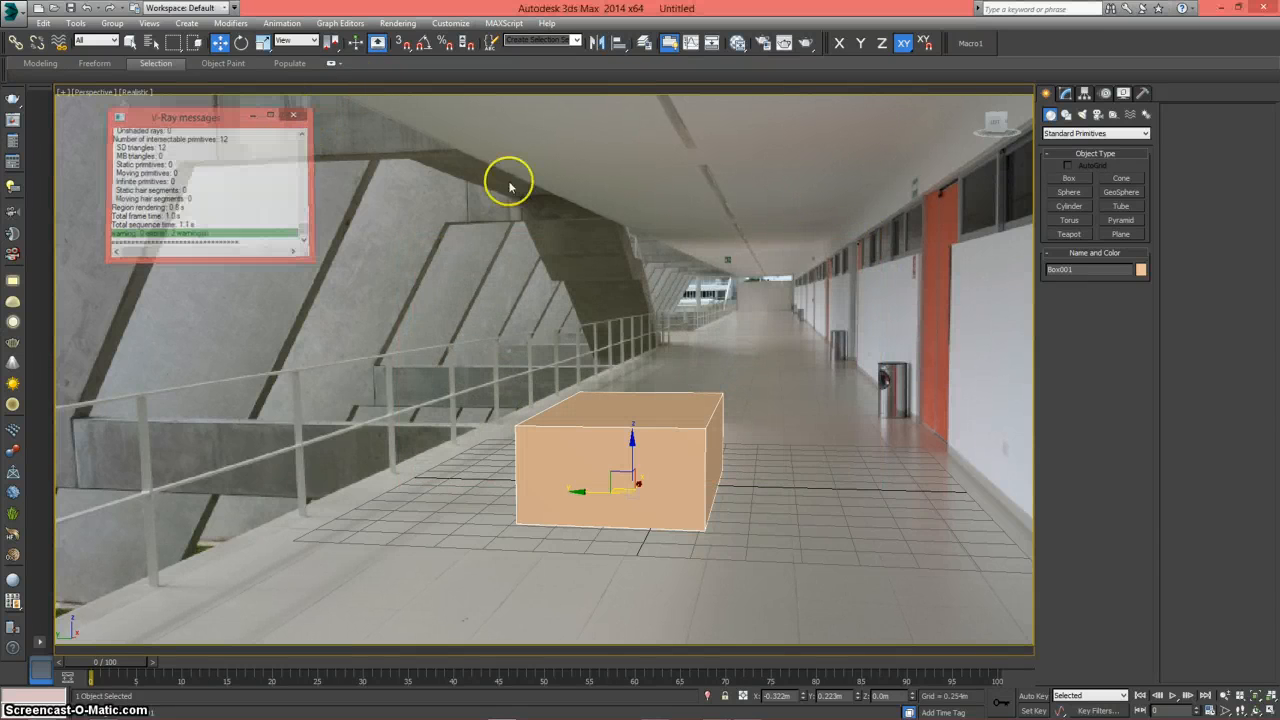
key(m)
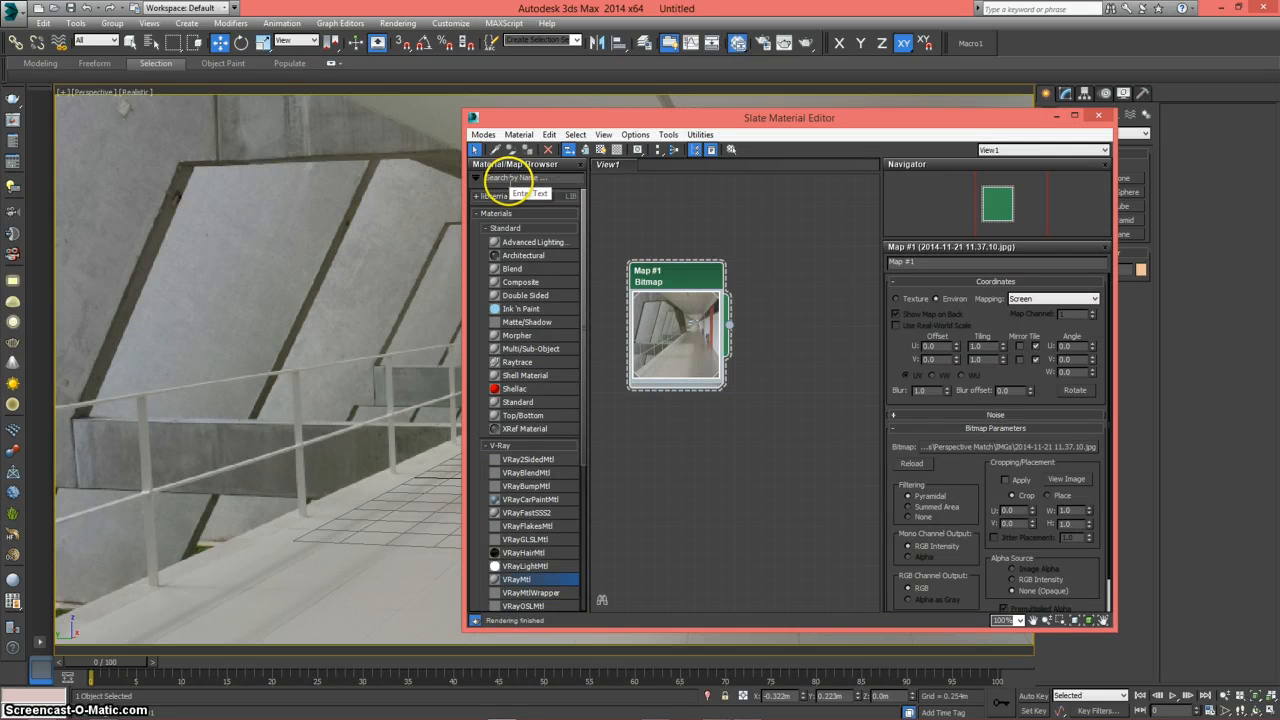
drag(622, 117, 548, 110)
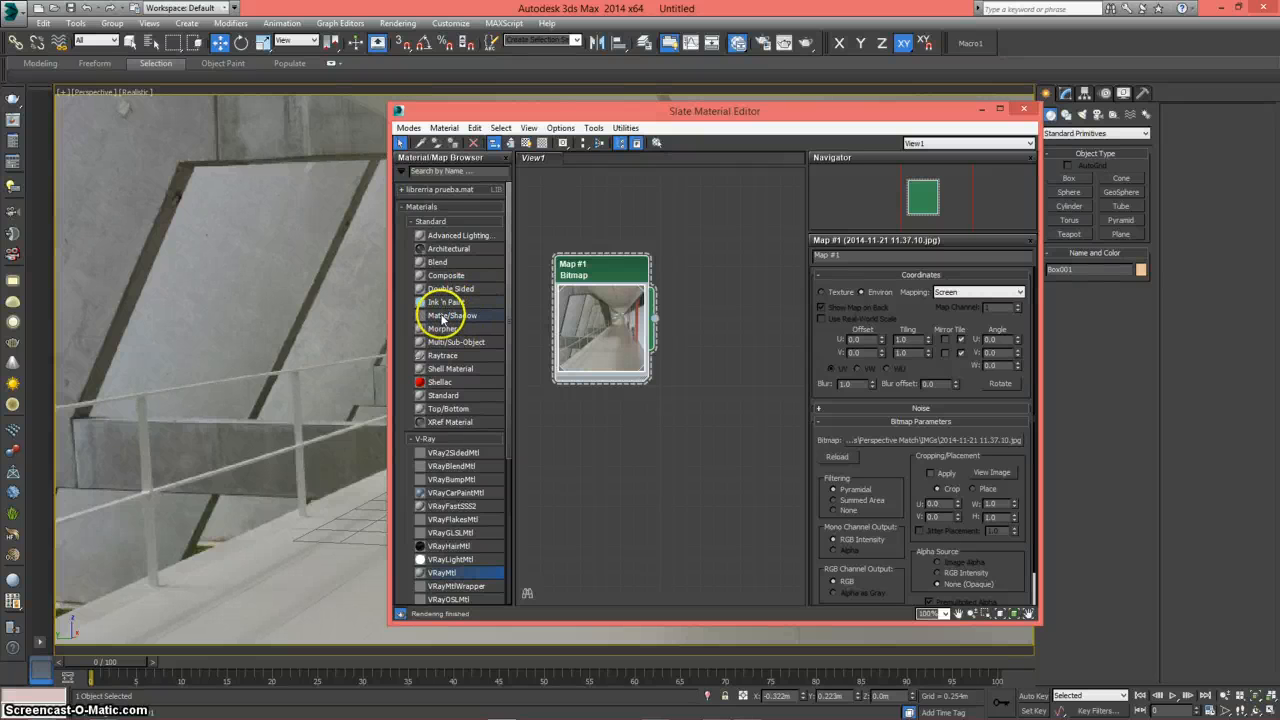
drag(443, 318, 717, 269)
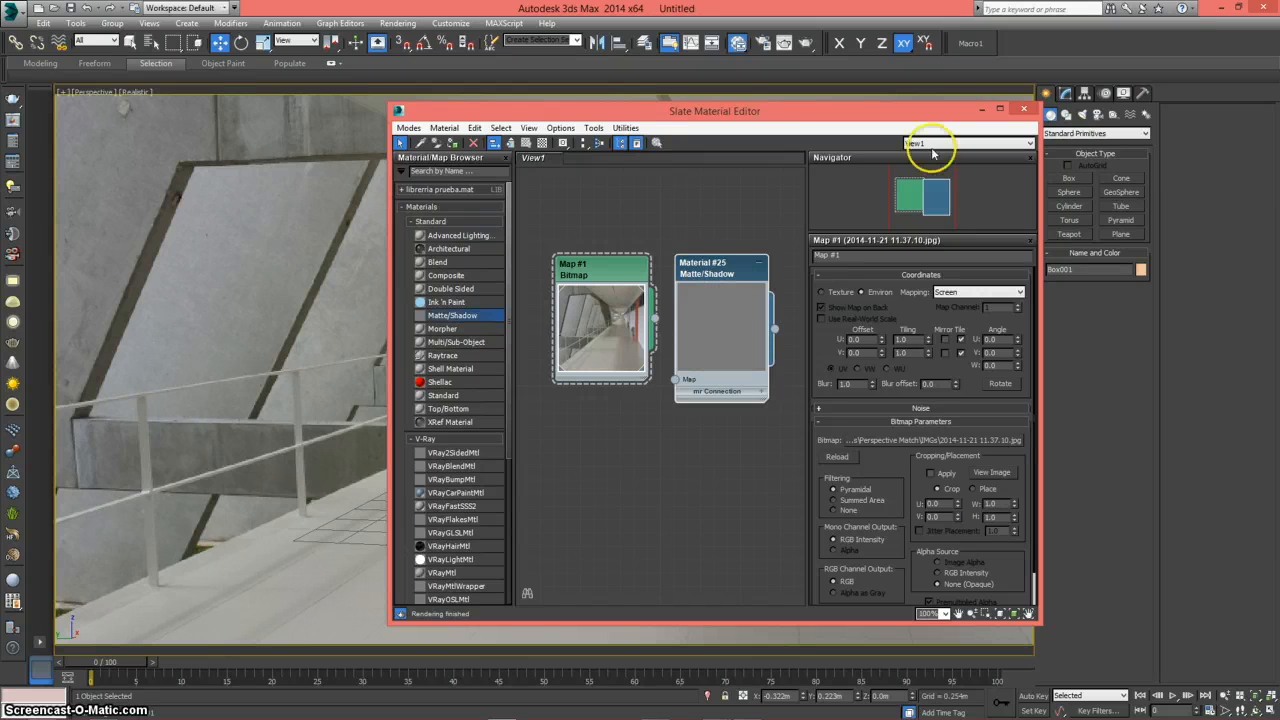
click(982, 110)
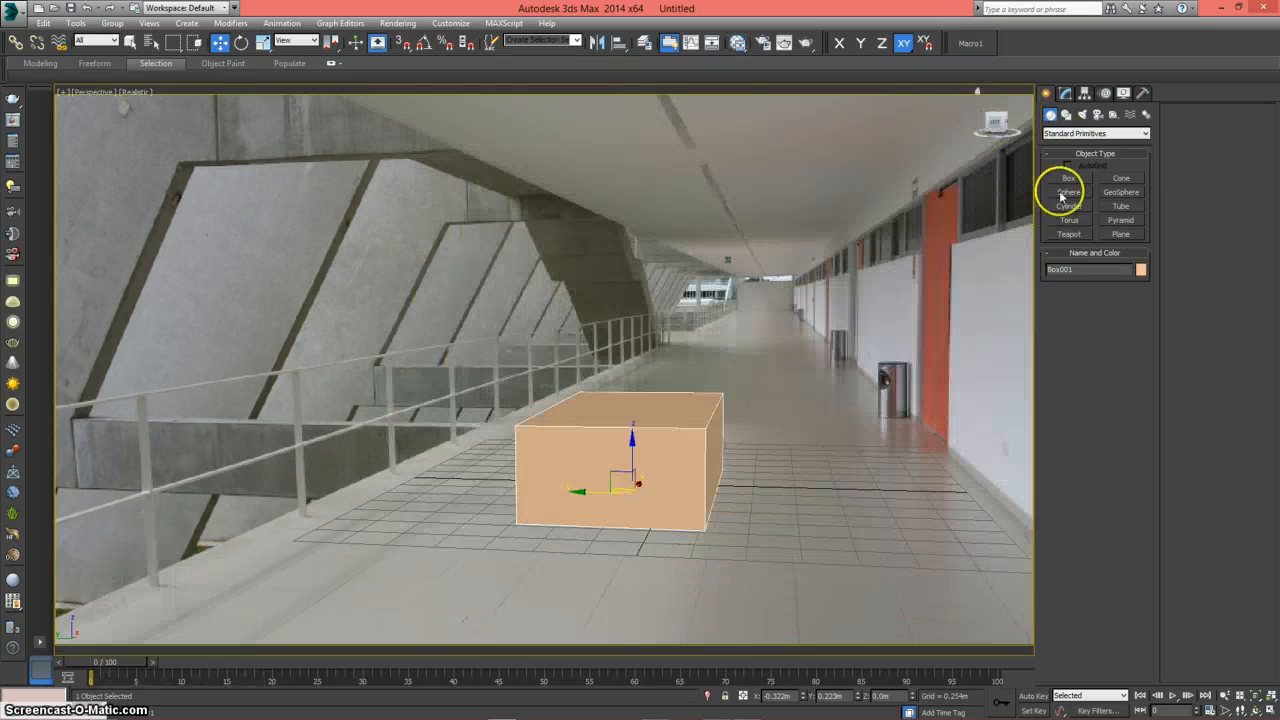
- Draw a plane about 3.75 m by 10.01 m over the corridor floor under the box and render the perspective view
click(1120, 234)
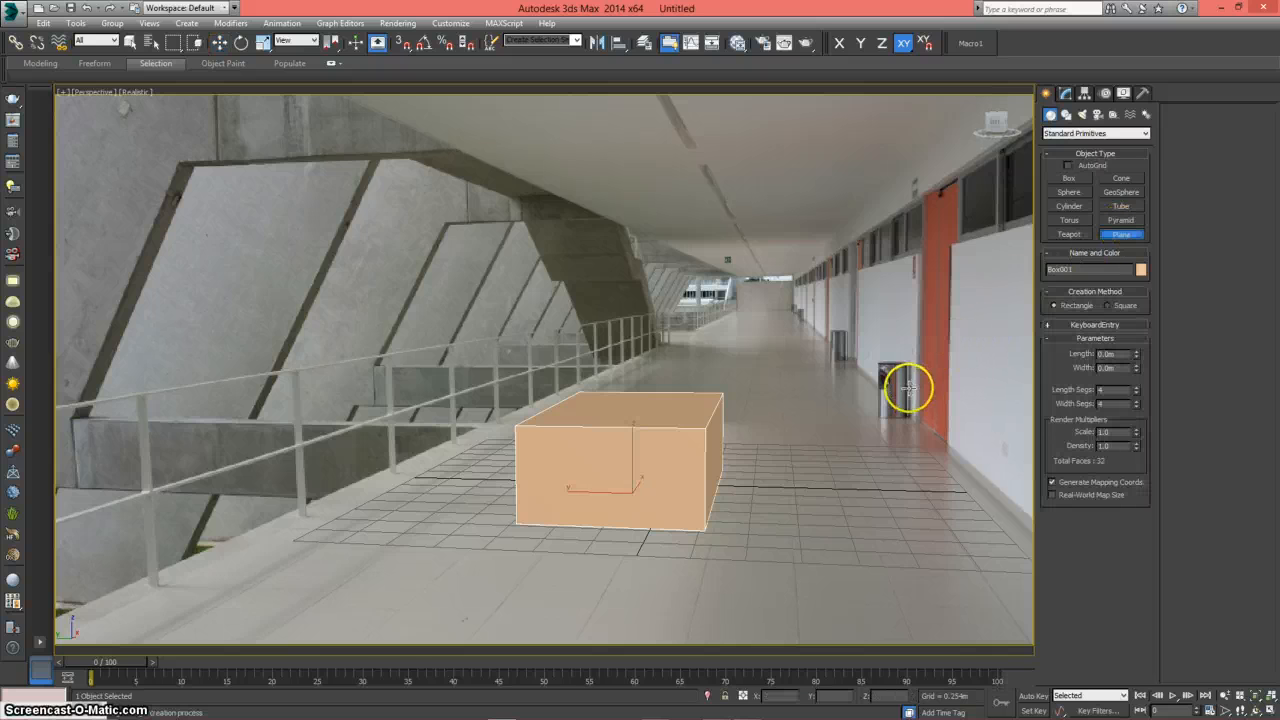
drag(866, 371, 42, 658)
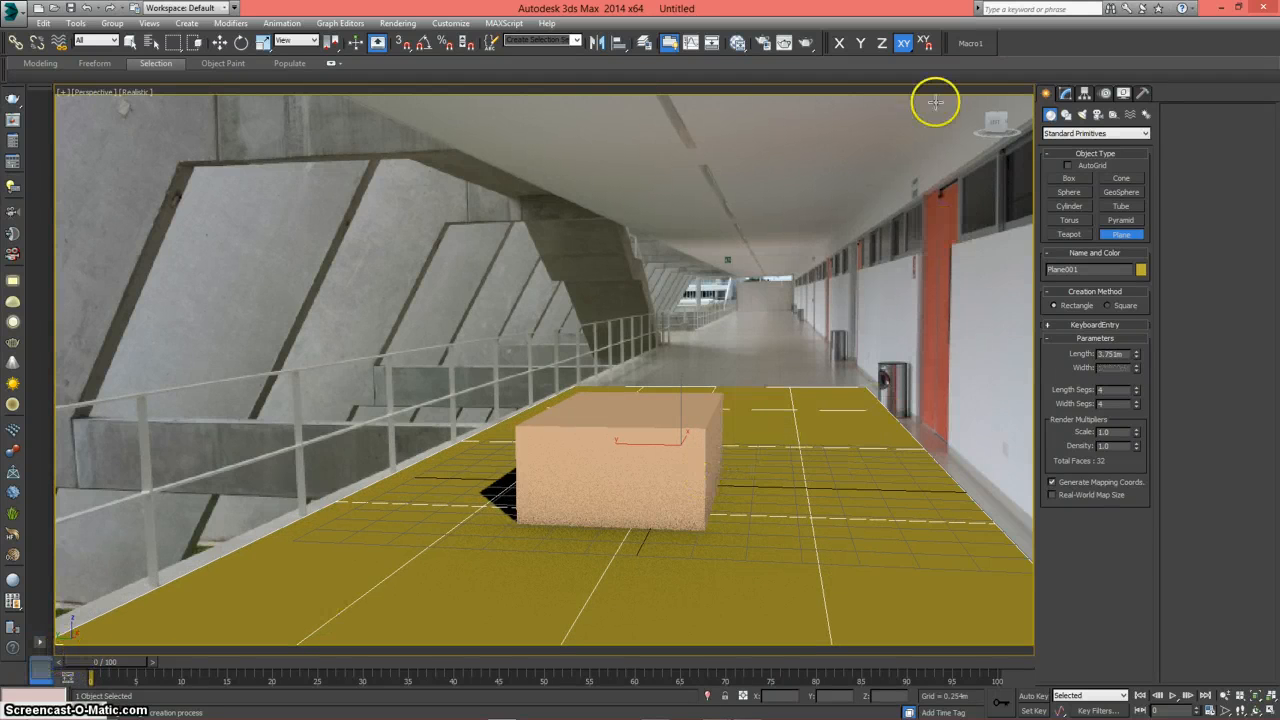
click(810, 43)
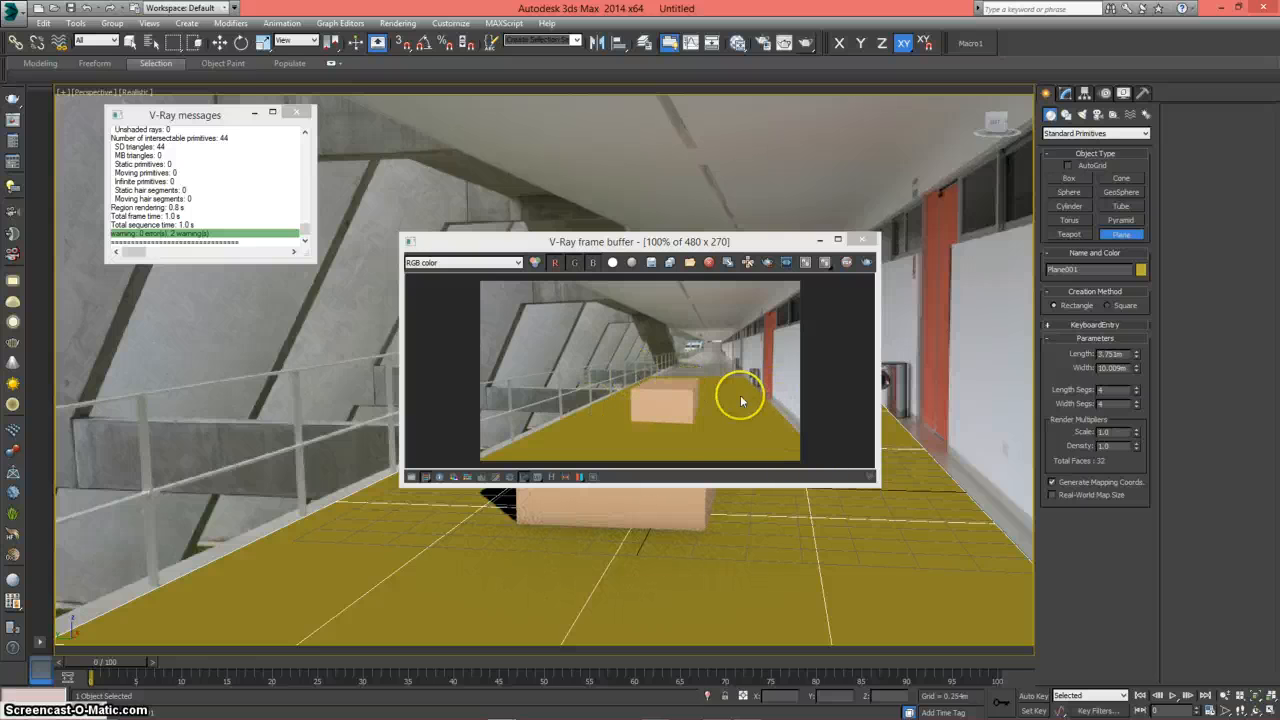
- Assign the Matte/Shadow material to the floor plane and close the Slate Material Editor
key(m)
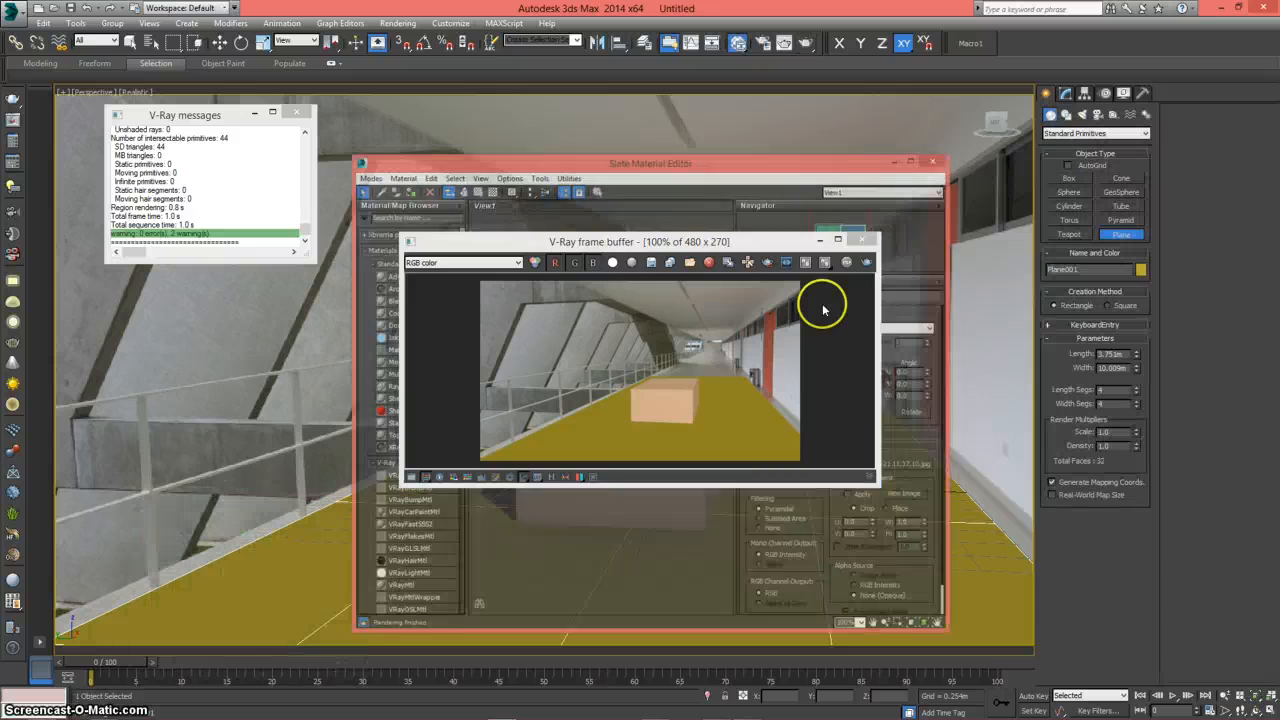
drag(920, 116, 688, 130)
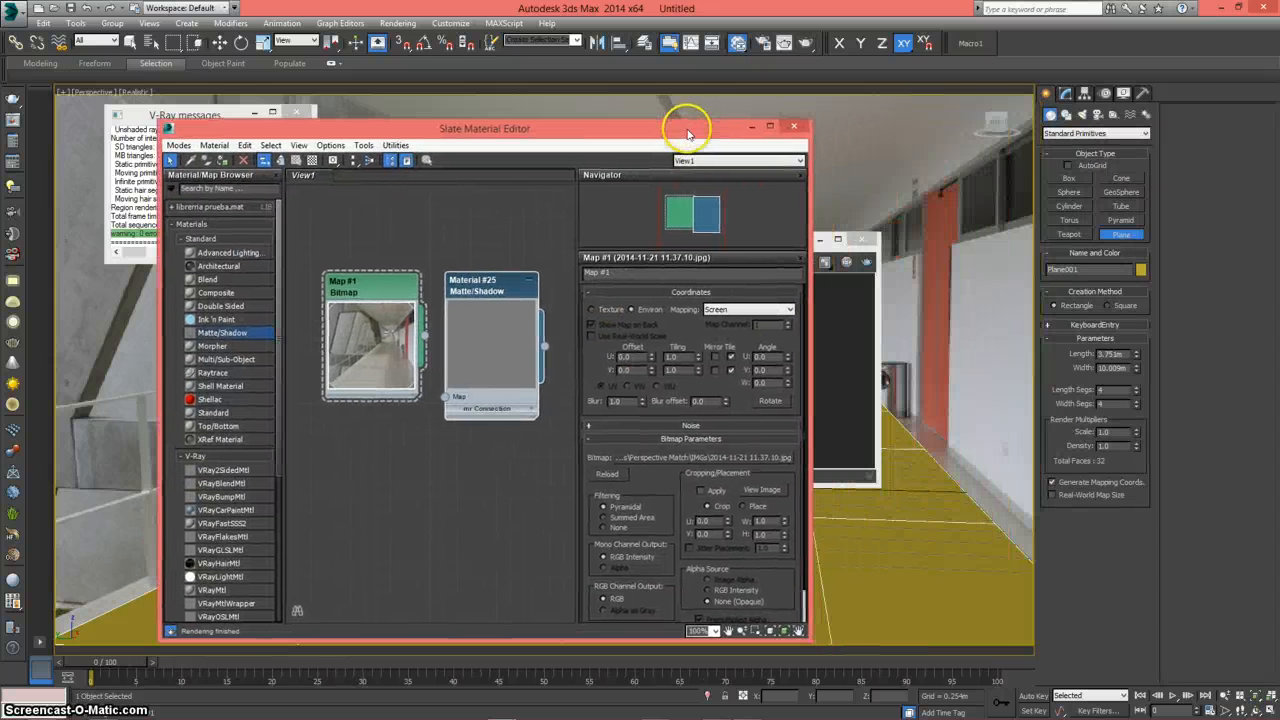
double_click(480, 286)
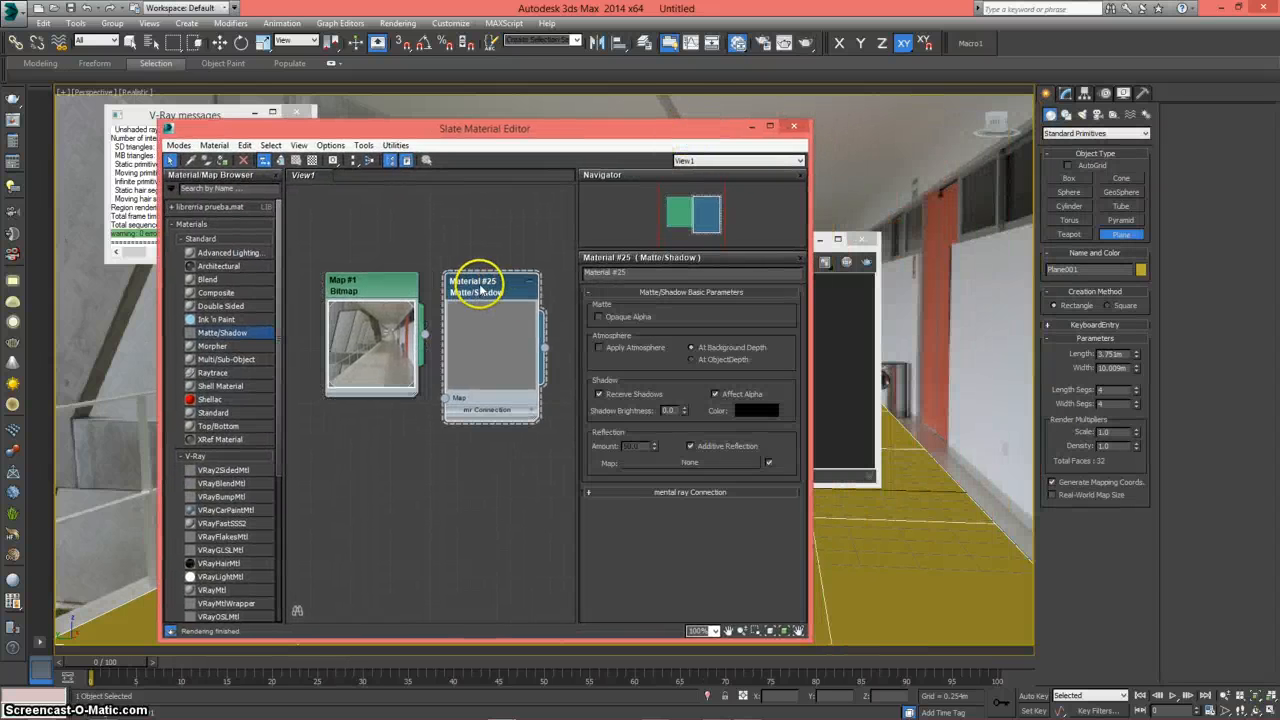
click(222, 160)
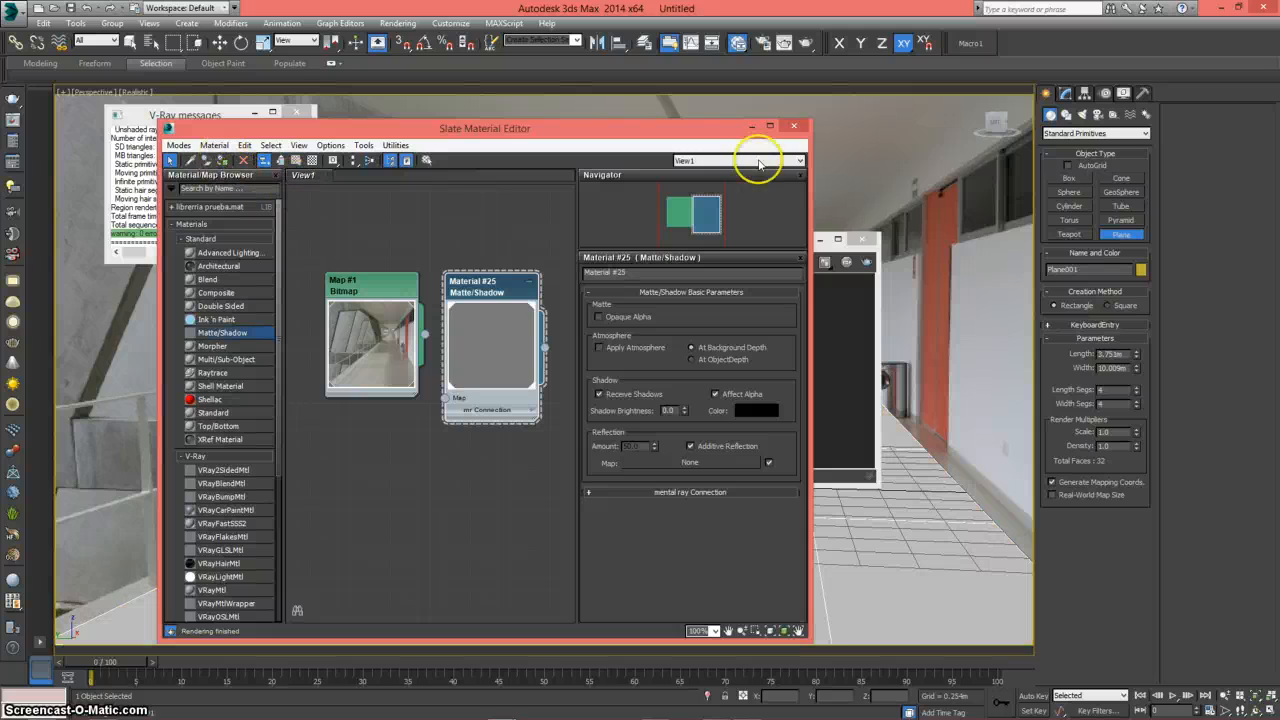
click(792, 126)
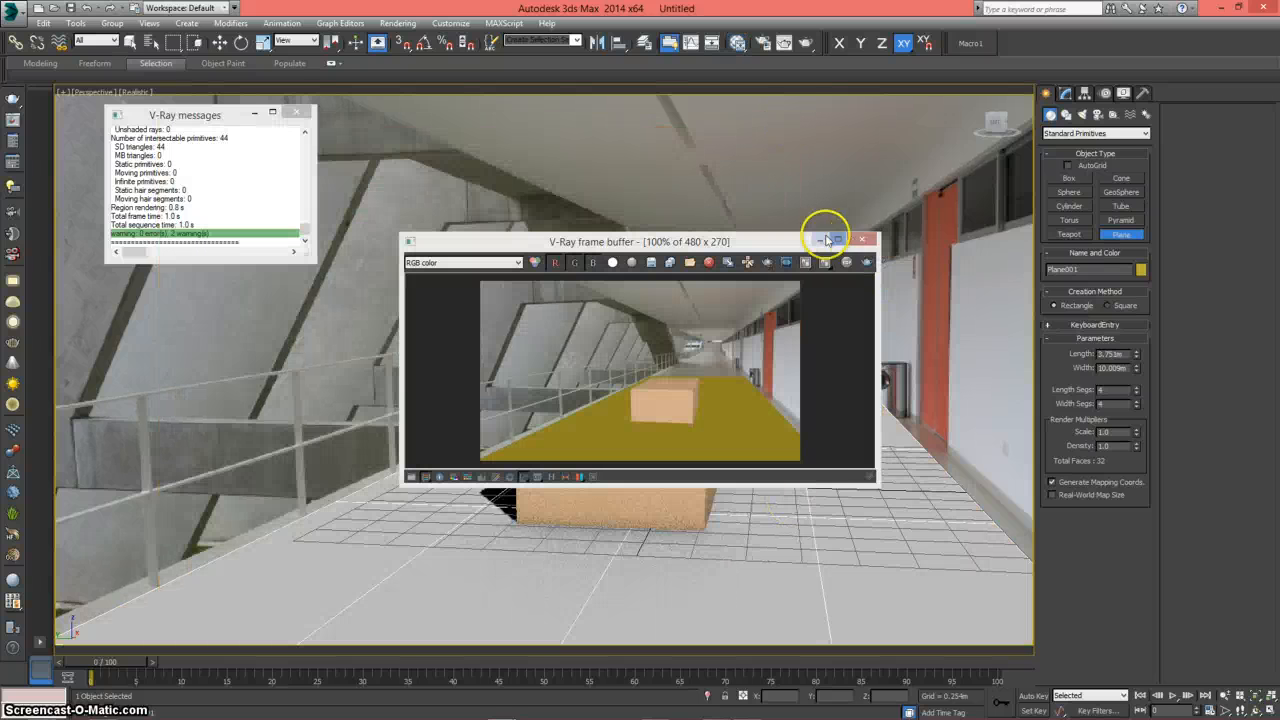
- Render the view again with the matte floor plane, check the image and close the frame buffer
drag(791, 241, 769, 107)
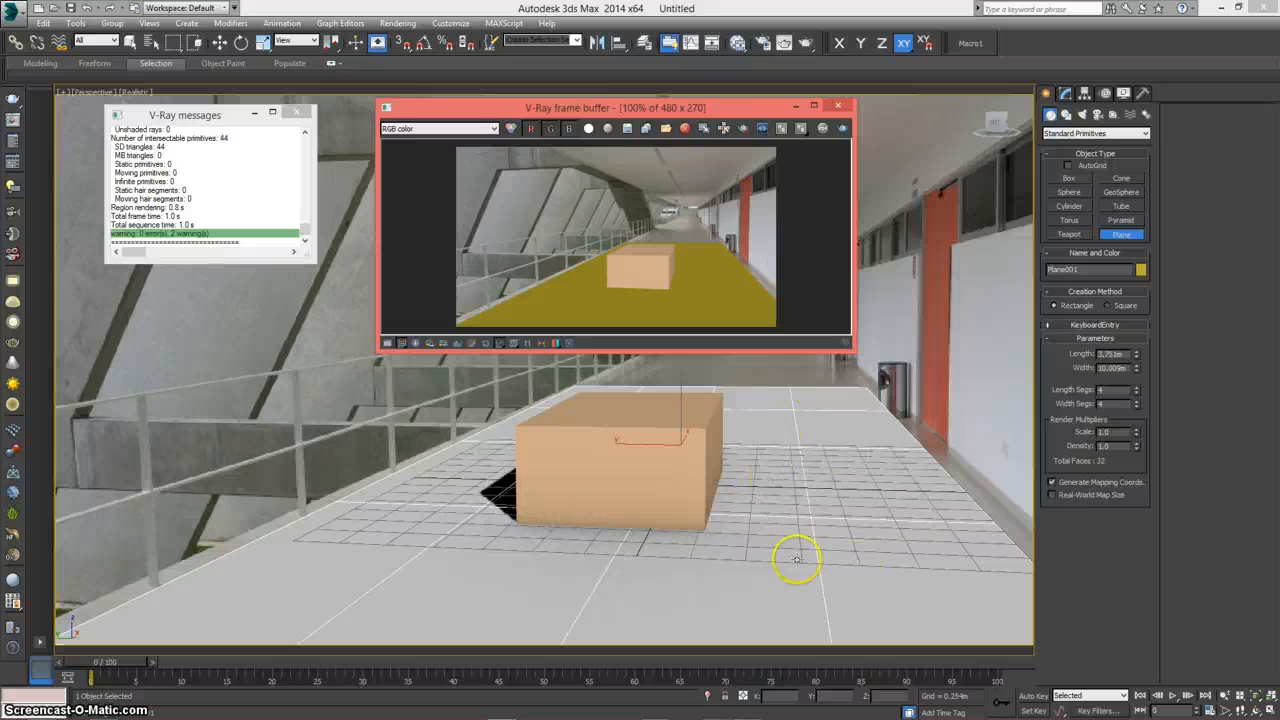
click(843, 131)
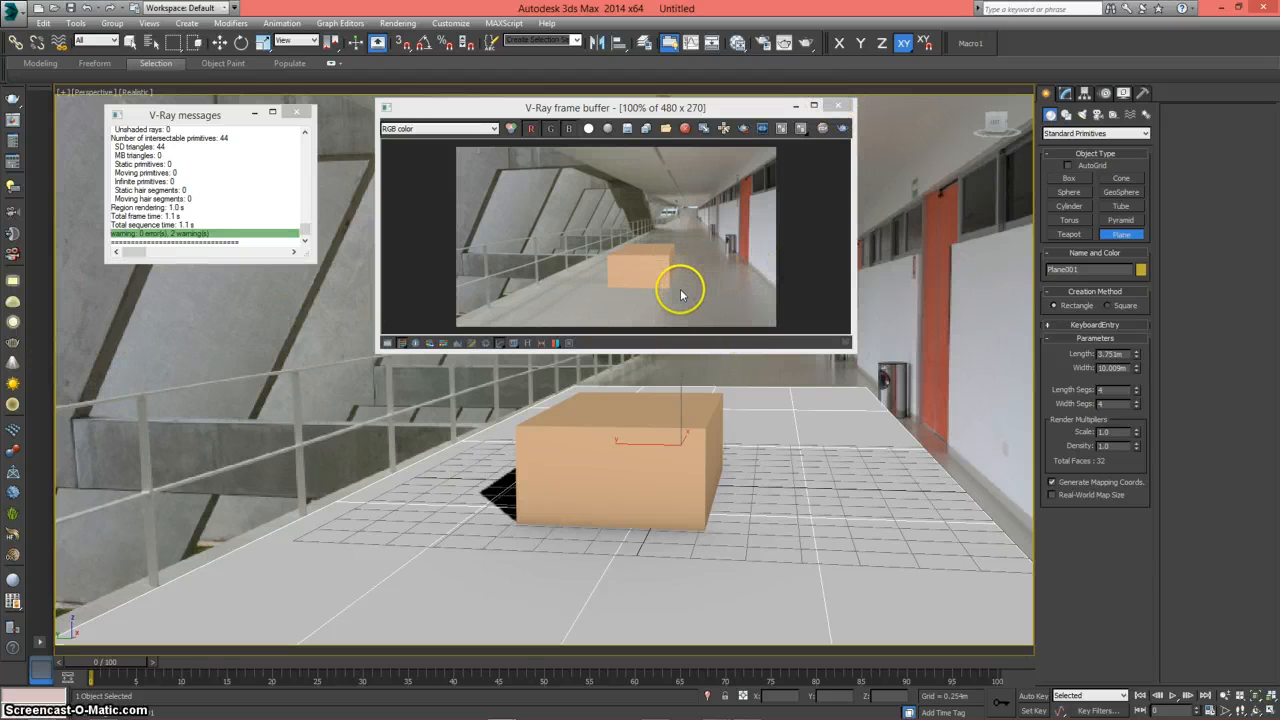
click(836, 108)
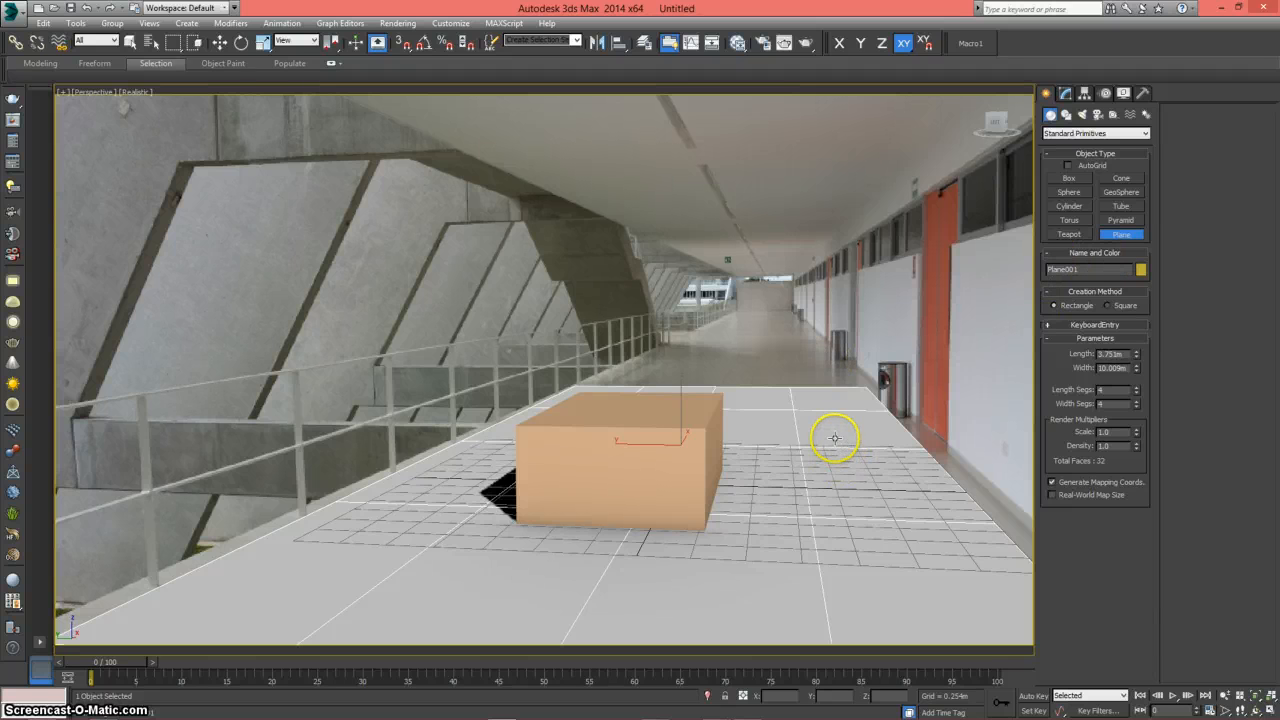
- Hide the perspective view's grid and undo the trial deletion of the floor plane
click(832, 436)
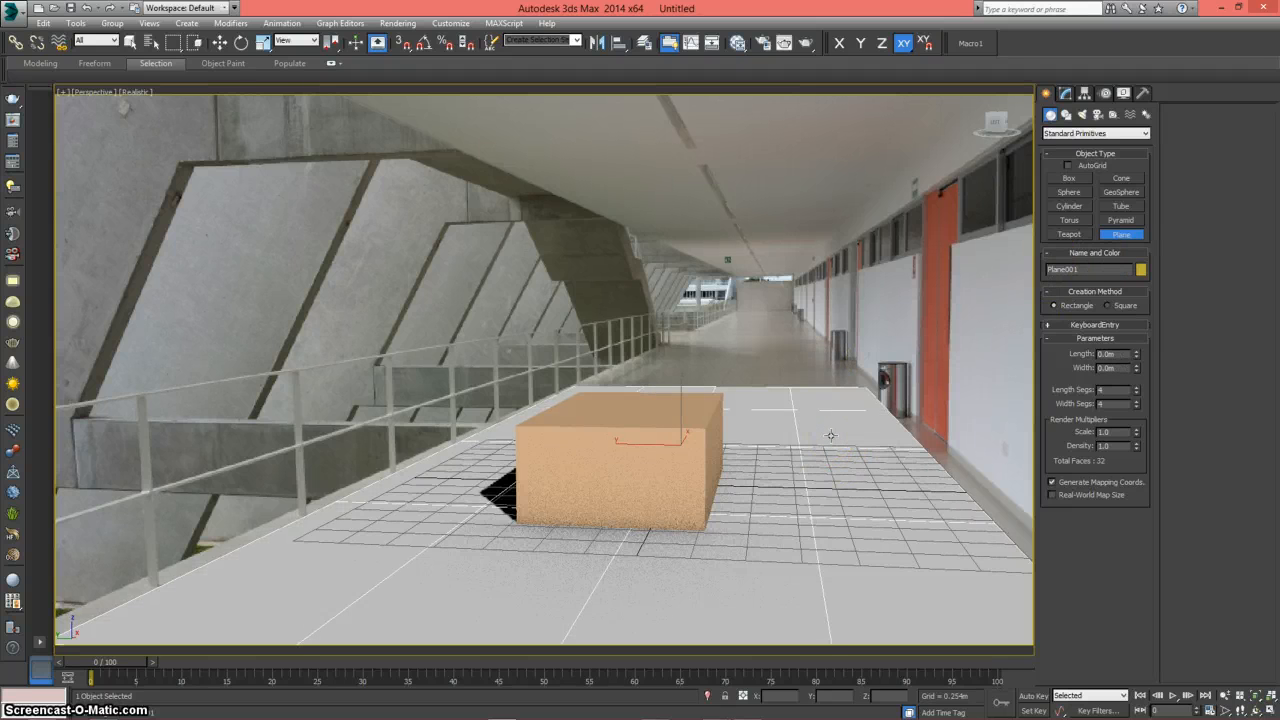
key(Delete)
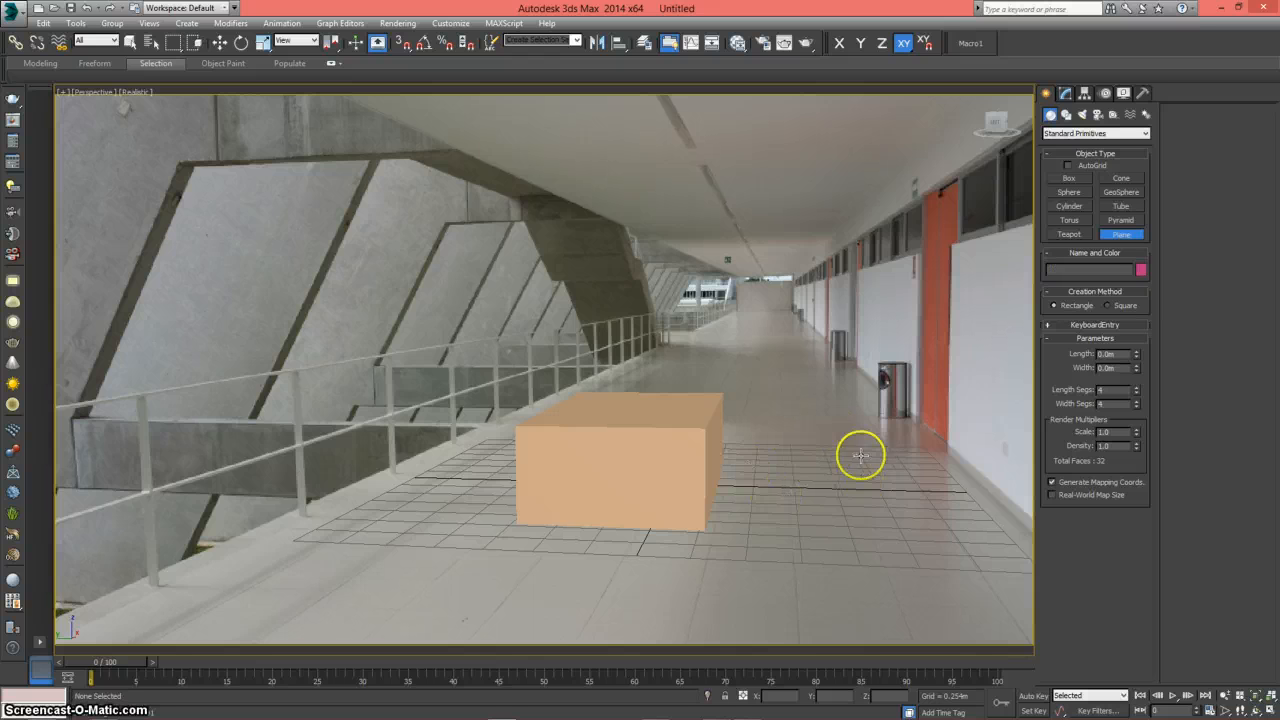
key(g)
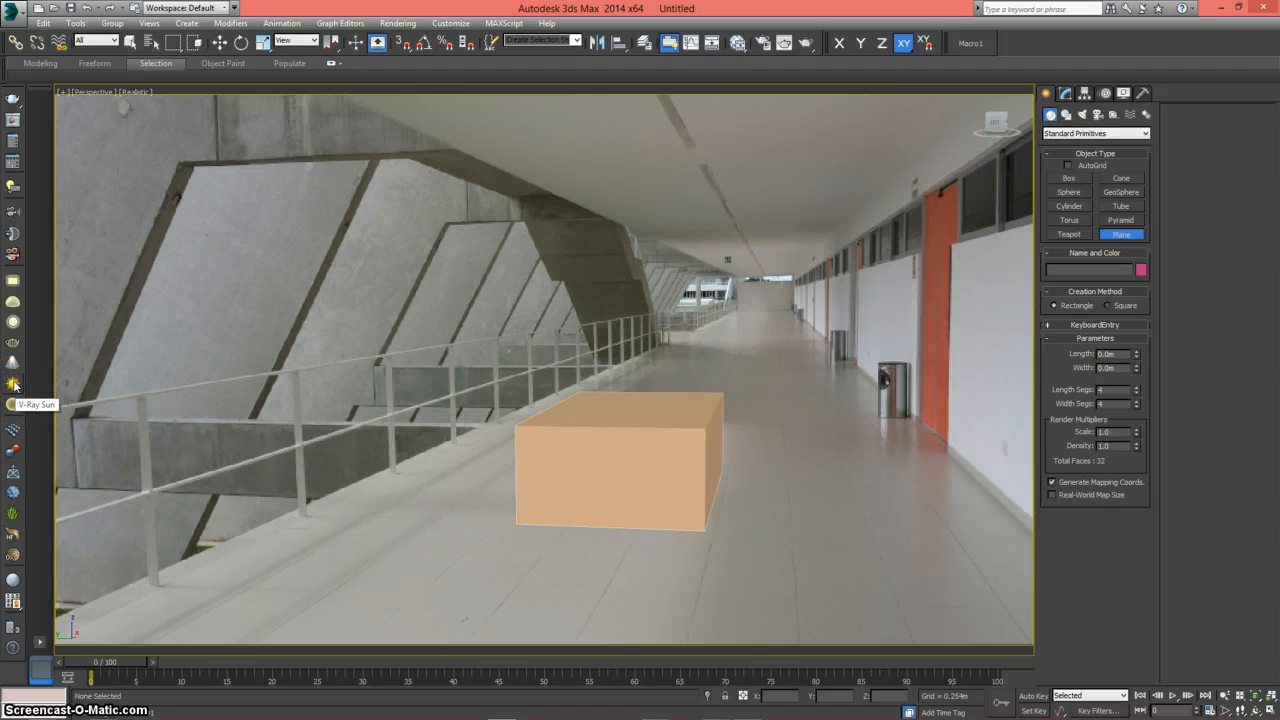
click(439, 378)
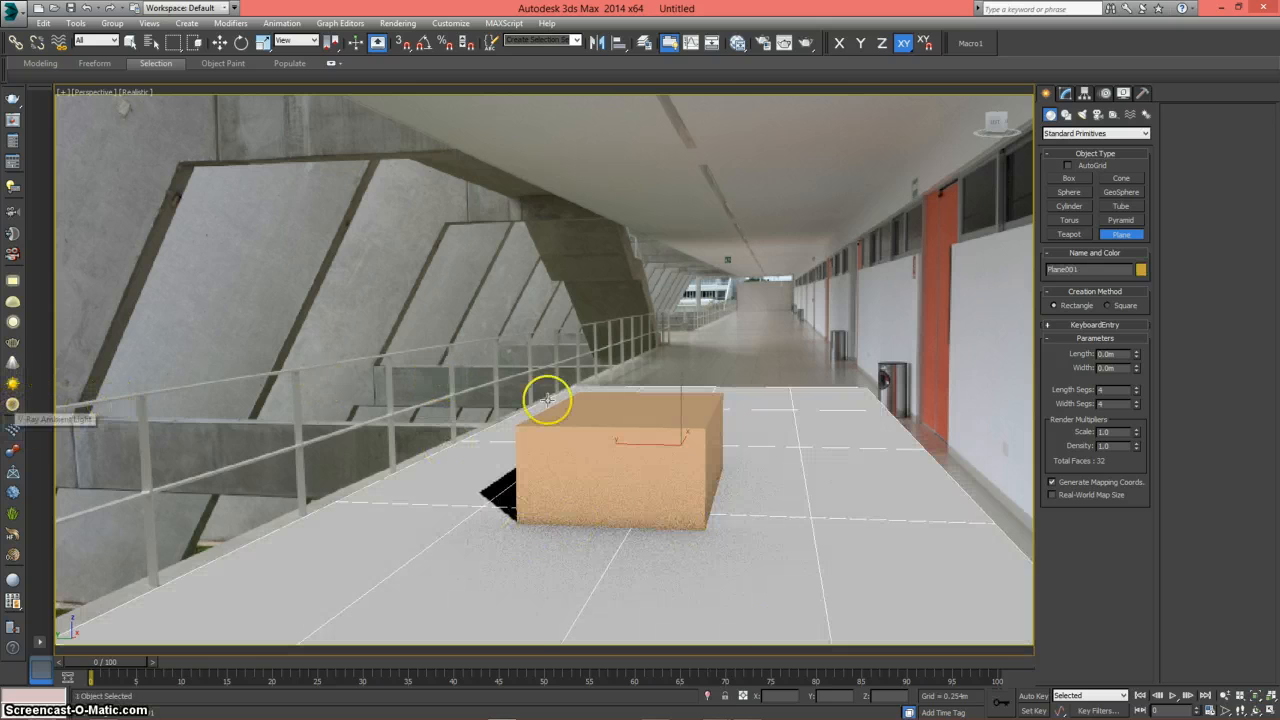
- Show all four viewports and create a small box about 0.11 × 1.14 × 0.22 m beside the large box on the floor plane
key(alt+w)
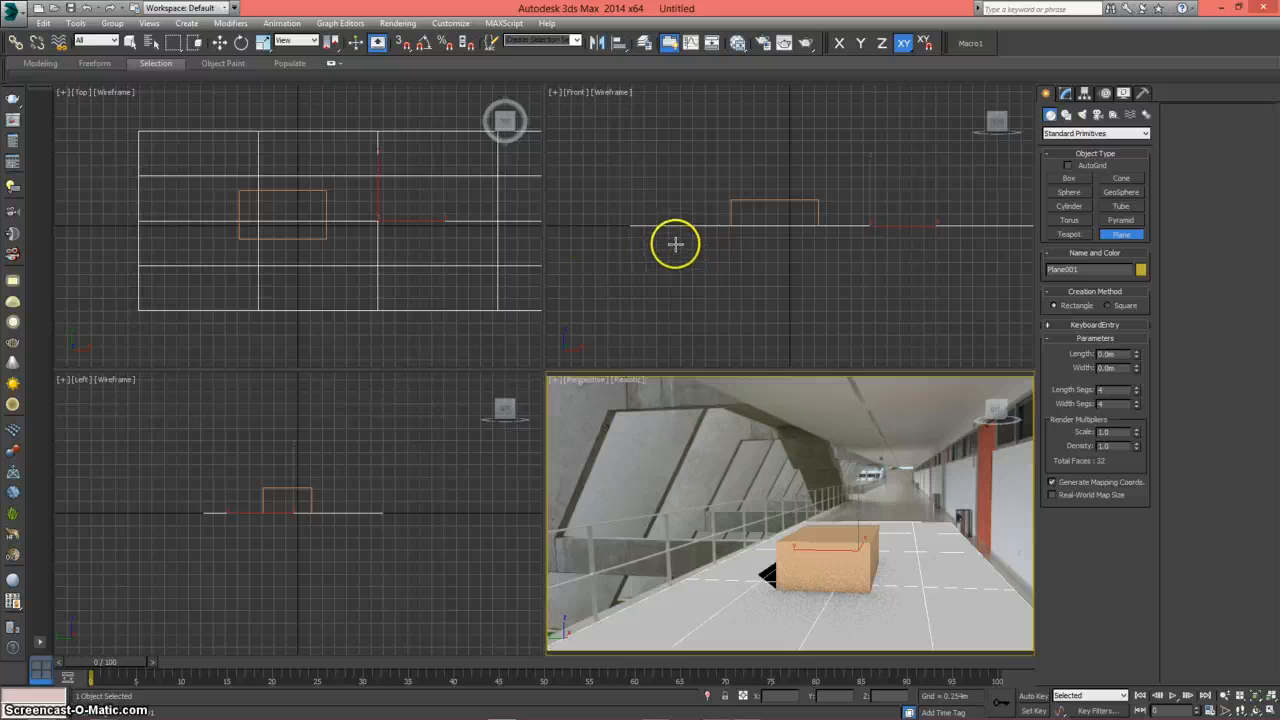
click(1069, 178)
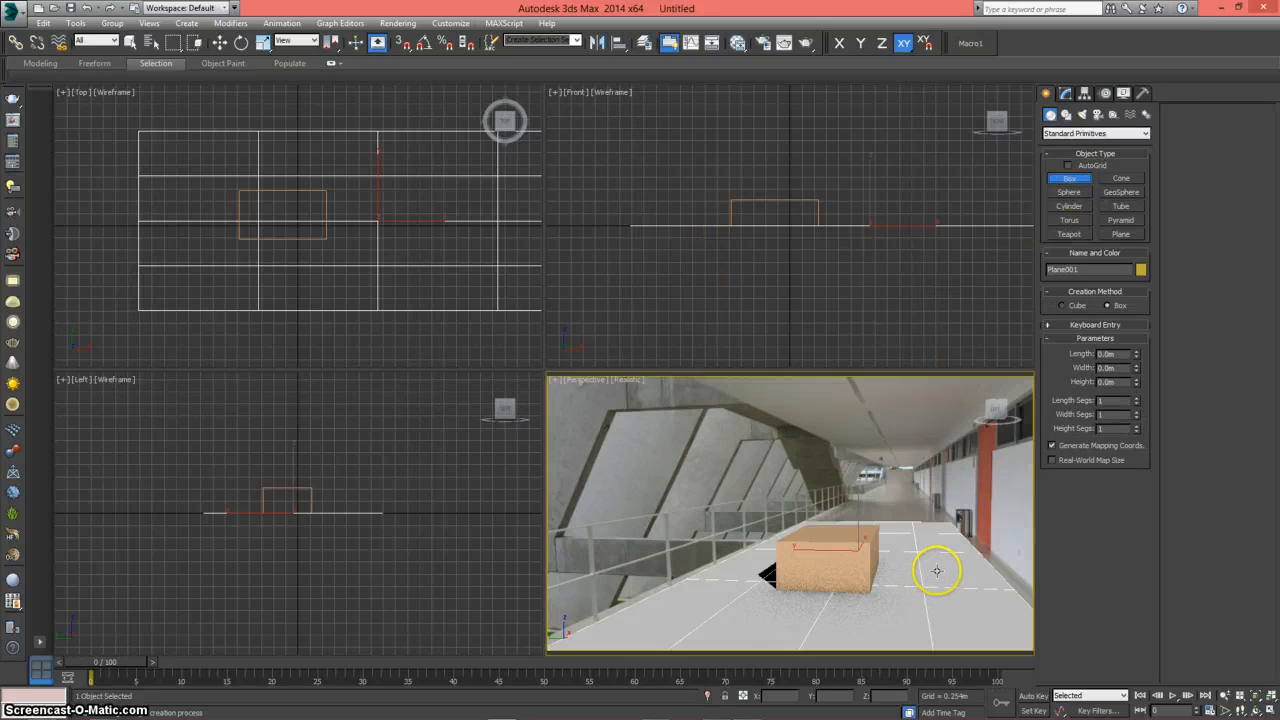
mouse_move(937, 571)
mouse_down()
mouse_move(942, 590)
mouse_move(931, 590)
mouse_up()
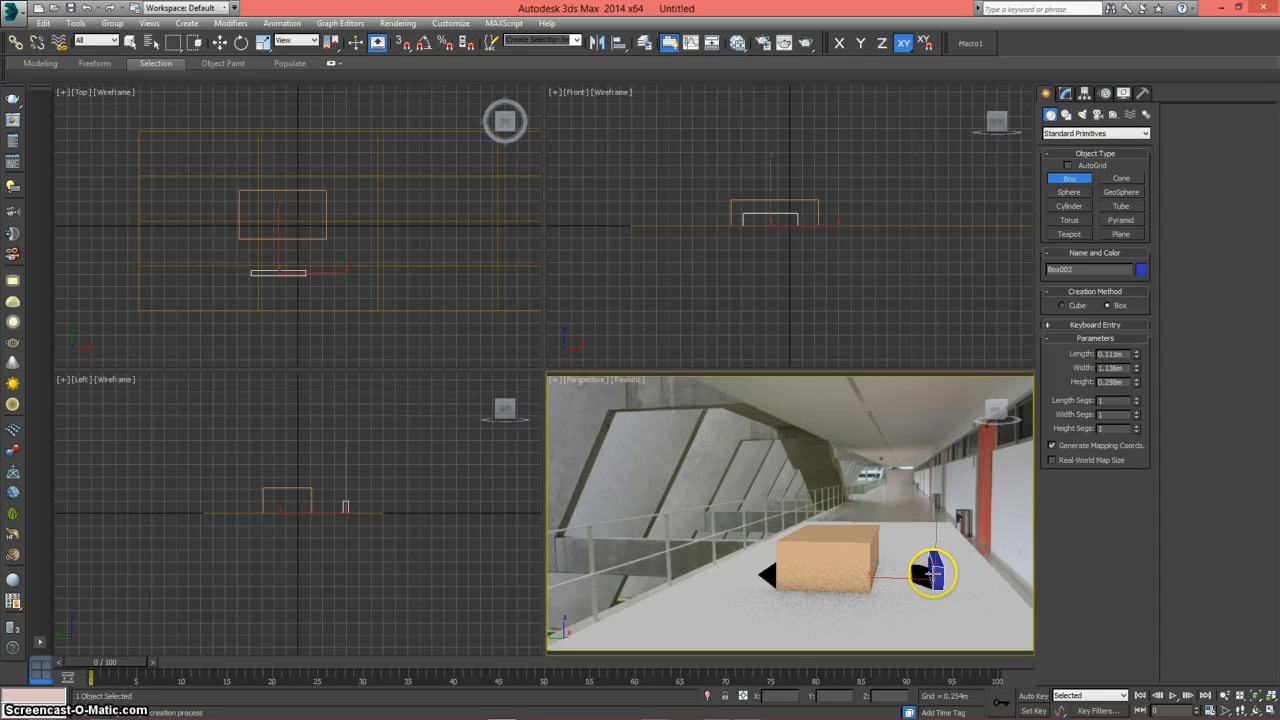
click(929, 543)
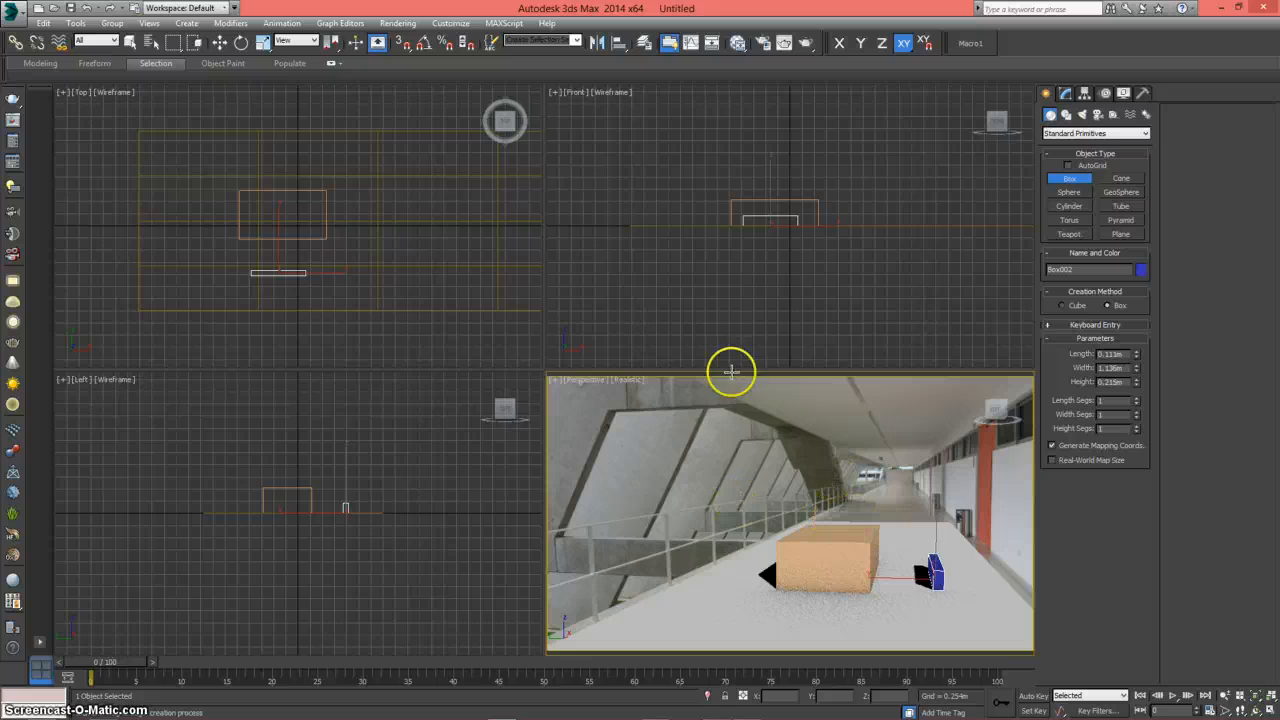
- Place a V-Ray Sun in the Left view, slanting down toward the floor beside the boxes, and decline the automatic VRaySky environment map
middle_drag(308, 472, 366, 514)
scroll(364, 491, down, 3)
scroll(372, 485, down, 2)
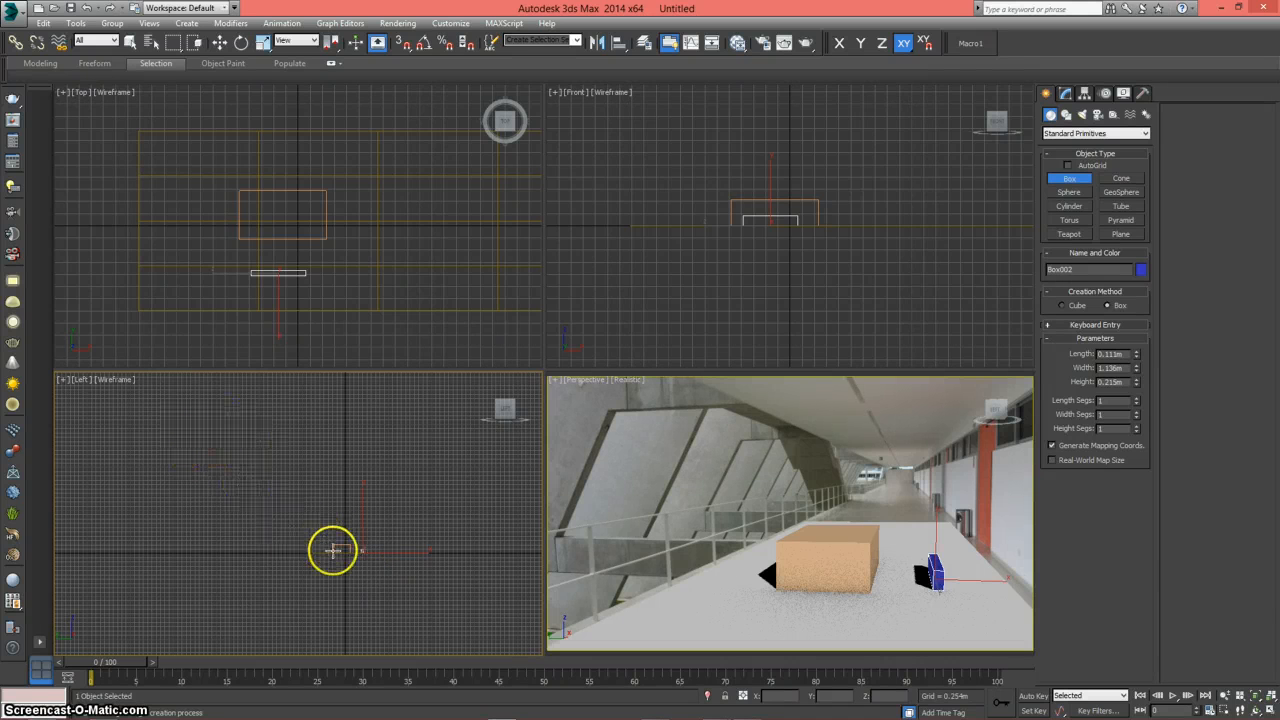
click(13, 386)
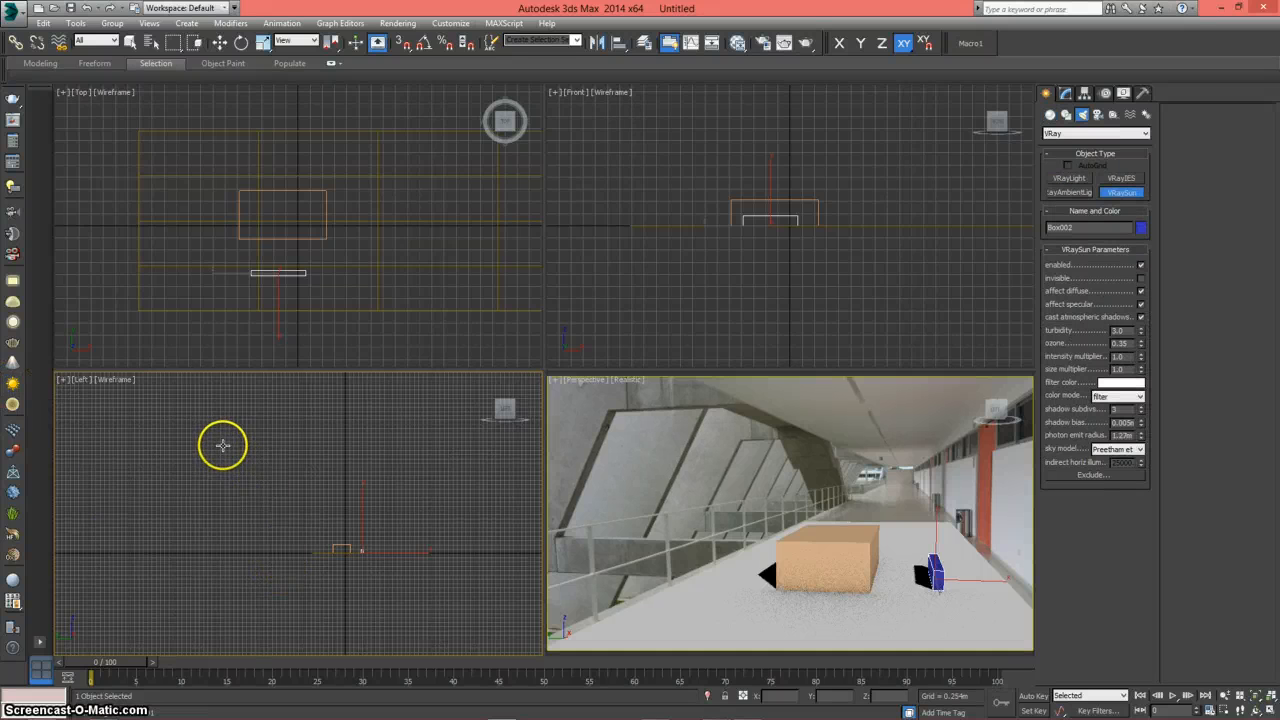
drag(222, 445, 286, 556)
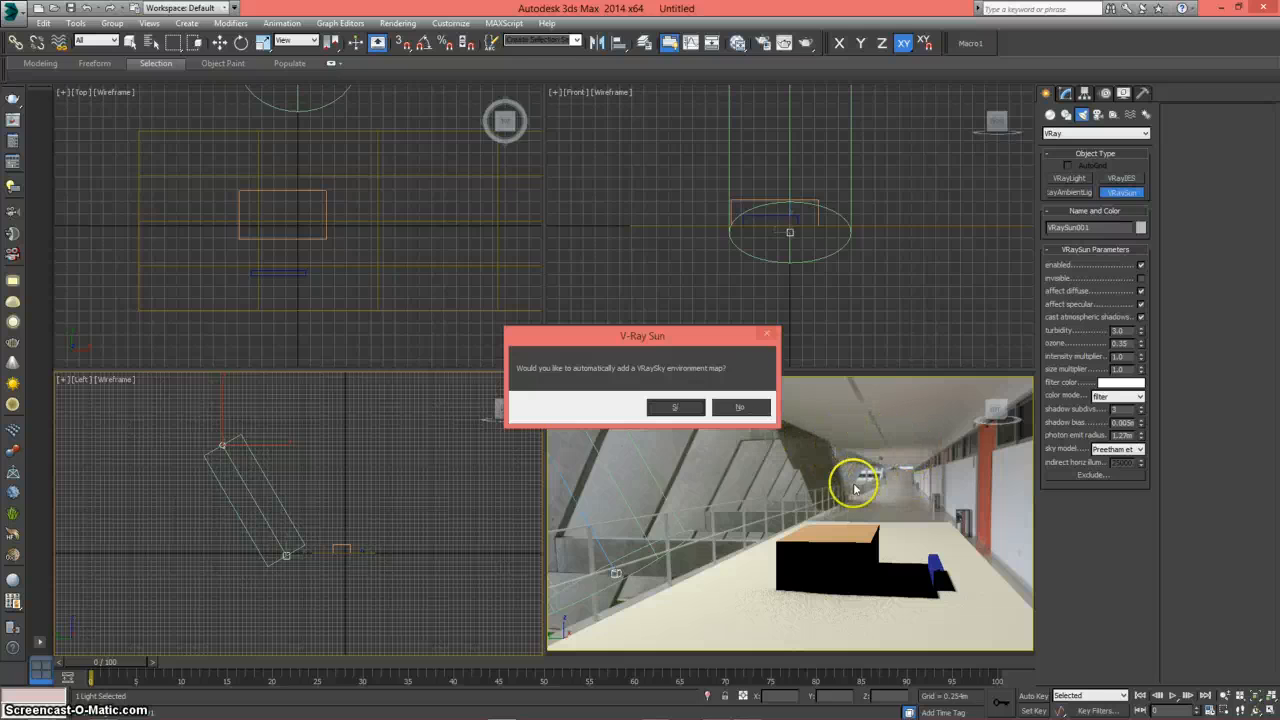
click(740, 408)
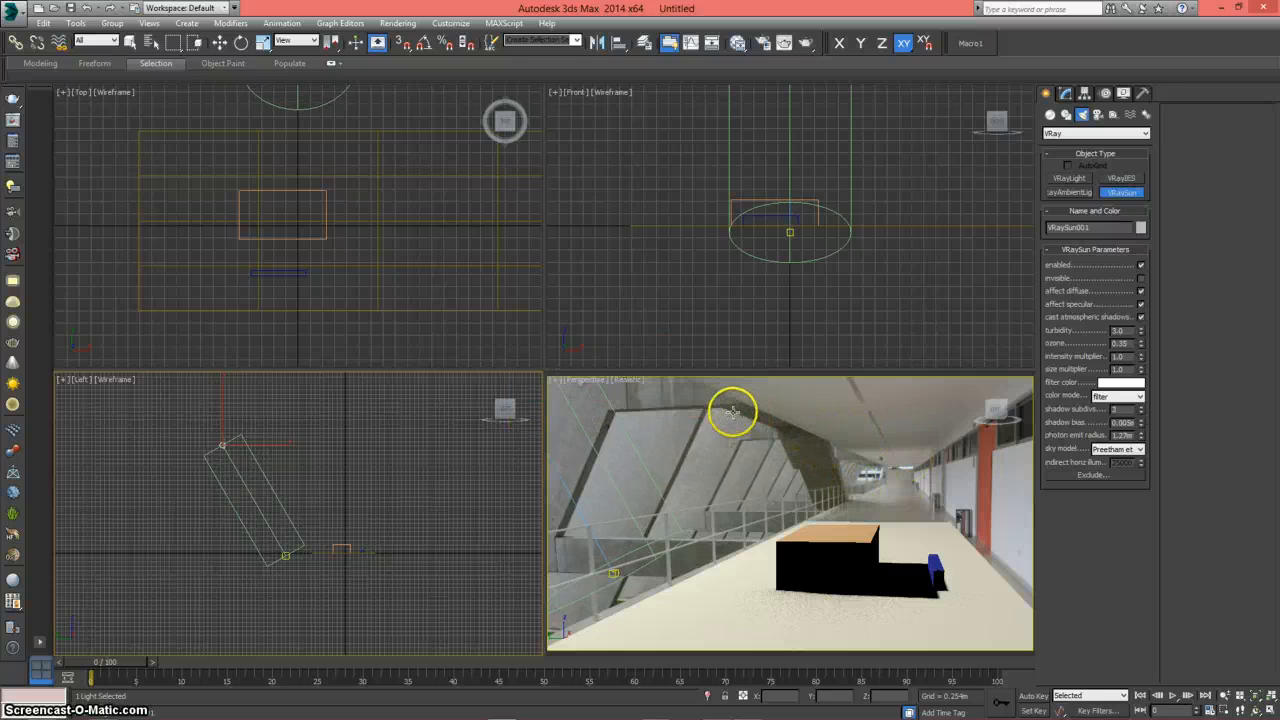
- Test-render the sunlit scene, close the frame buffer and render again from the perspective view
click(806, 44)
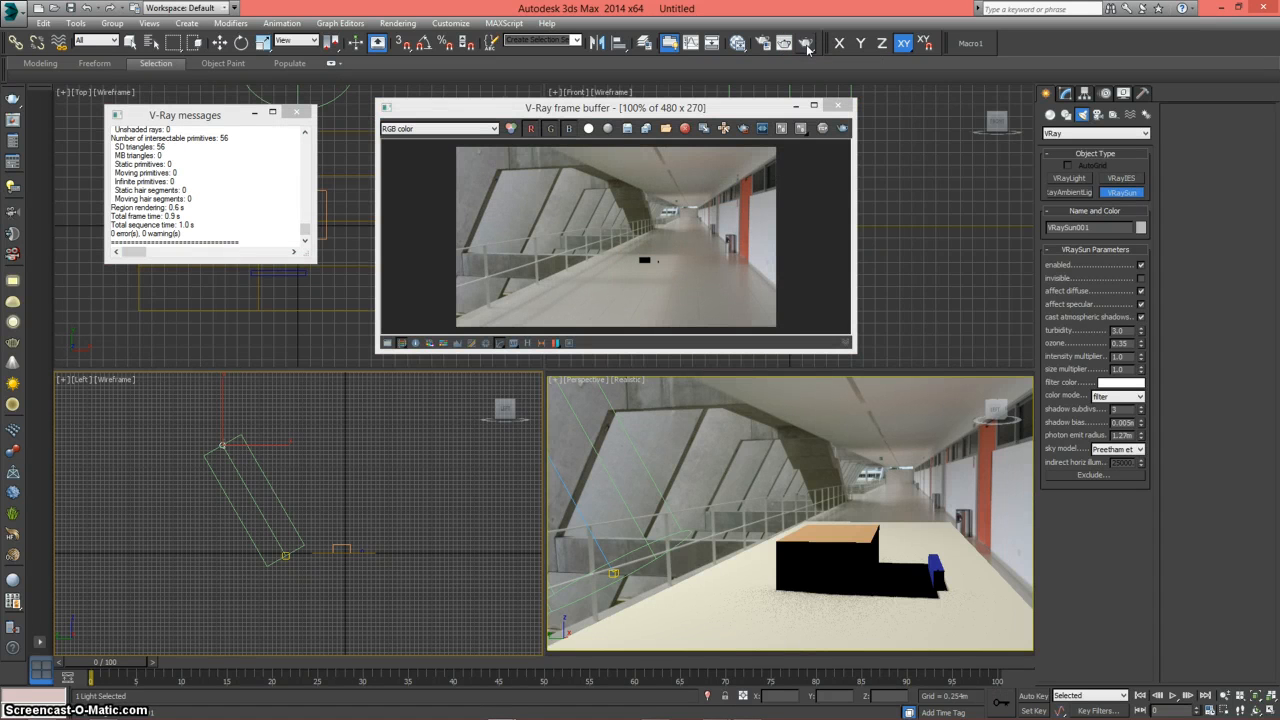
click(843, 107)
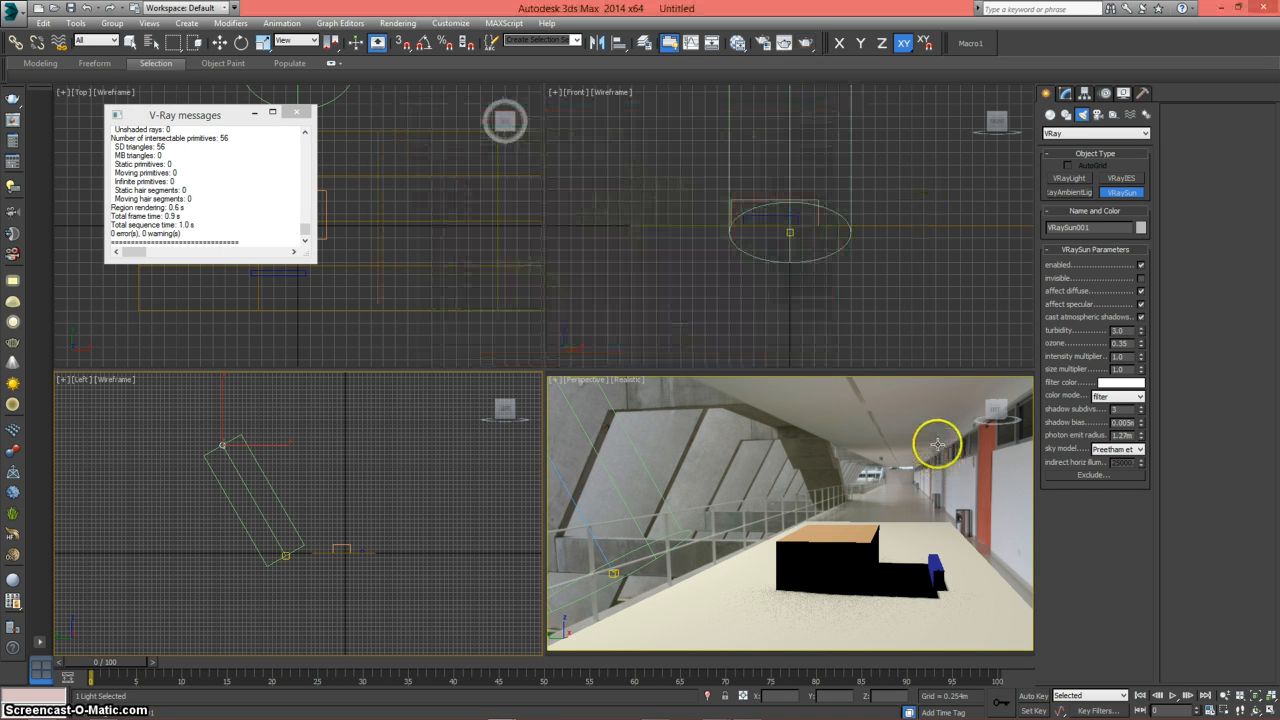
click(806, 44)
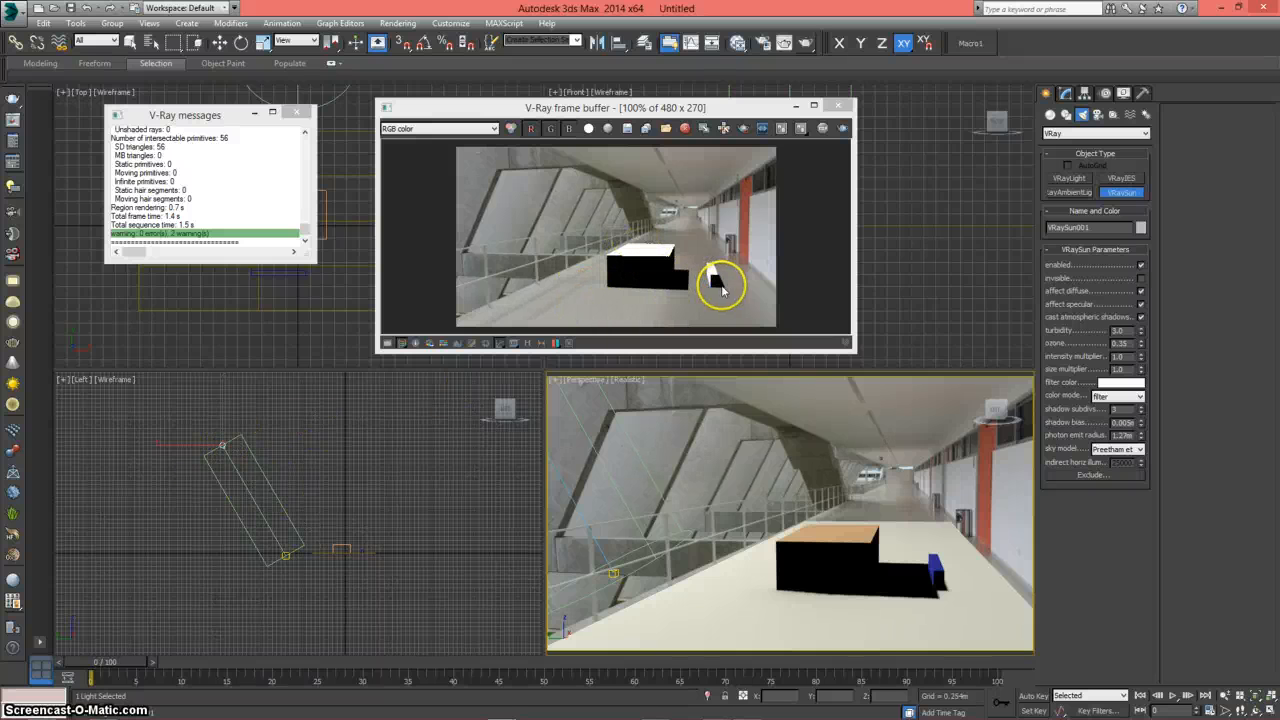
- Close the frame buffer and V-Ray messages, and delete the V-Ray Sun
click(838, 107)
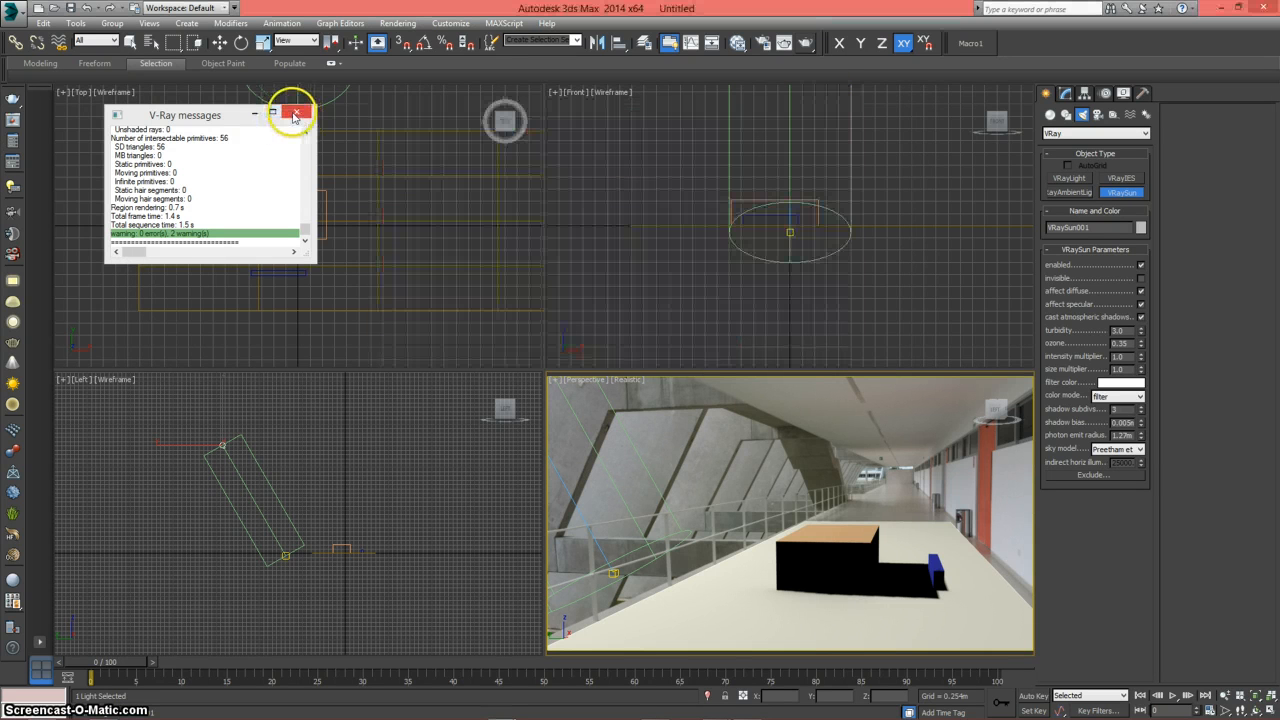
click(295, 114)
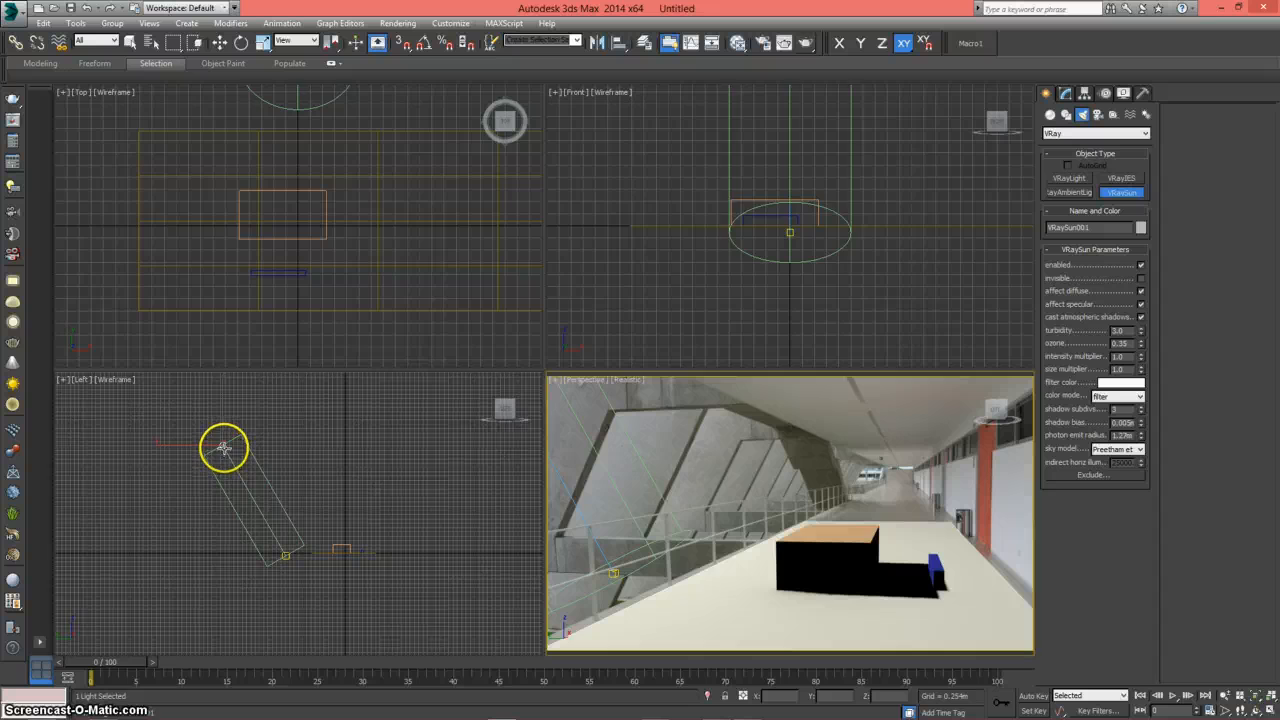
key(Delete)
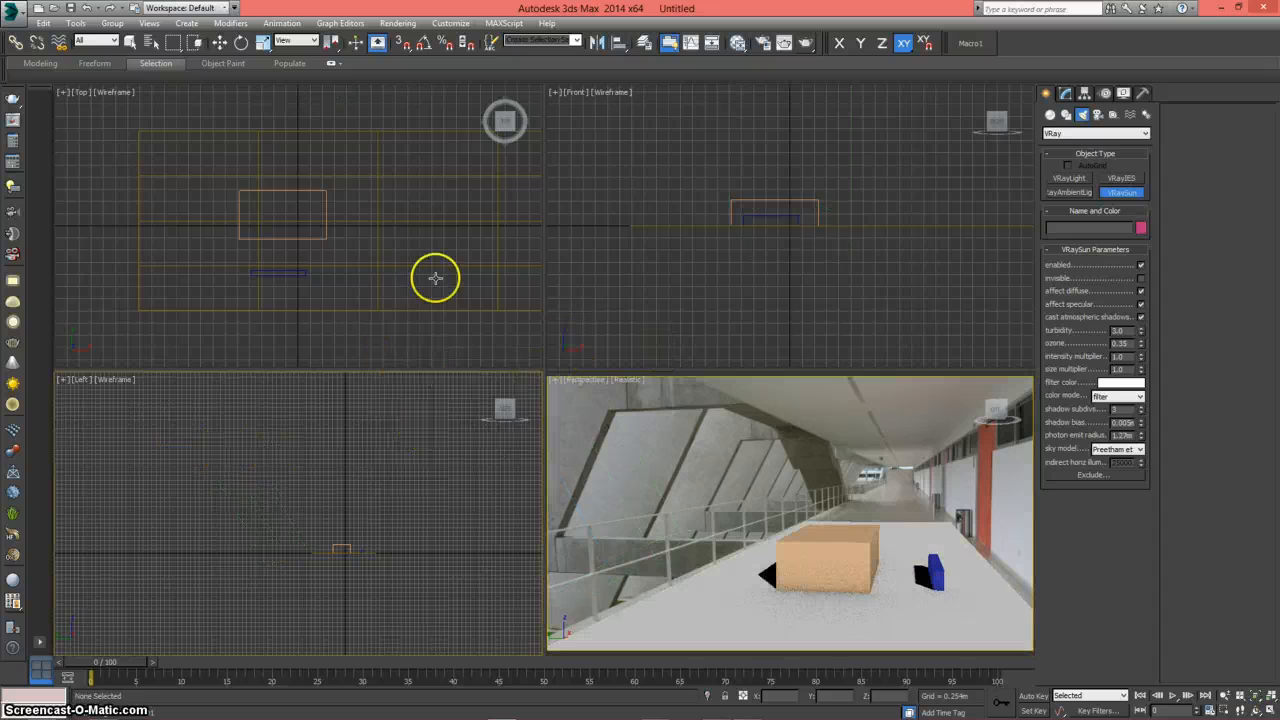
scroll(315, 210, down, 4)
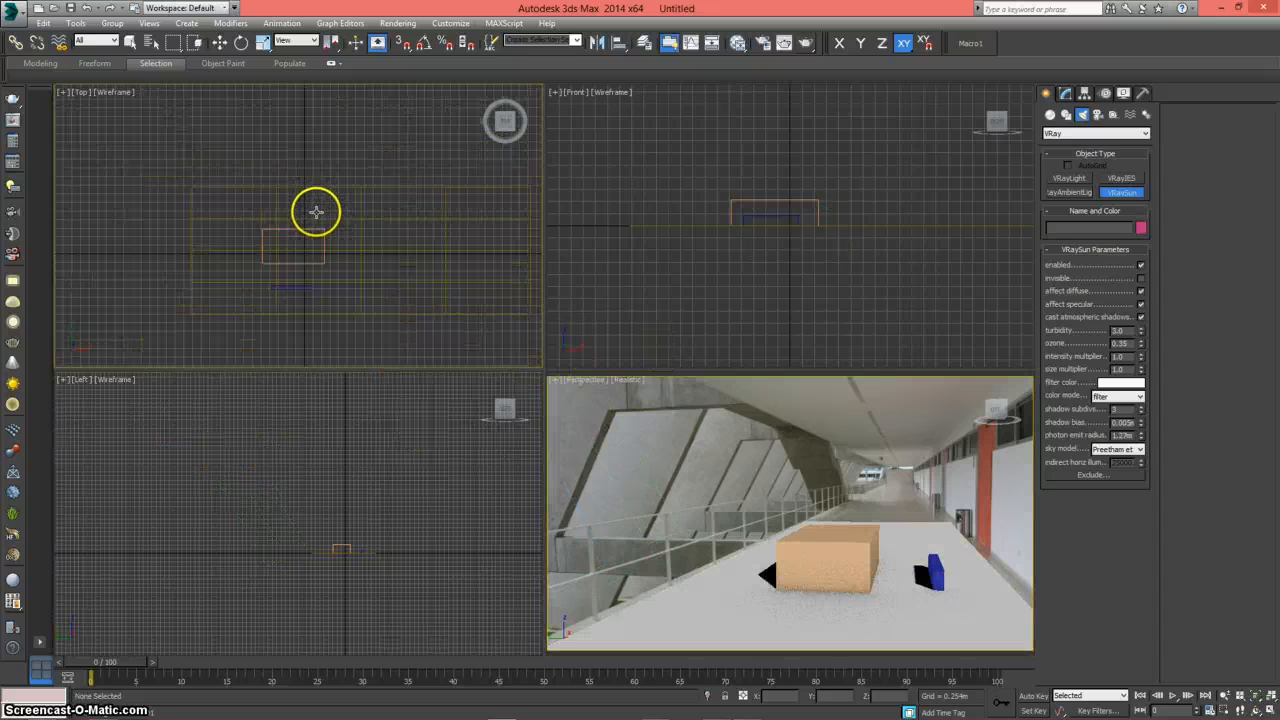
- Create a V-Ray plane light about 5.73 m half-length by 0.88 m half-width beside the floor plane in the Top view, and raise it about 1.03 m
click(14, 279)
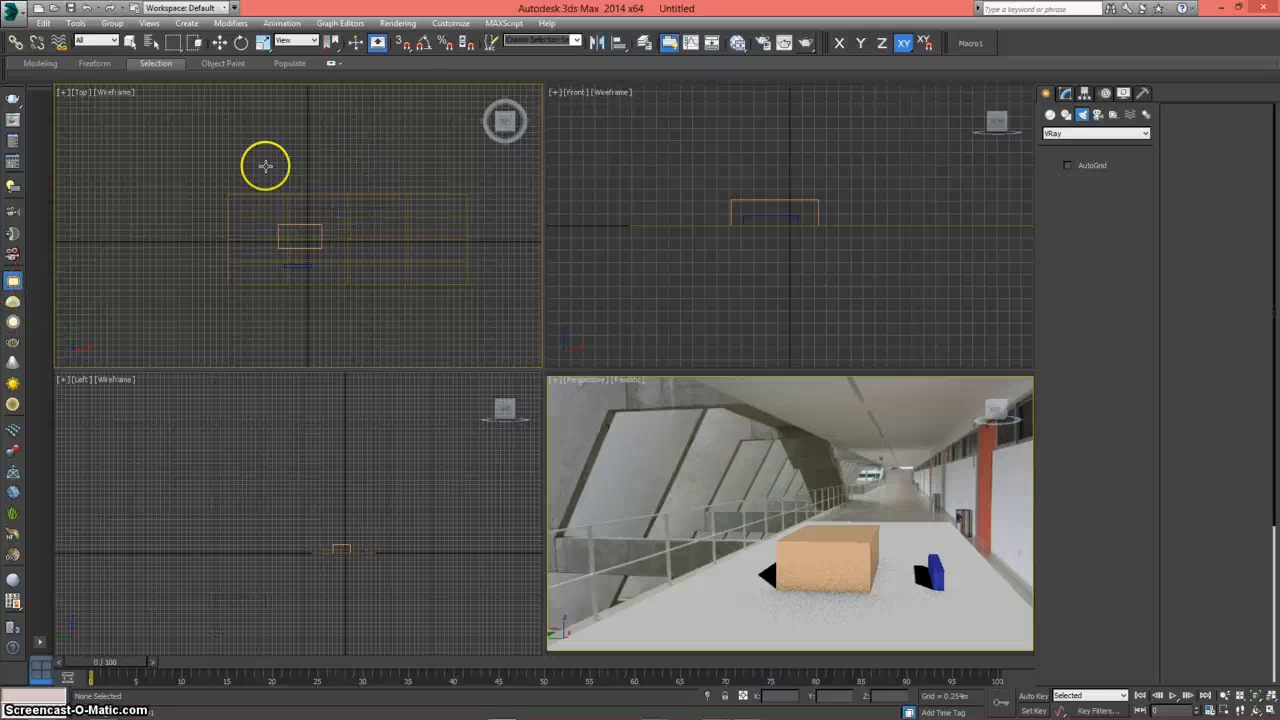
drag(207, 150, 481, 192)
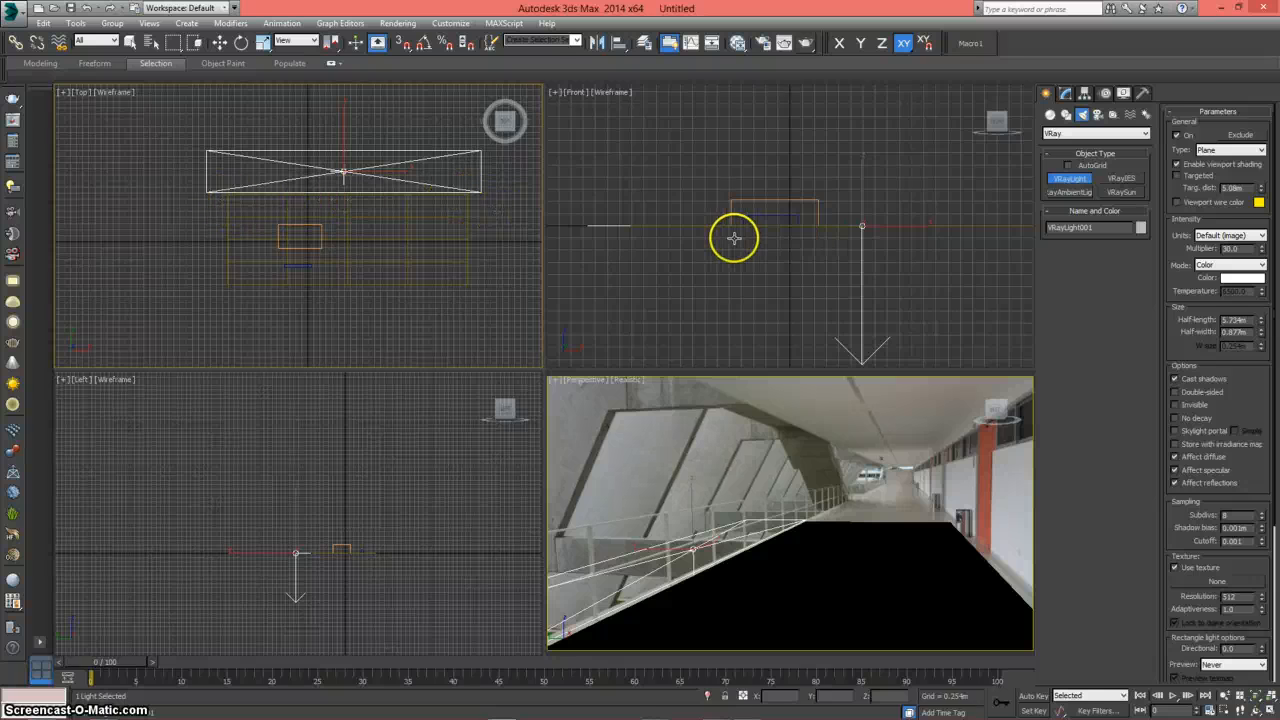
right_click(320, 528)
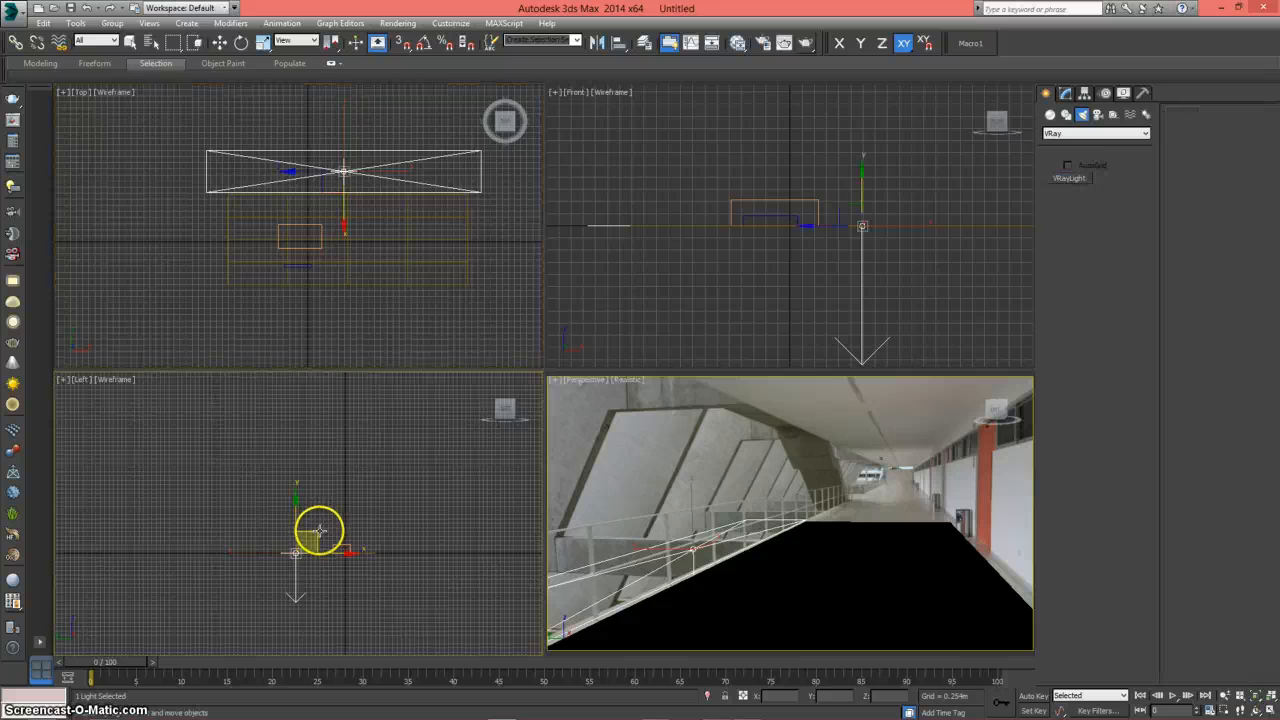
right_click(300, 518)
click(292, 491)
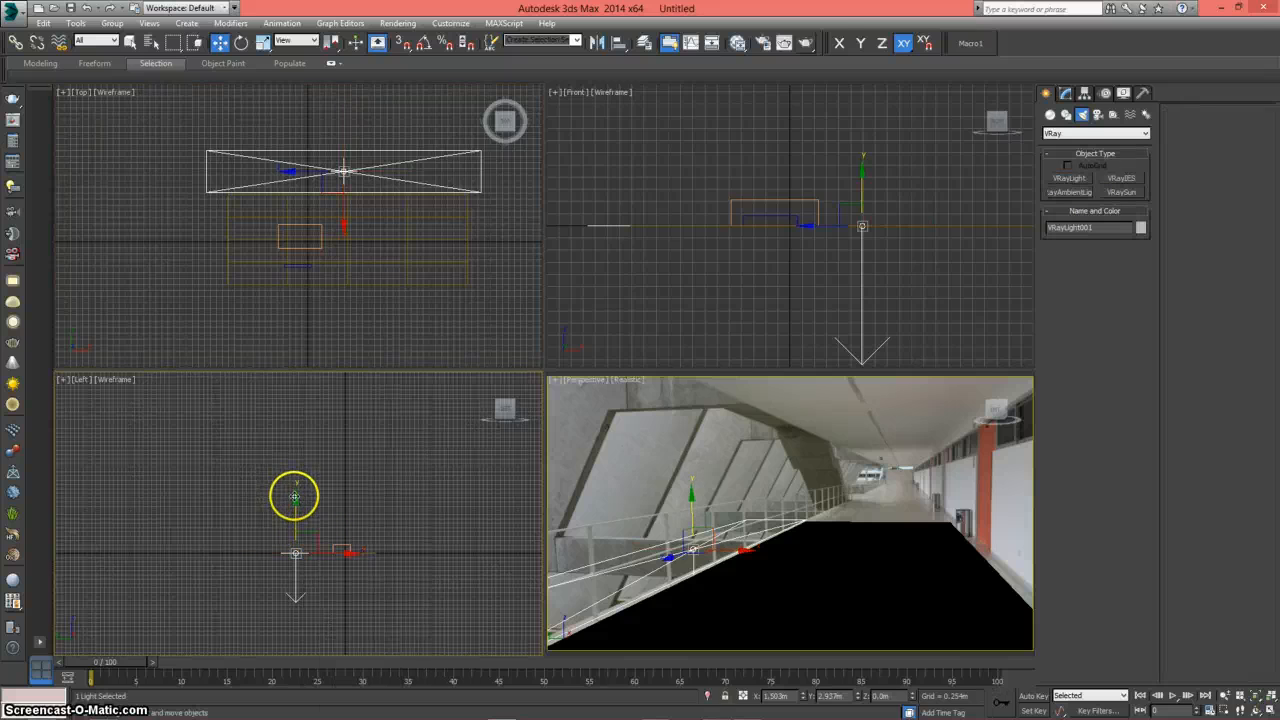
drag(295, 499, 295, 482)
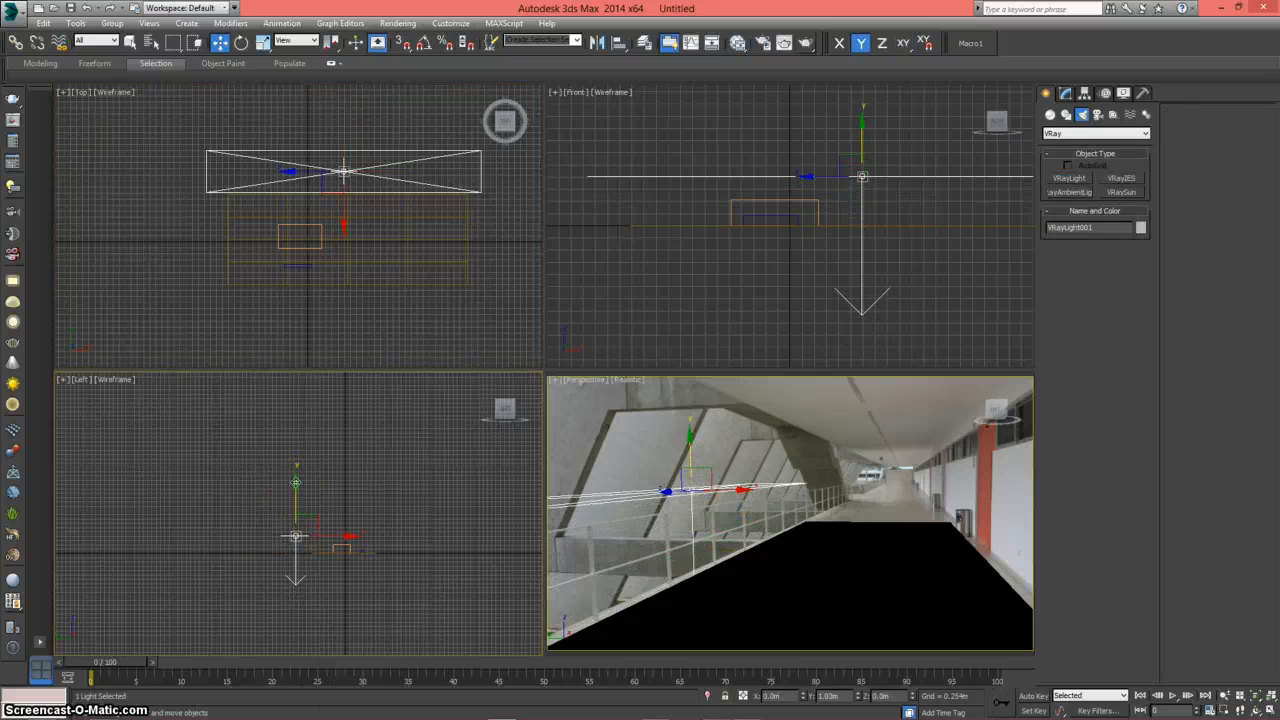
- Rotate the V-Ray light about 62° in the Left view so it faces the boxes, and test-render the perspective view
key(e)
drag(343, 528, 343, 436)
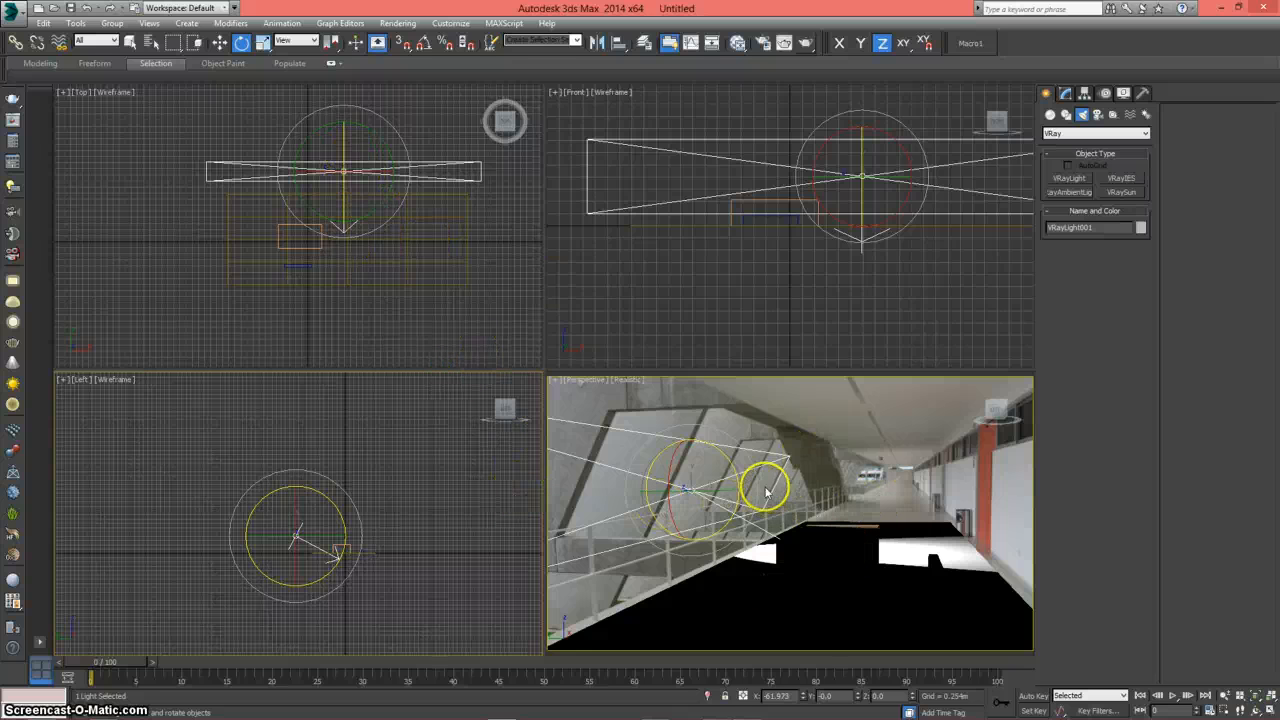
click(751, 423)
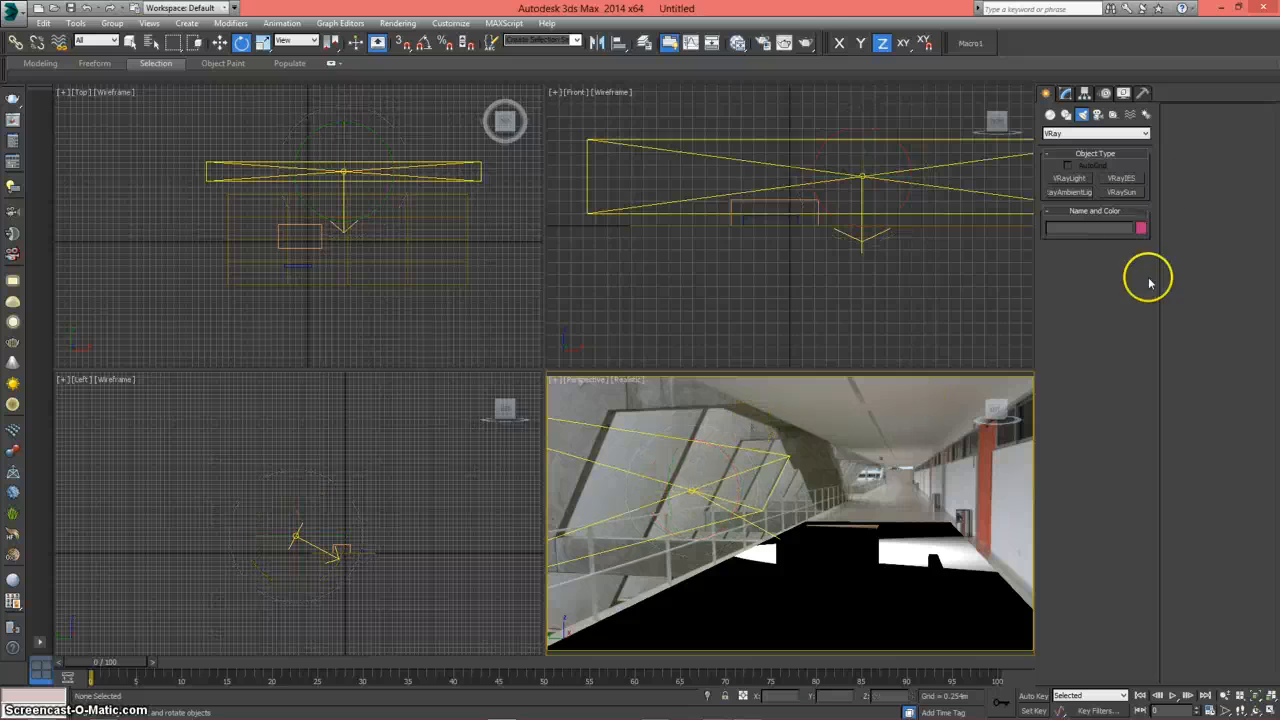
click(814, 44)
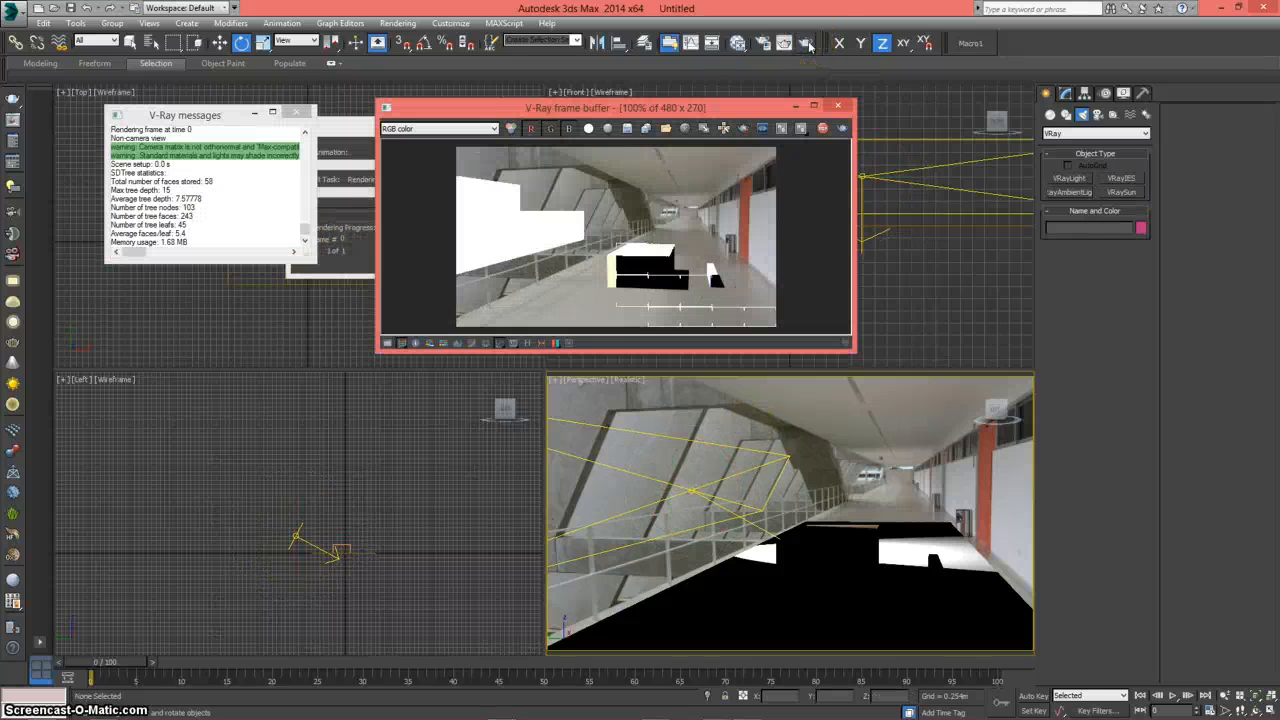
click(808, 46)
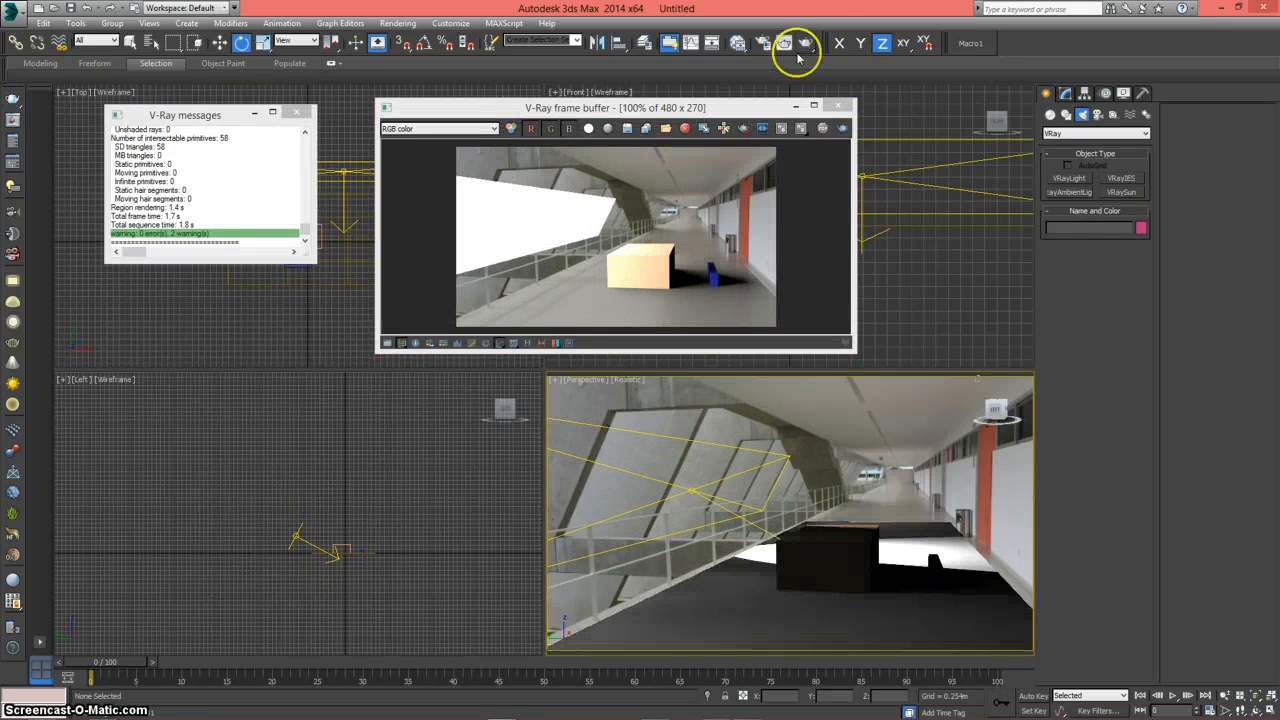
click(640, 294)
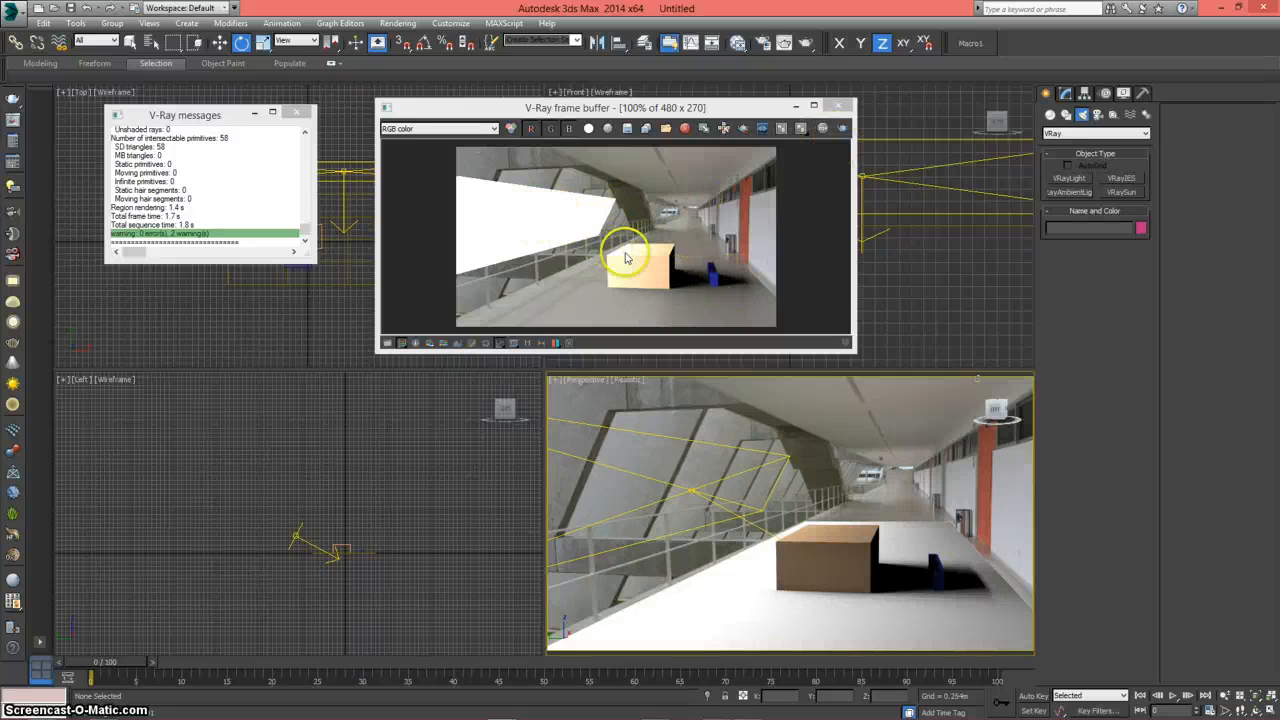
- Enable global illumination with Light cache as the secondary engine, render the perspective view, and close the render windows
click(763, 43)
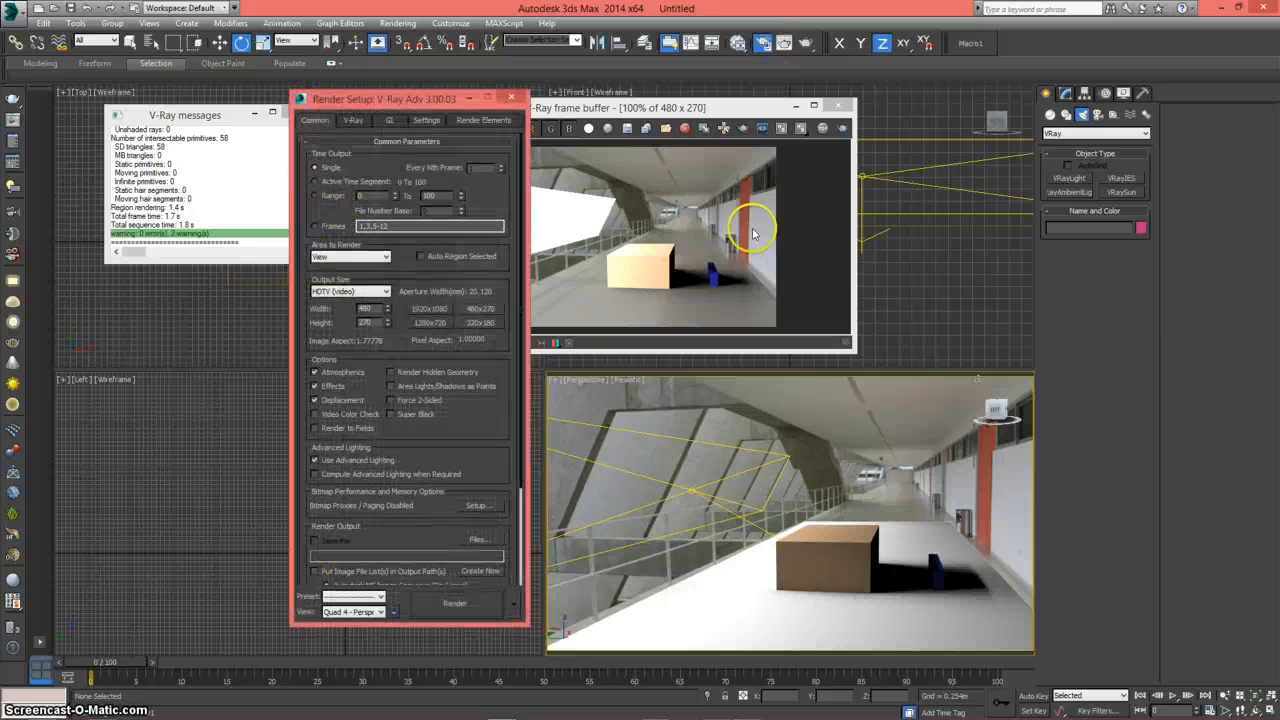
click(388, 120)
click(310, 156)
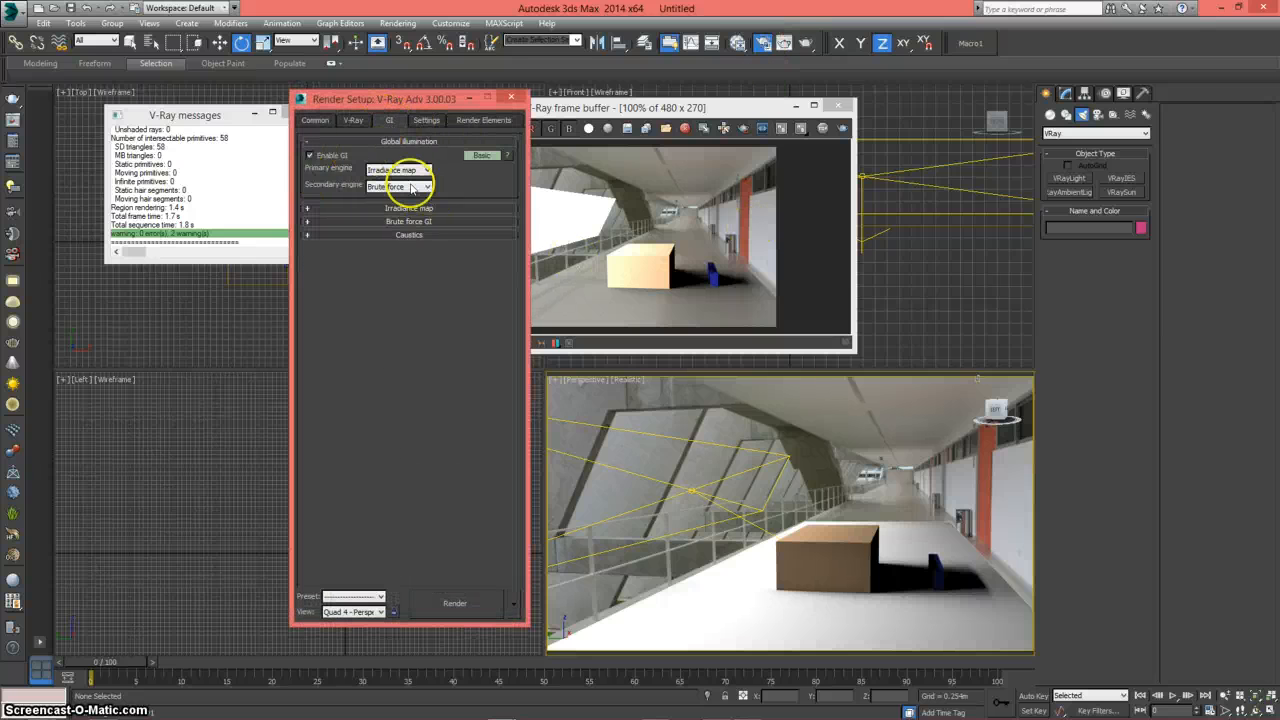
click(398, 187)
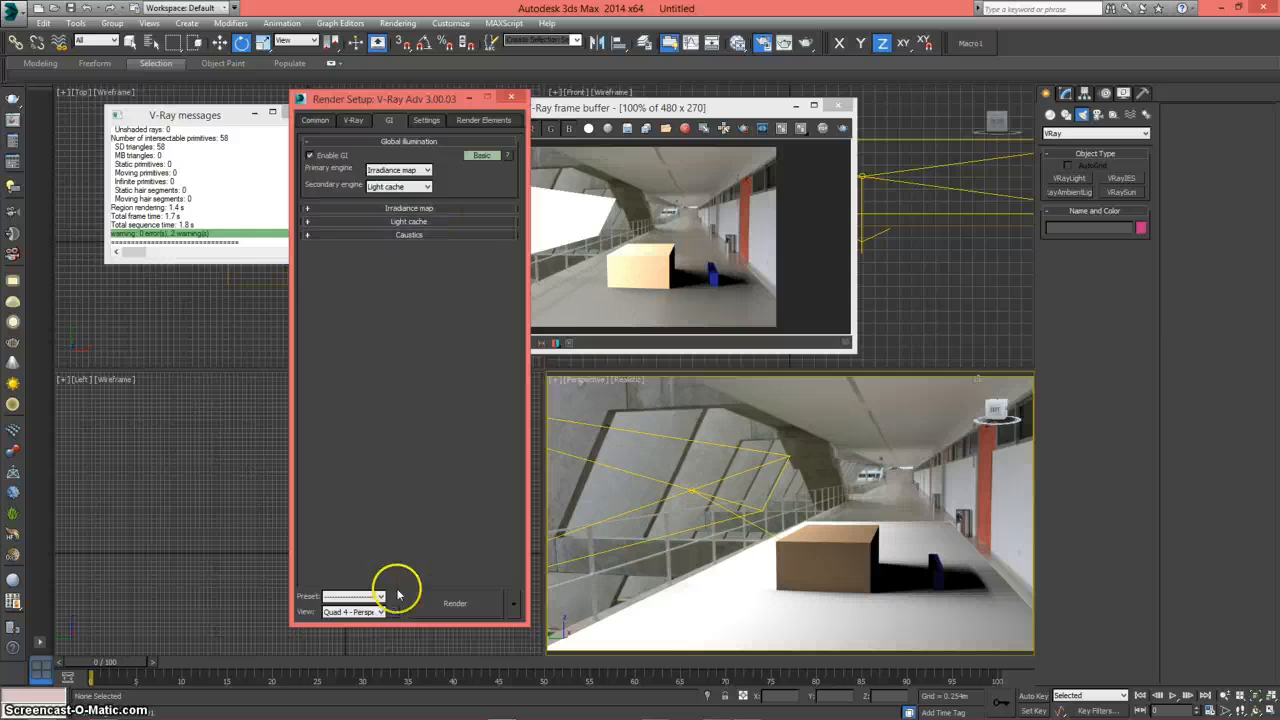
click(453, 603)
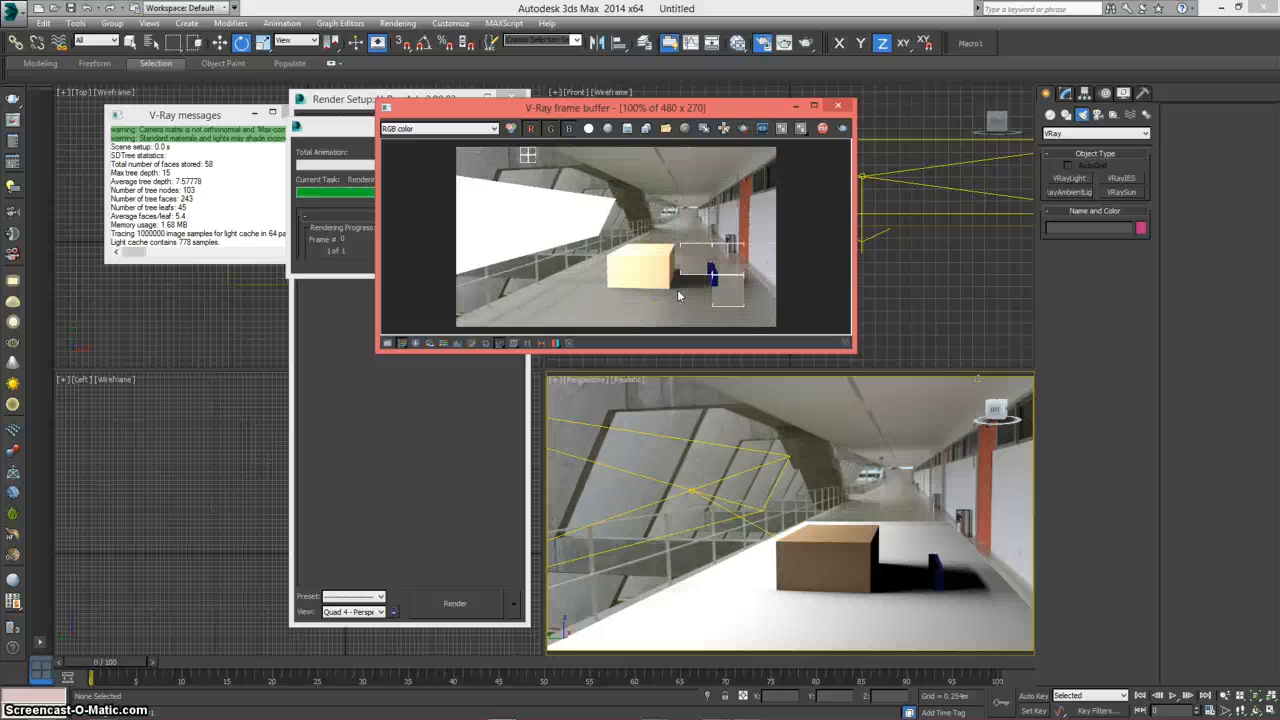
click(652, 288)
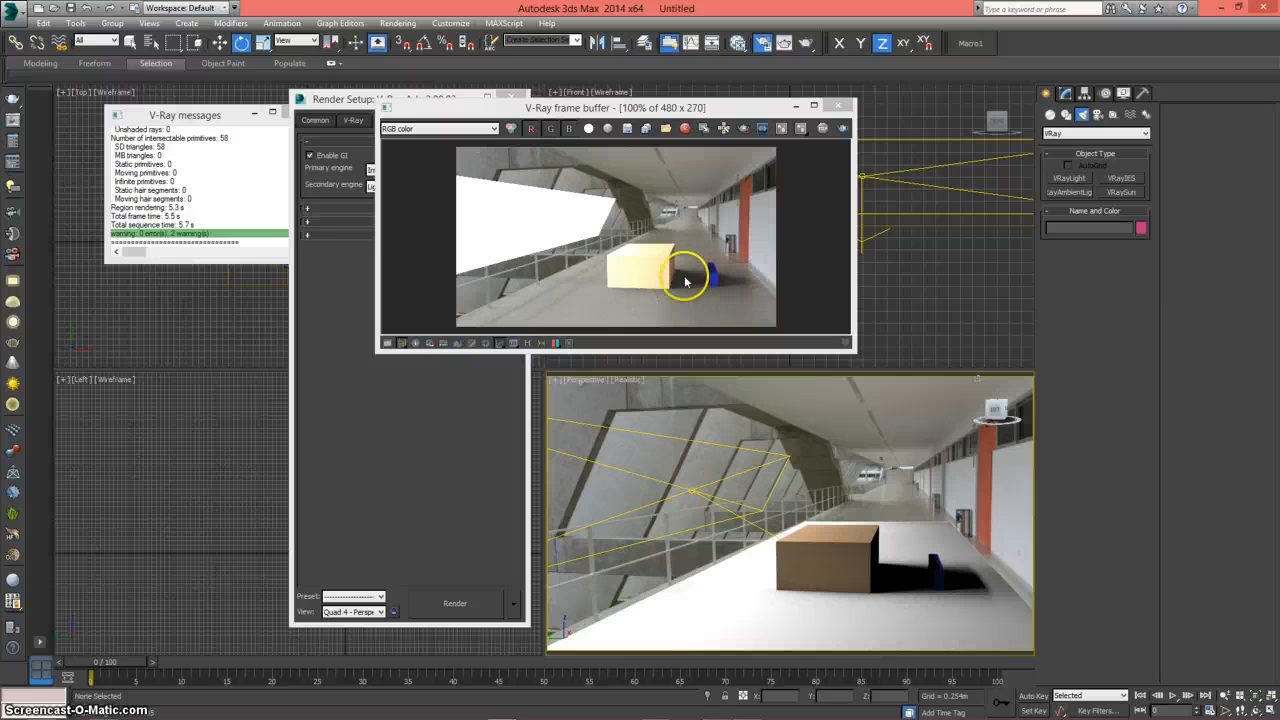
click(840, 107)
click(508, 101)
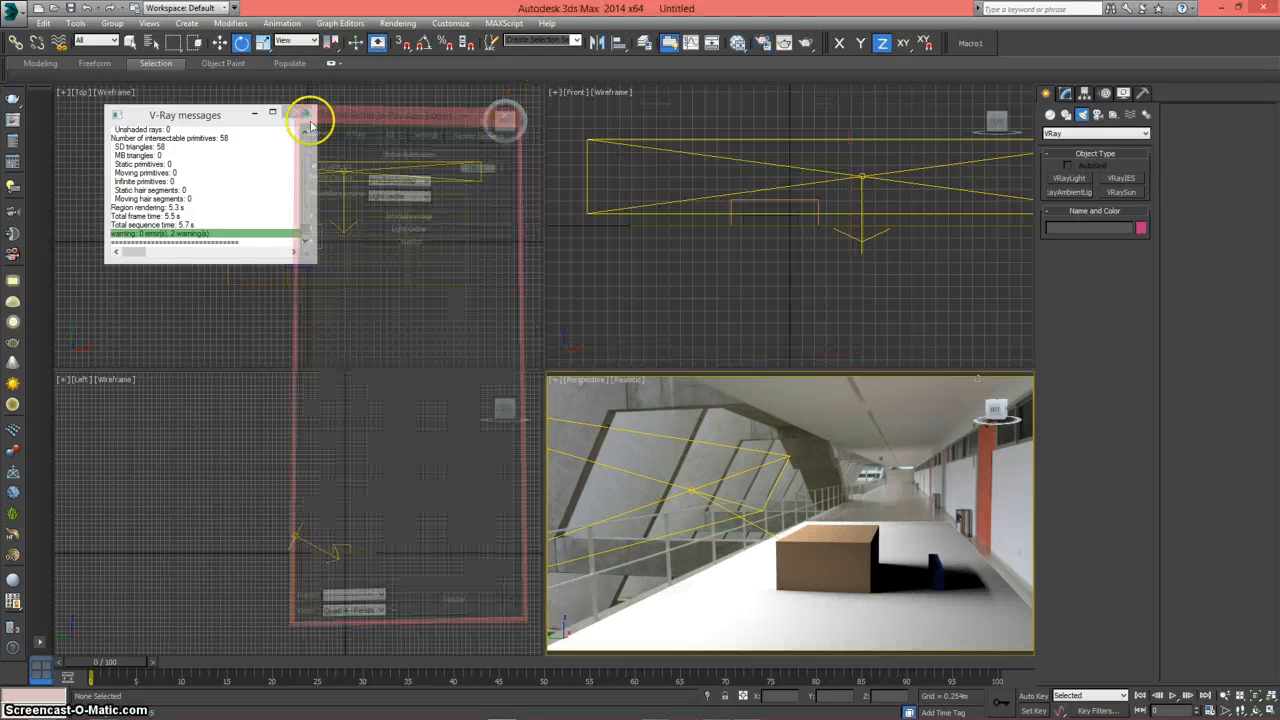
click(304, 112)
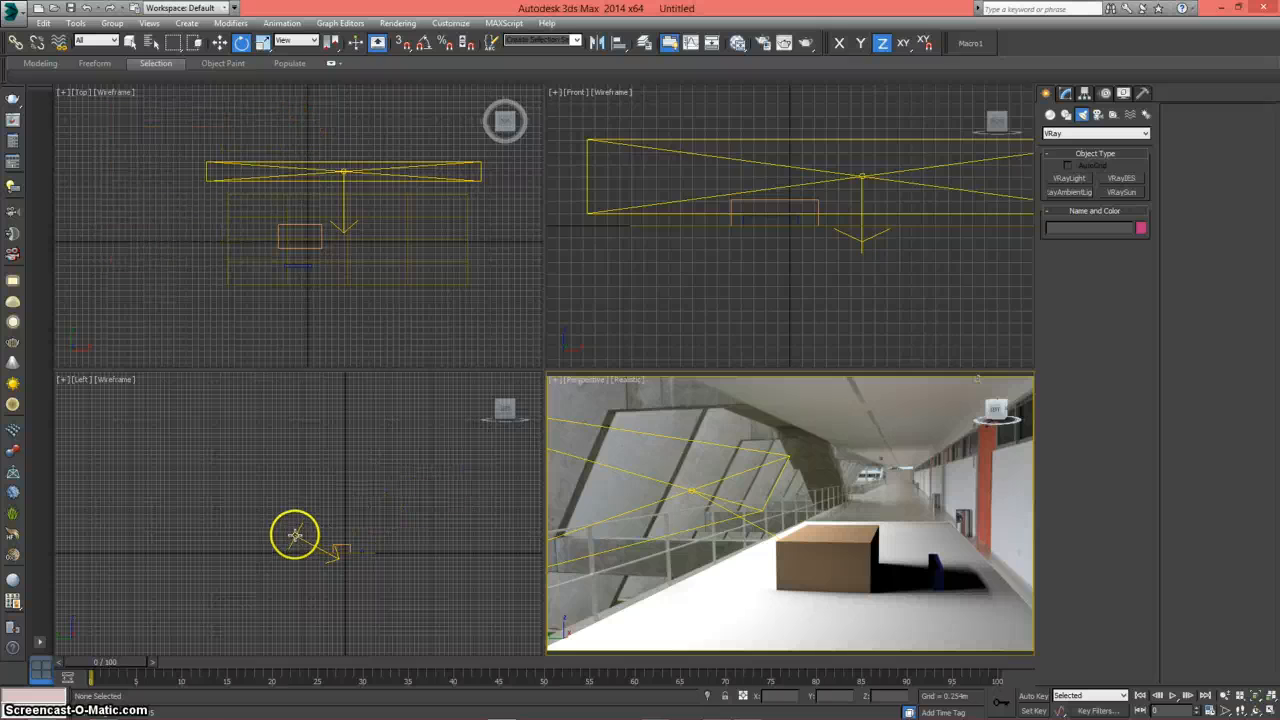
- Raise the V-Ray light to a height of about 1.51 m and move it farther from the boxes, to about 4.08 m in Y
click(295, 535)
key(w)
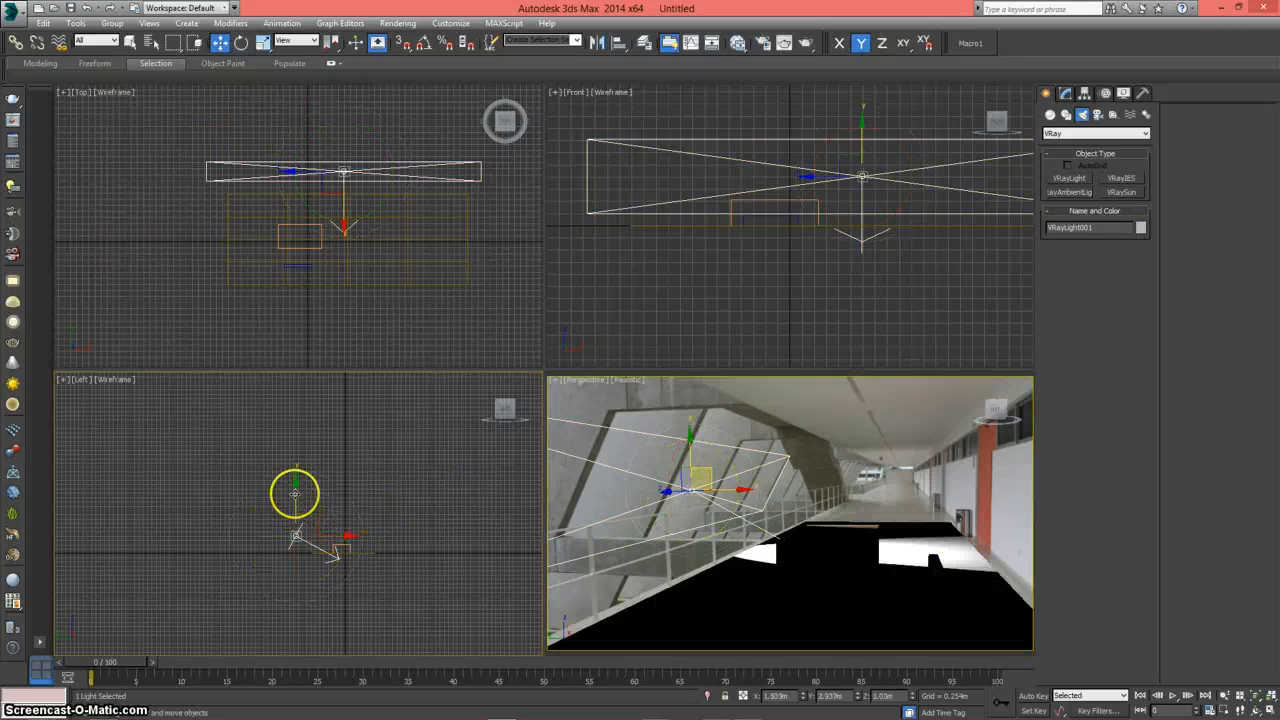
drag(295, 492, 297, 484)
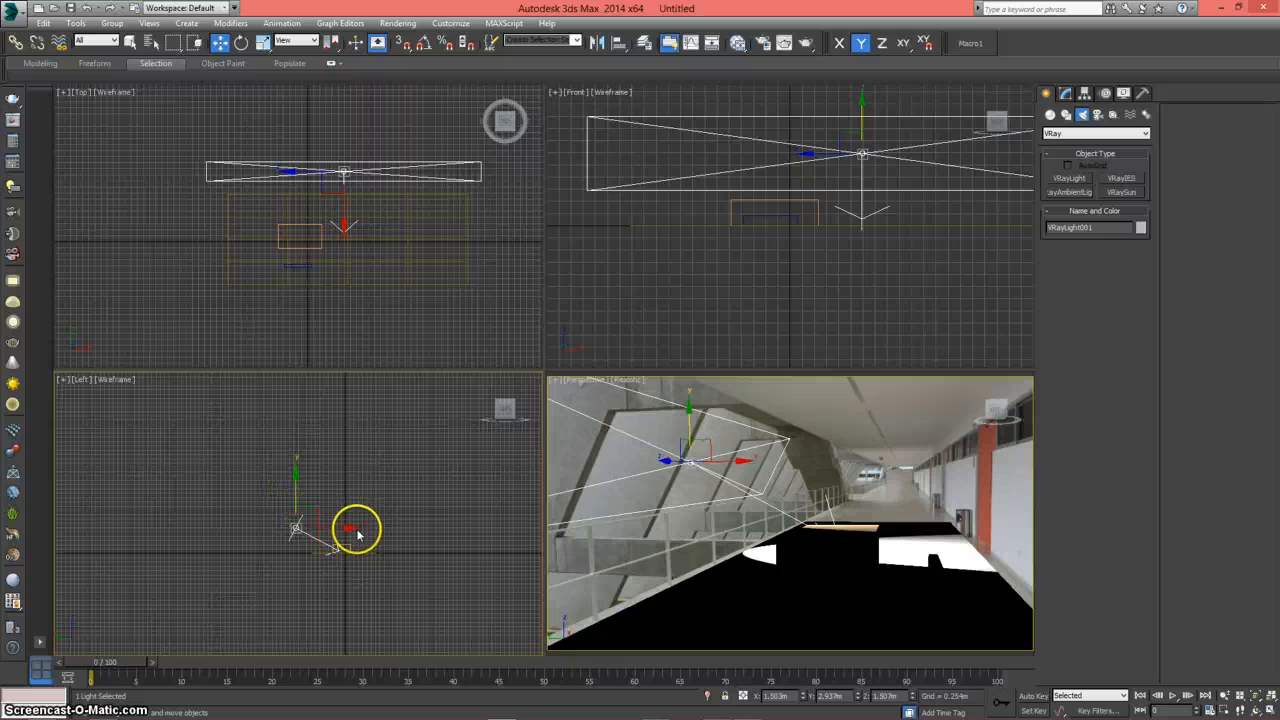
drag(350, 528, 329, 531)
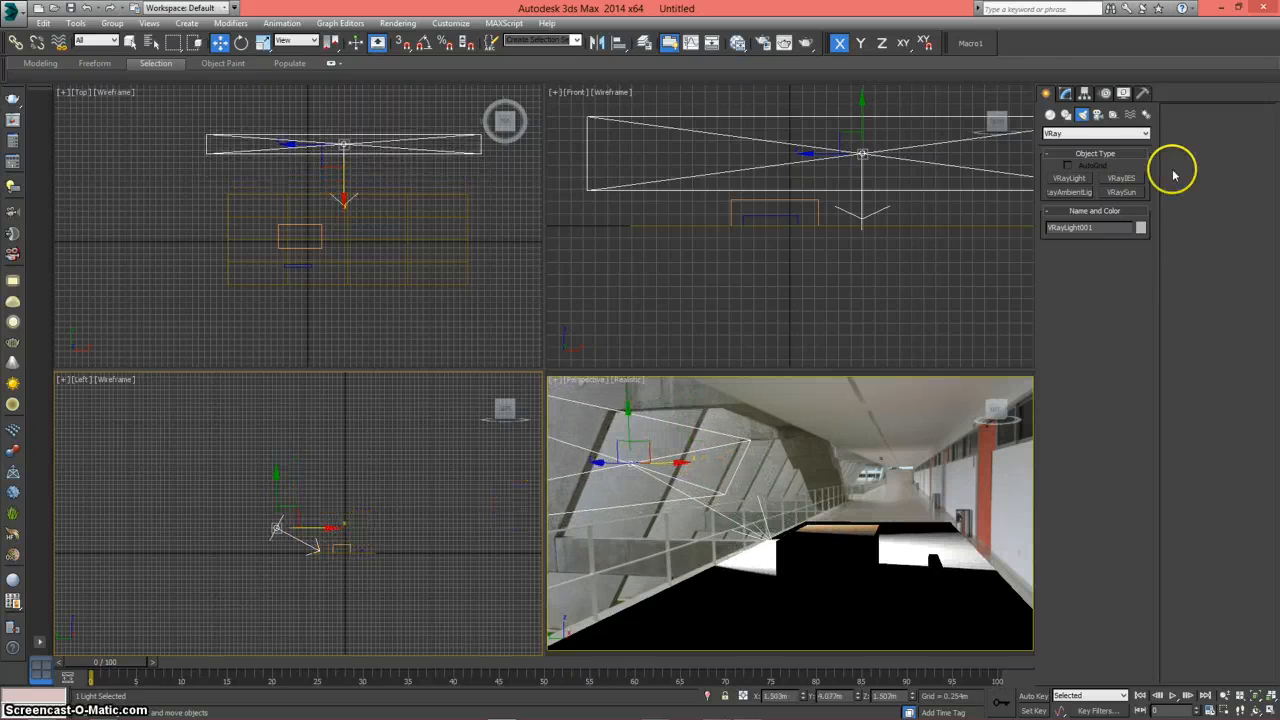
- Make the V-Ray light invisible and test-render the perspective view
click(1065, 95)
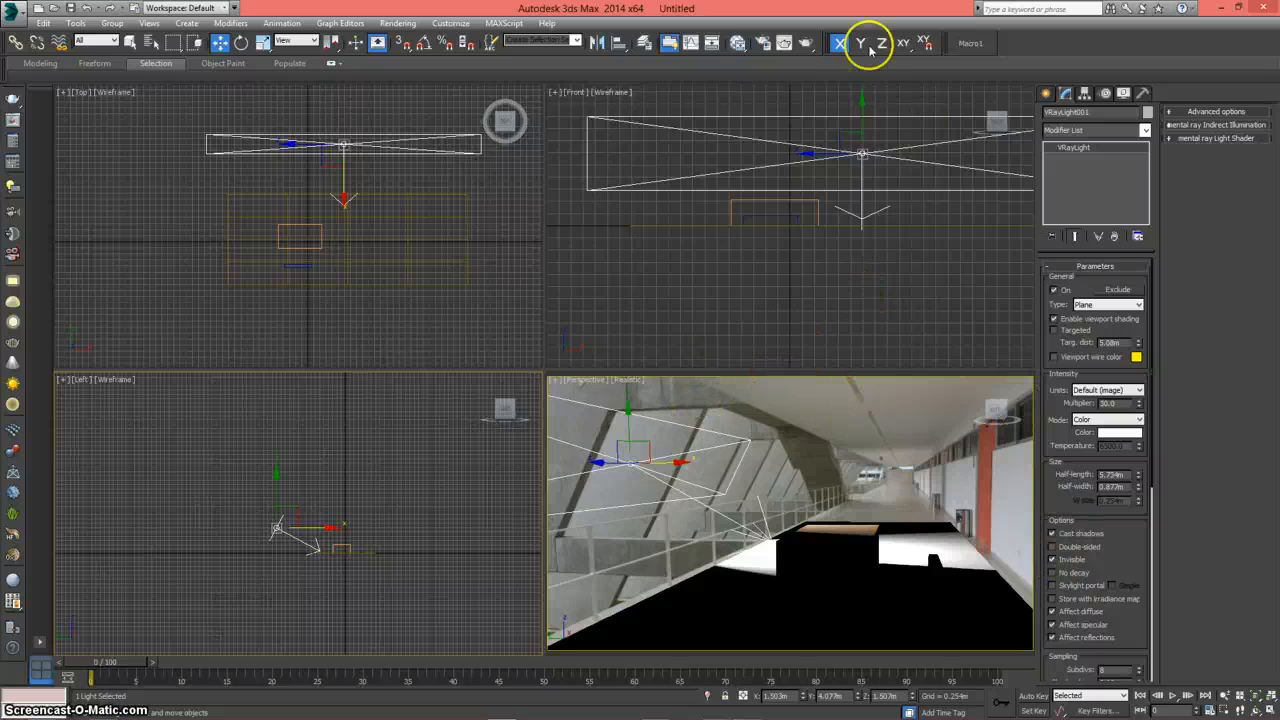
click(894, 409)
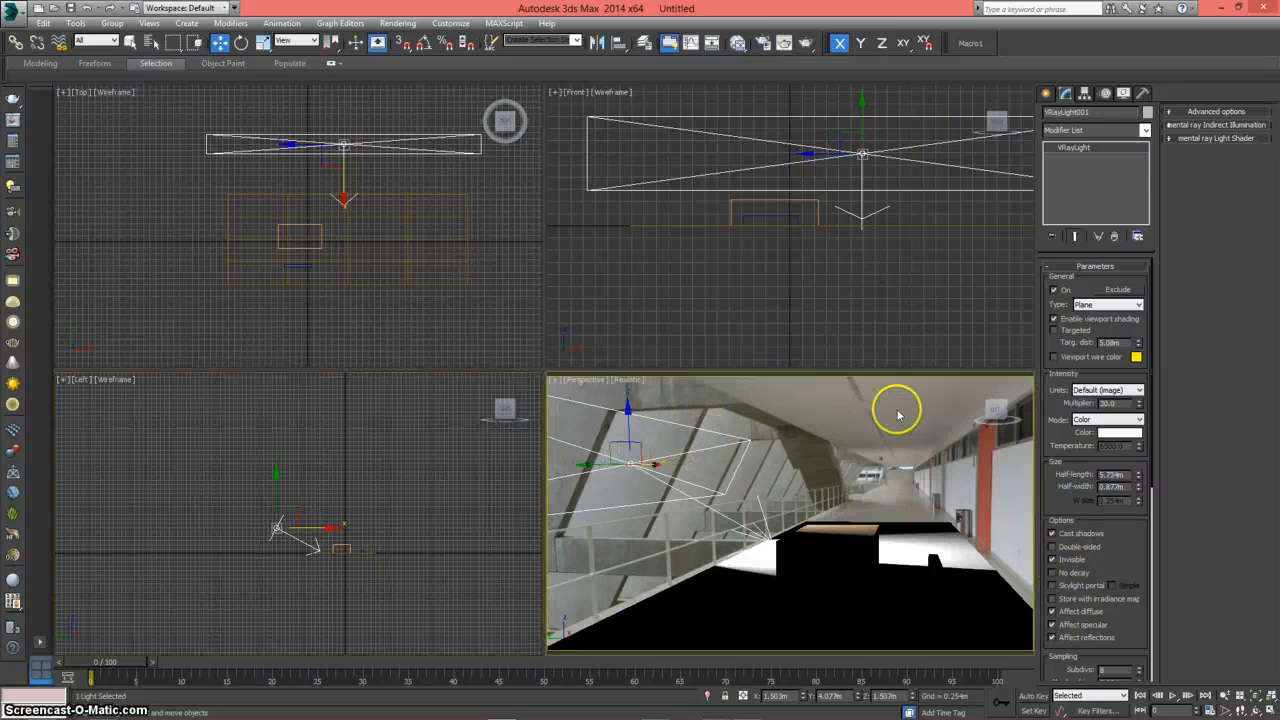
click(803, 45)
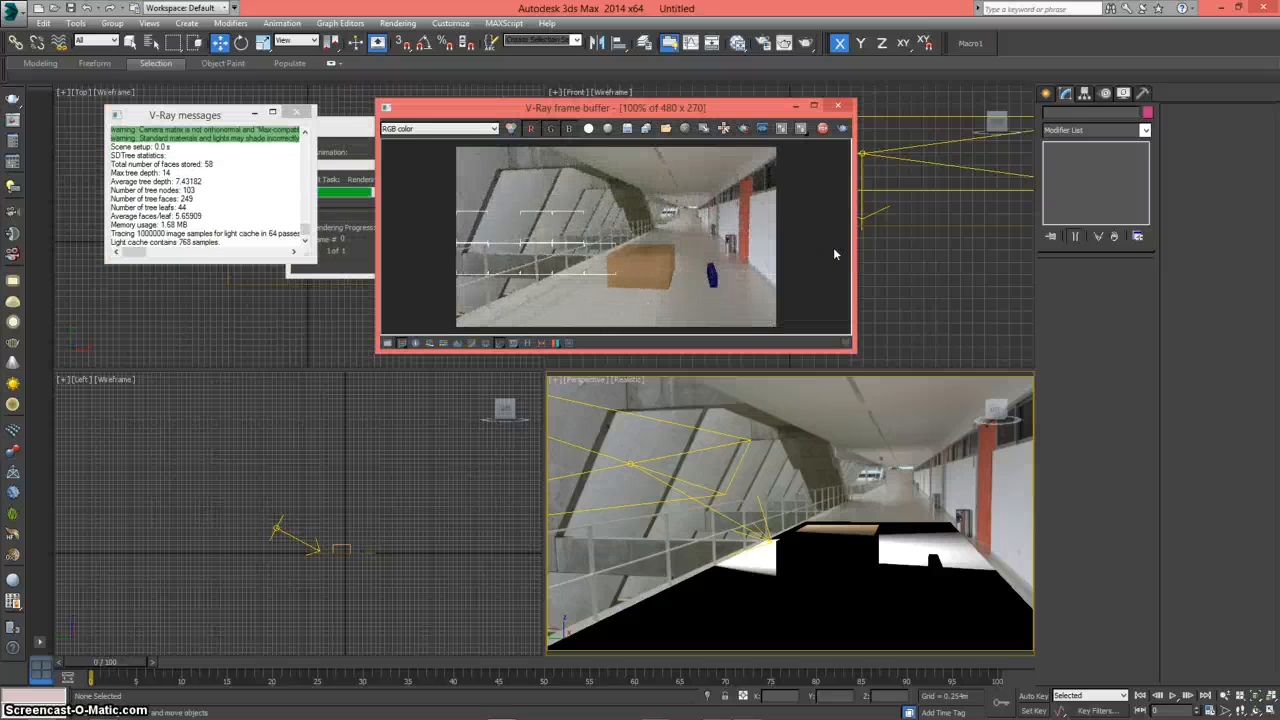
click(838, 283)
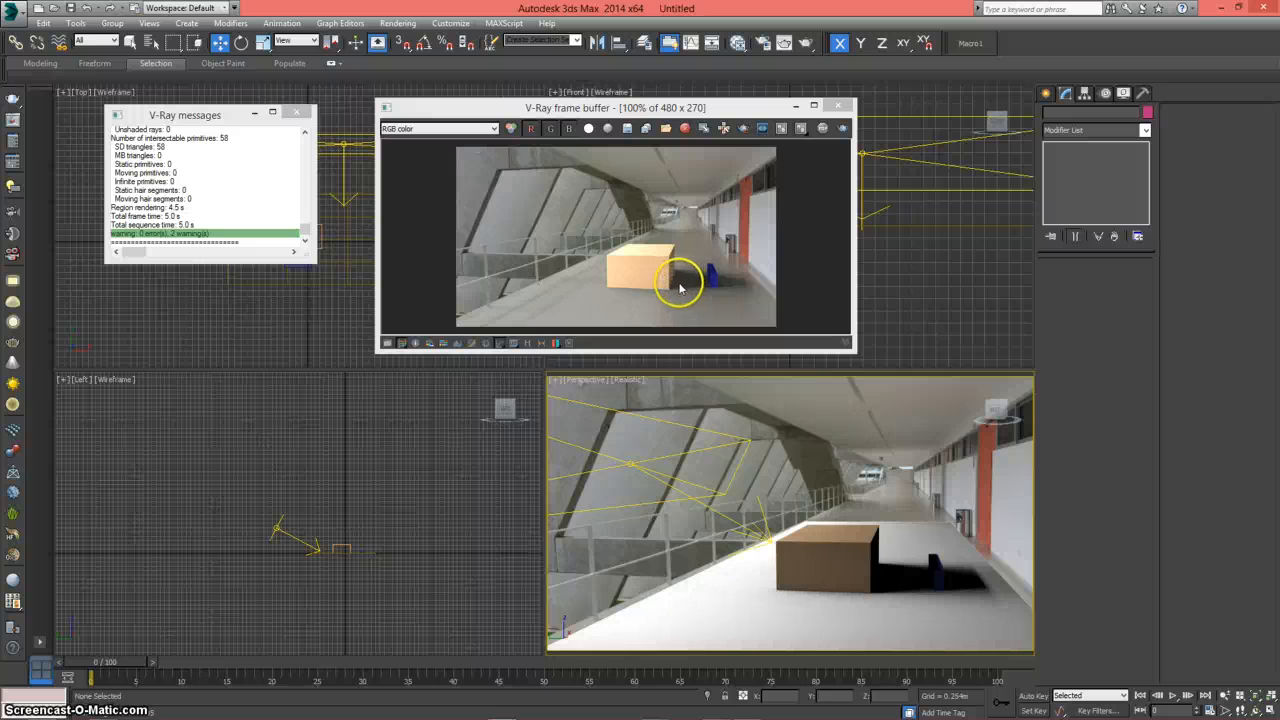
- Set the V-Ray light's intensity multiplier to 15 and render the scene
click(797, 106)
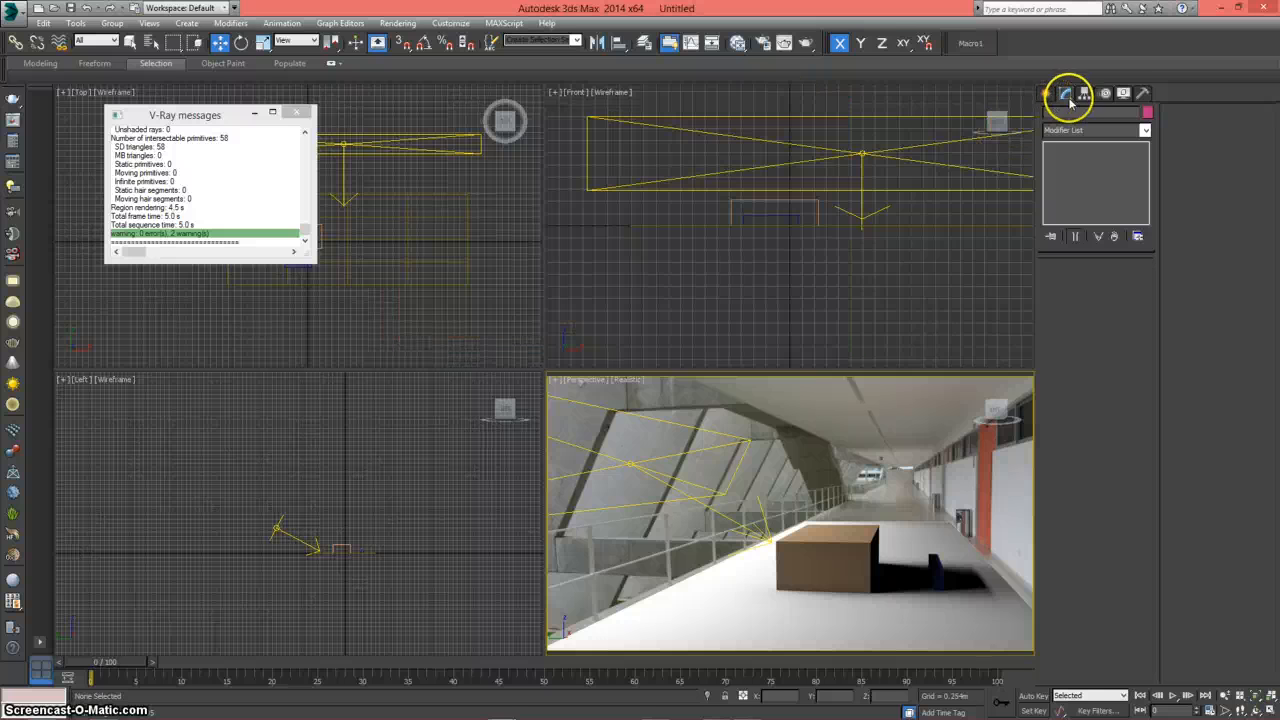
click(862, 152)
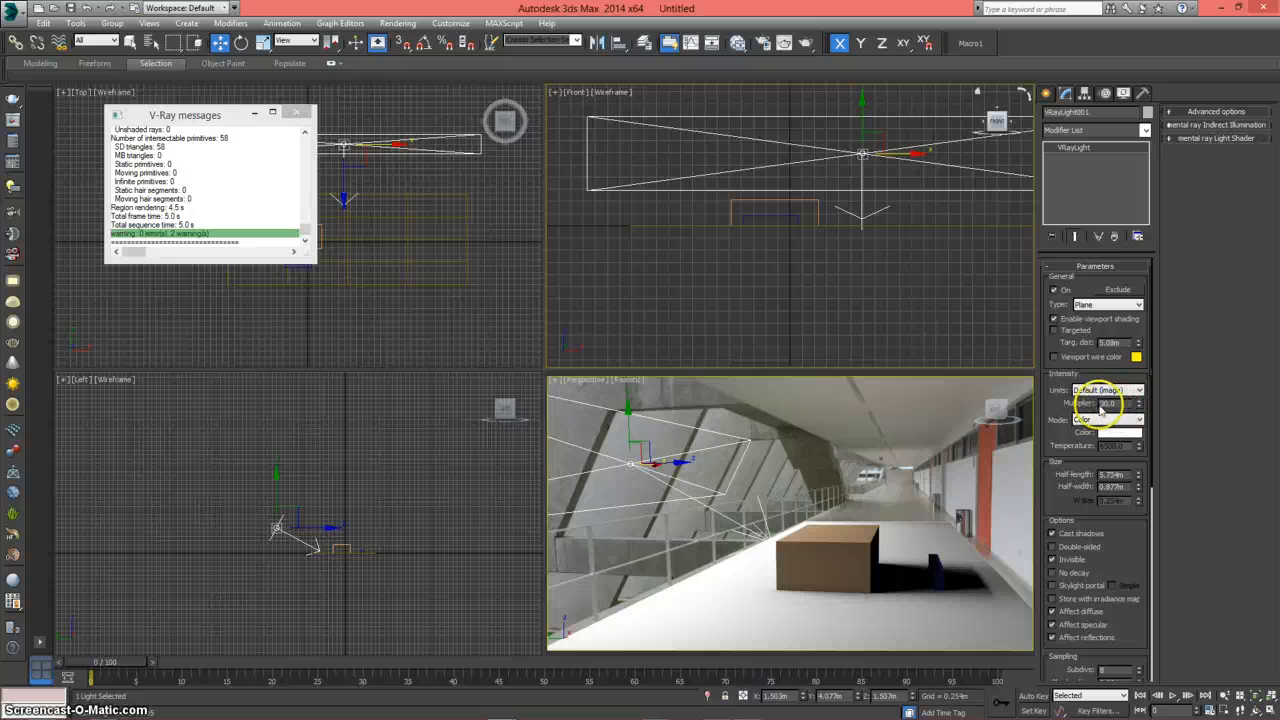
text(15)
key(Return)
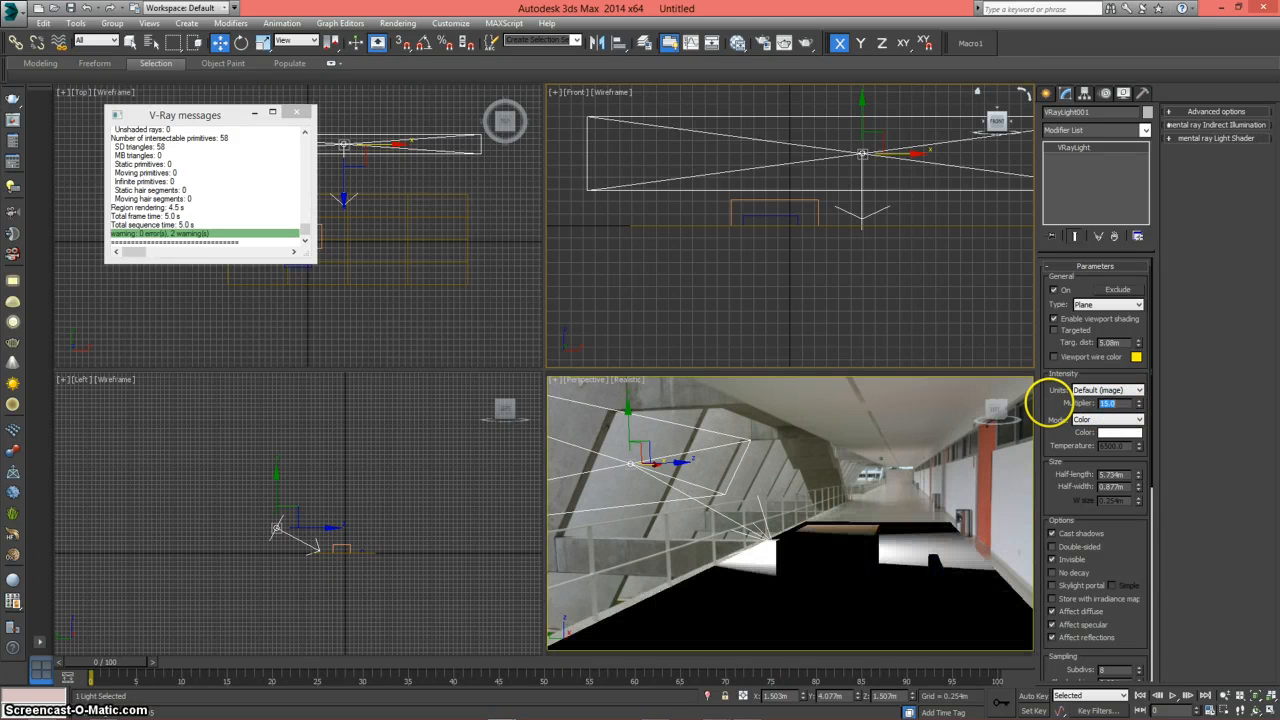
click(806, 48)
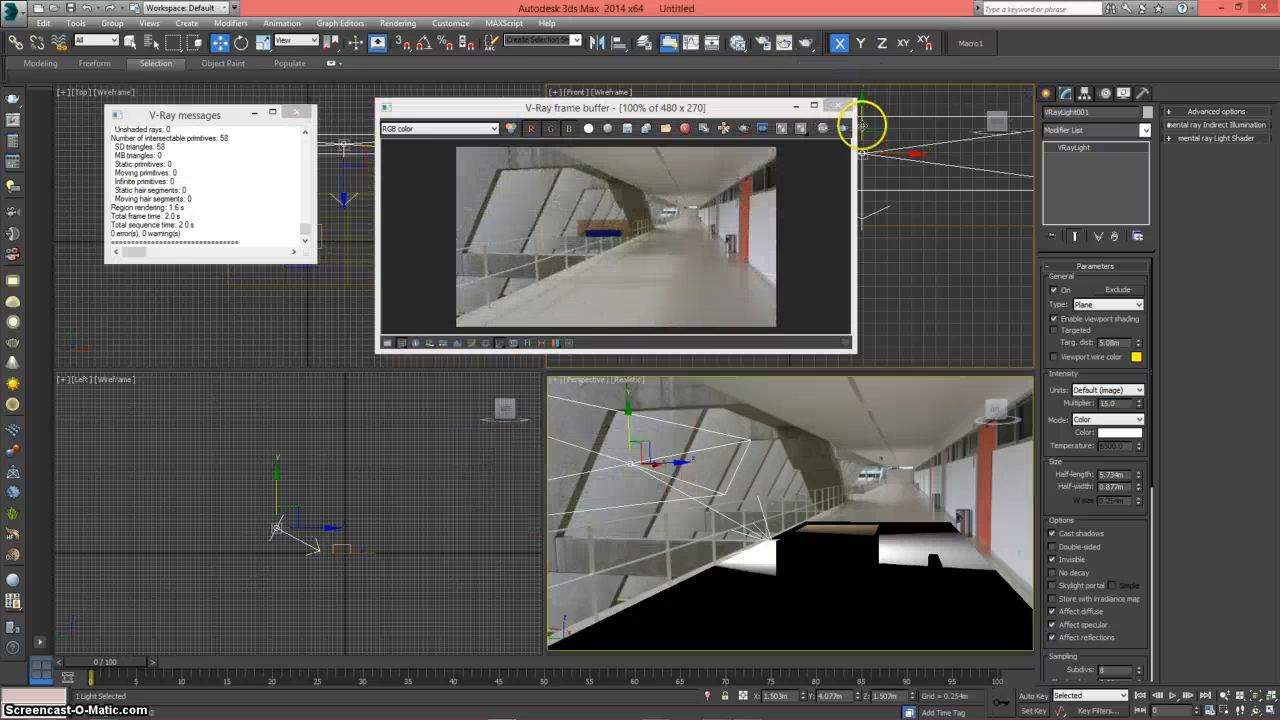
- Lock rendering to the Quad 4 perspective view, deselect the floor plane, and render the scene again
click(889, 514)
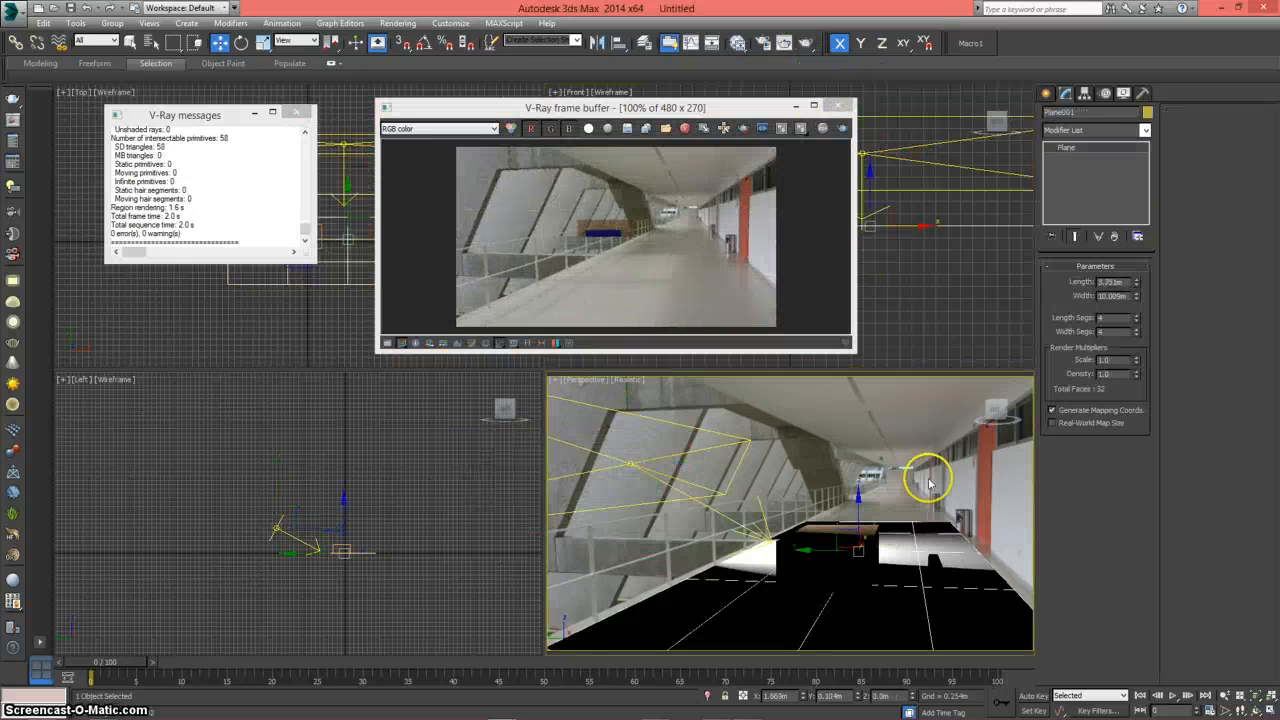
click(764, 45)
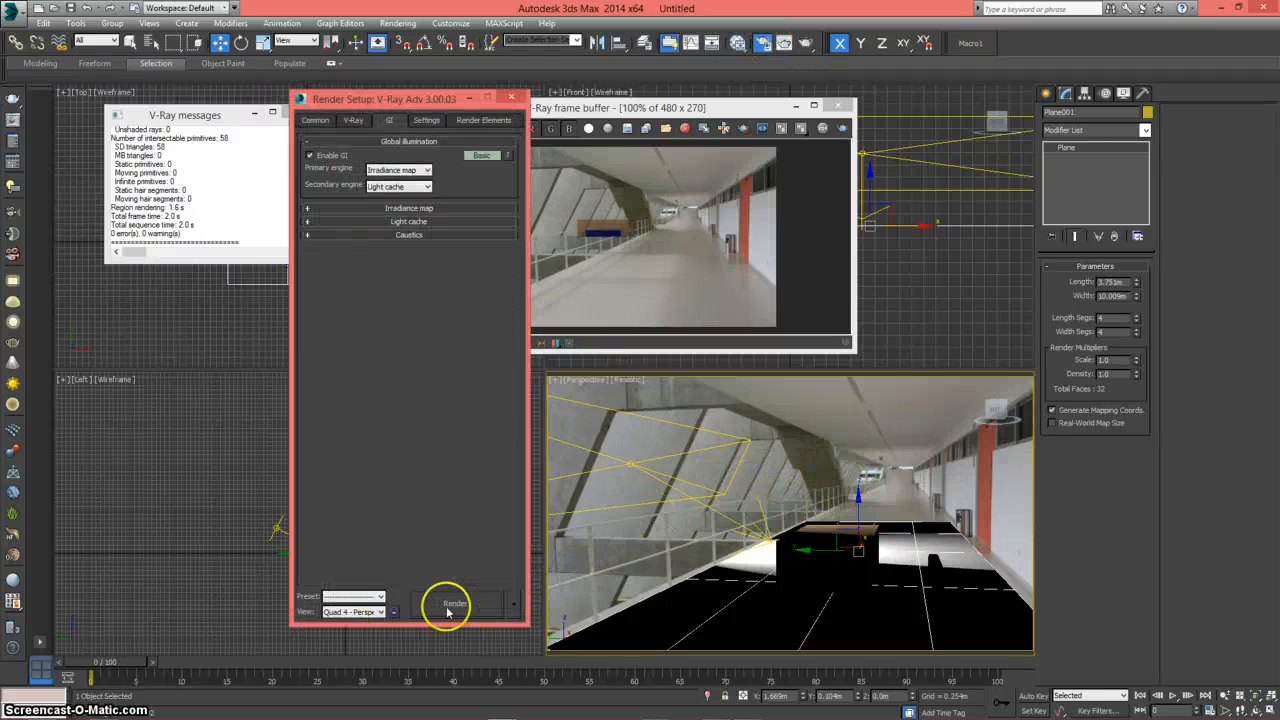
click(960, 266)
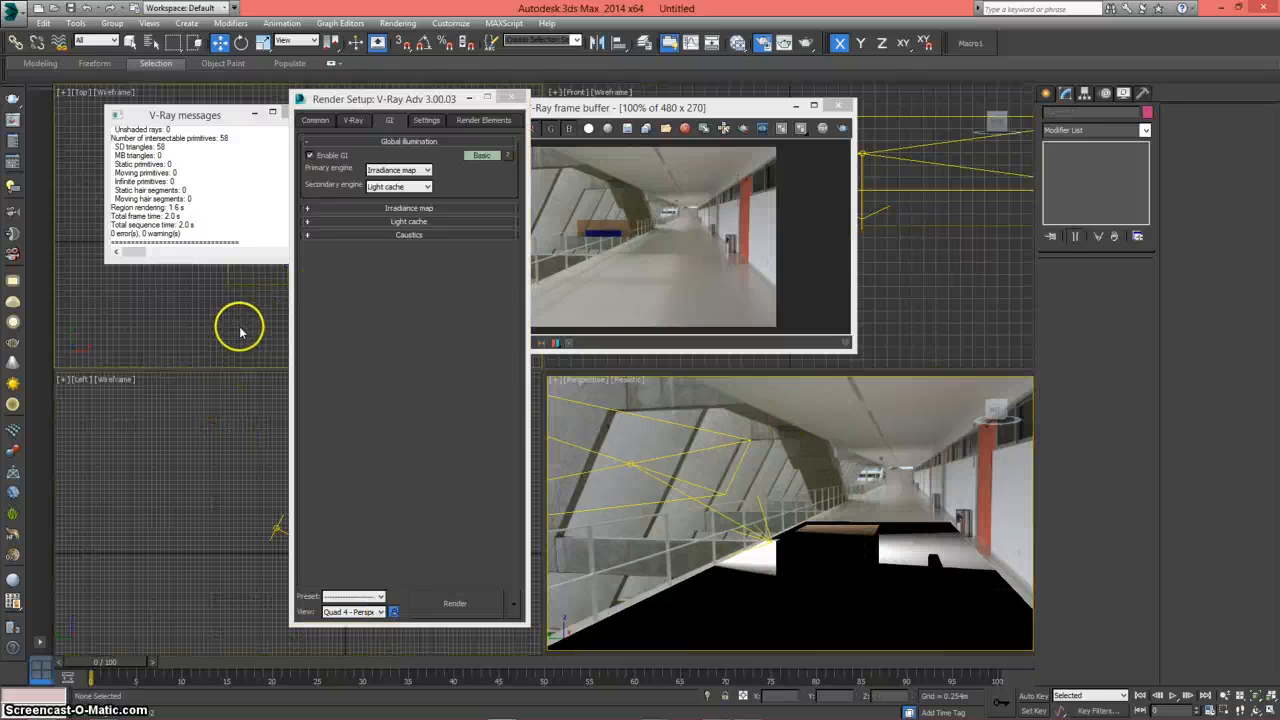
click(808, 45)
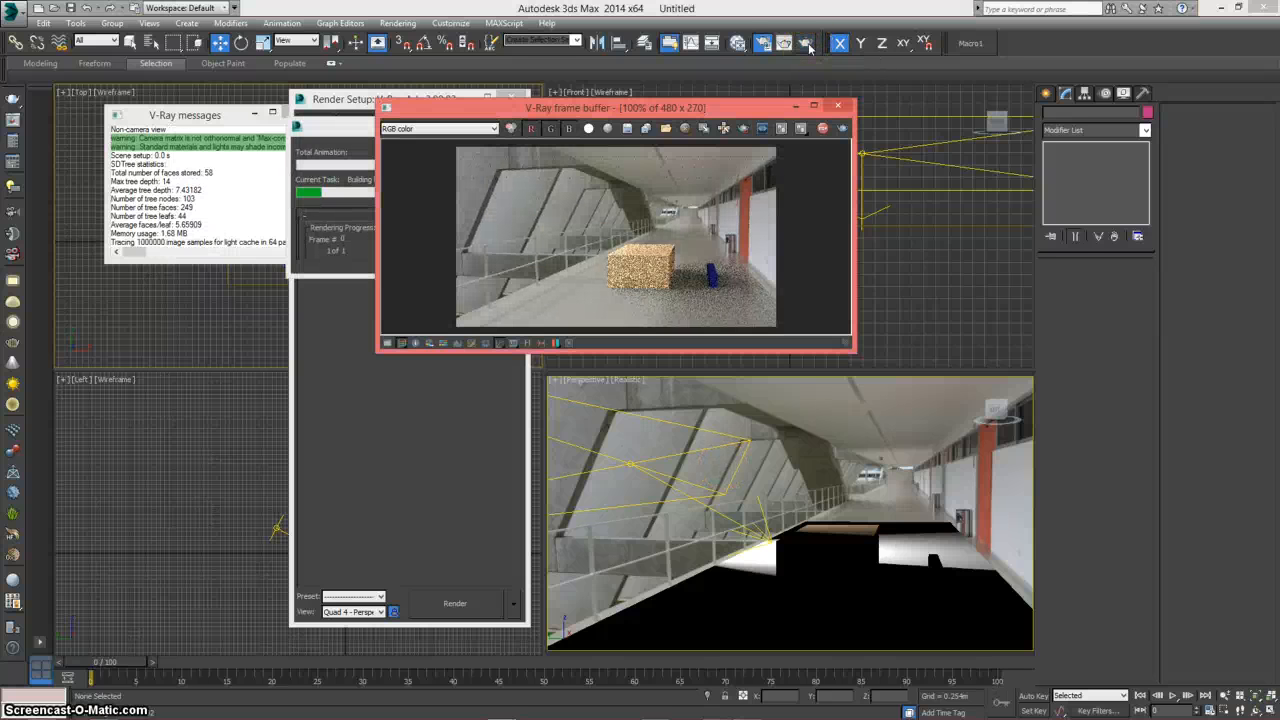